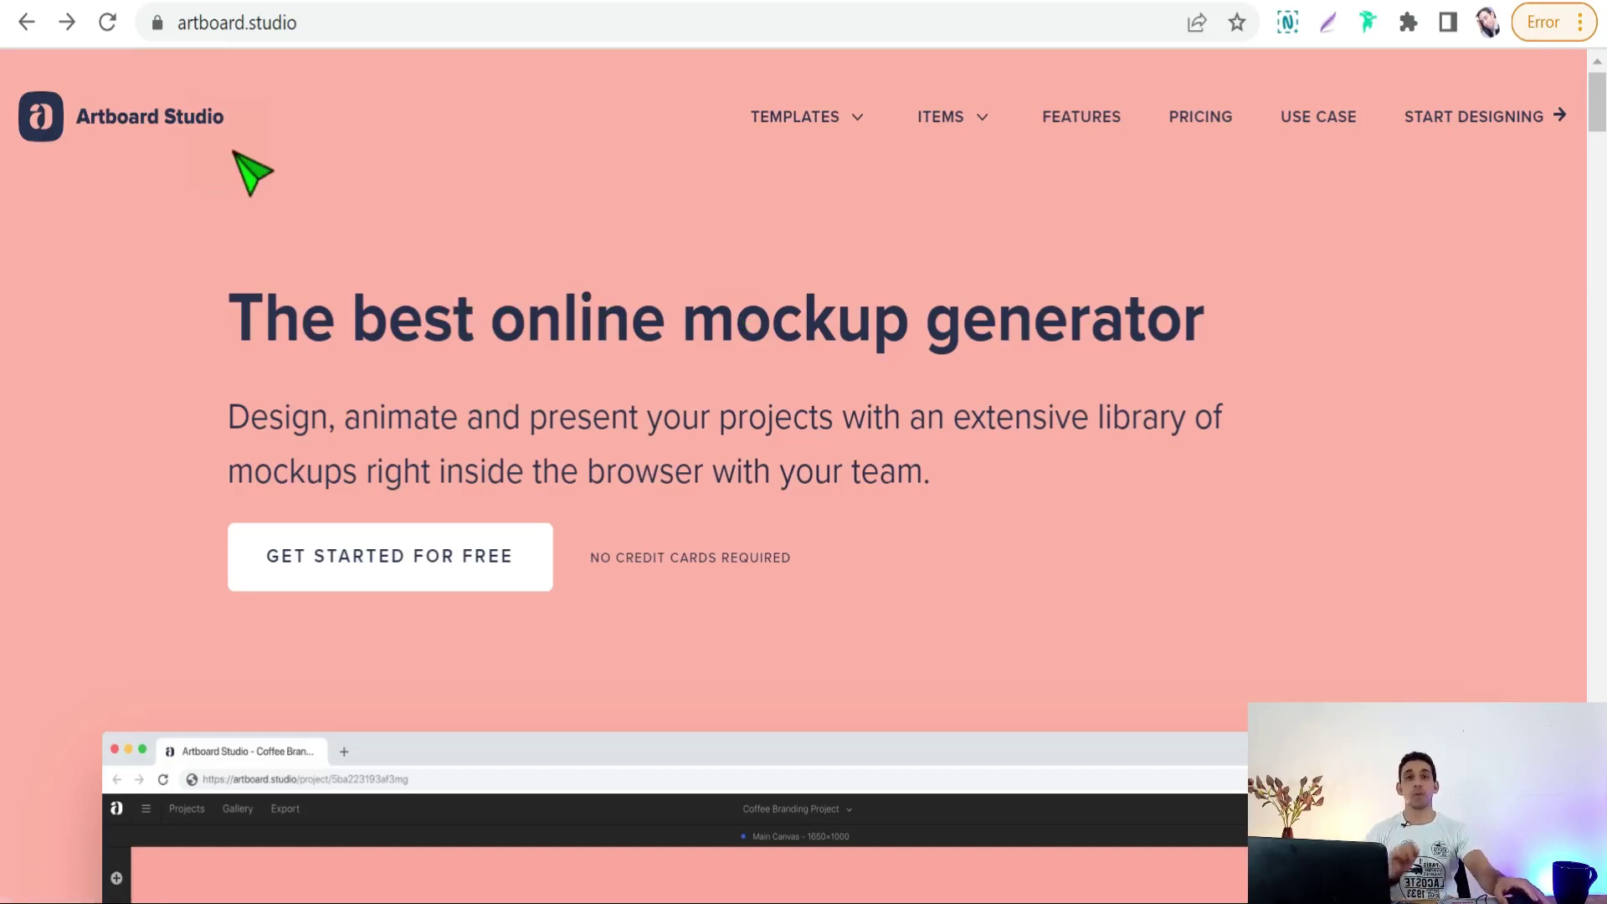
# Scroll past the demo video to the mockup templates: A-frame sign, MacBook Pro, kraft coffee pouch
pyautogui.scroll(-8, 259, 180)
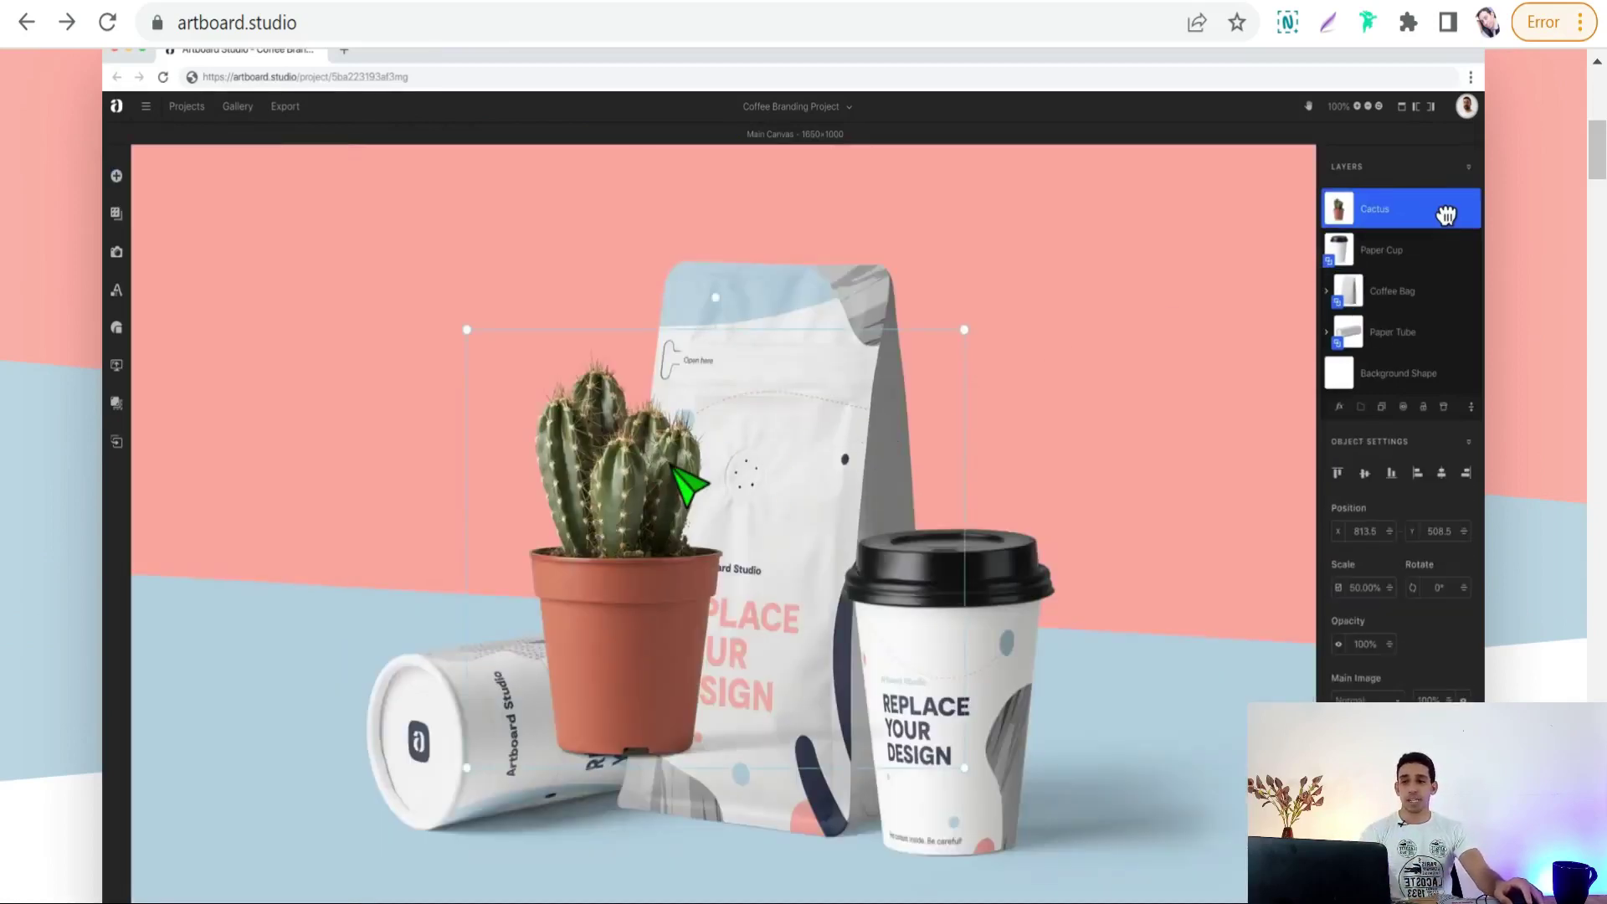
pyautogui.scroll(-3, 703, 503)
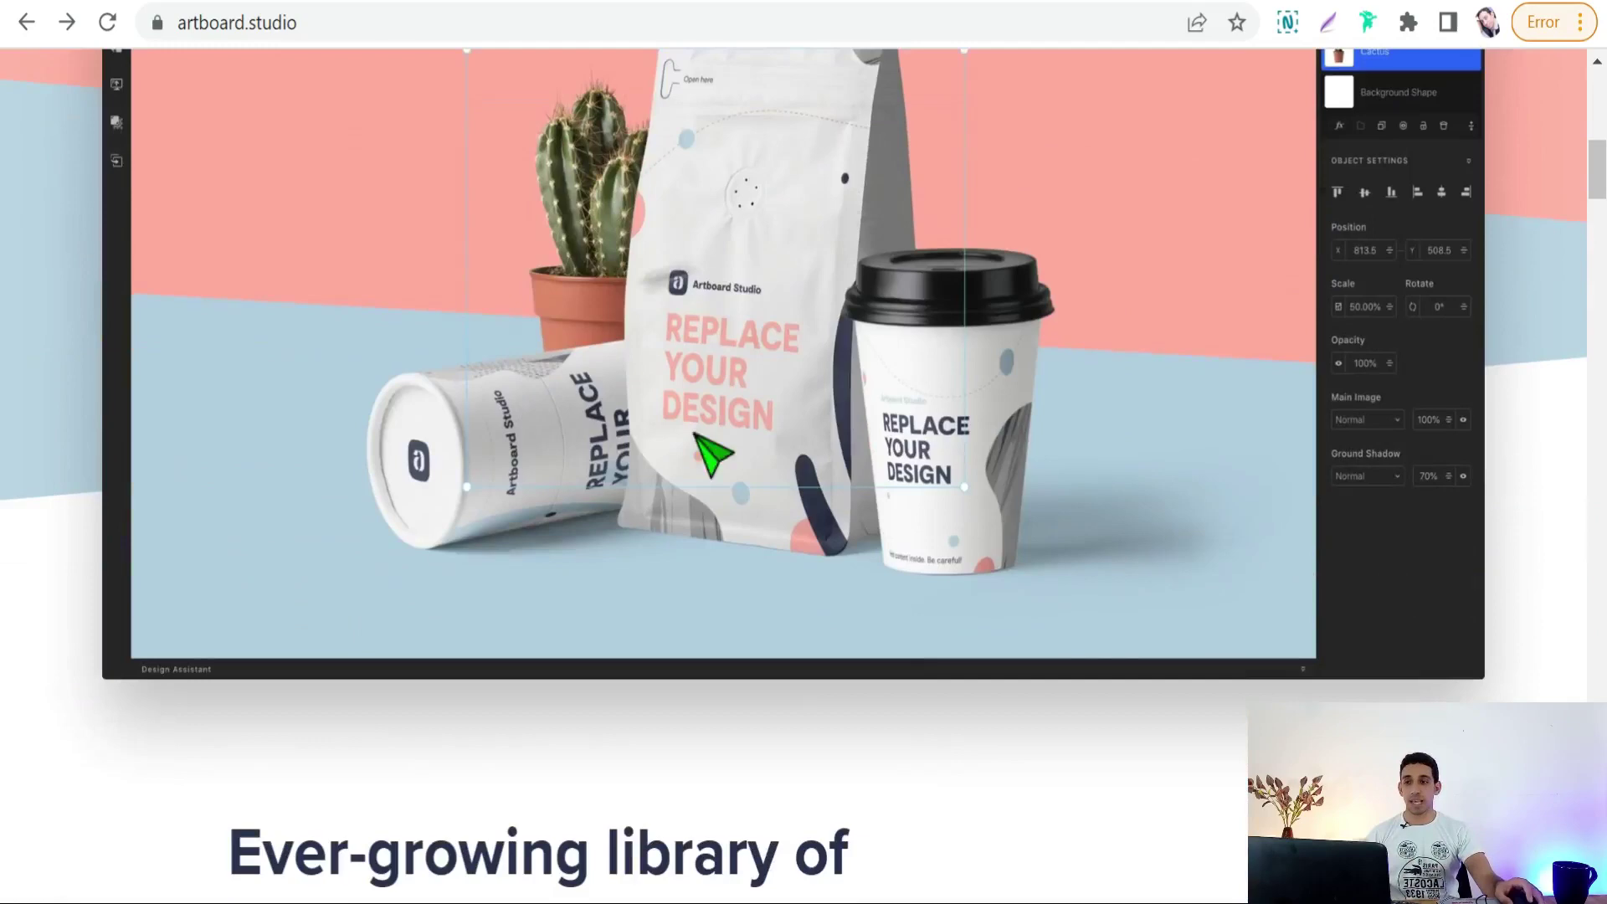
pyautogui.scroll(2, 803, 443)
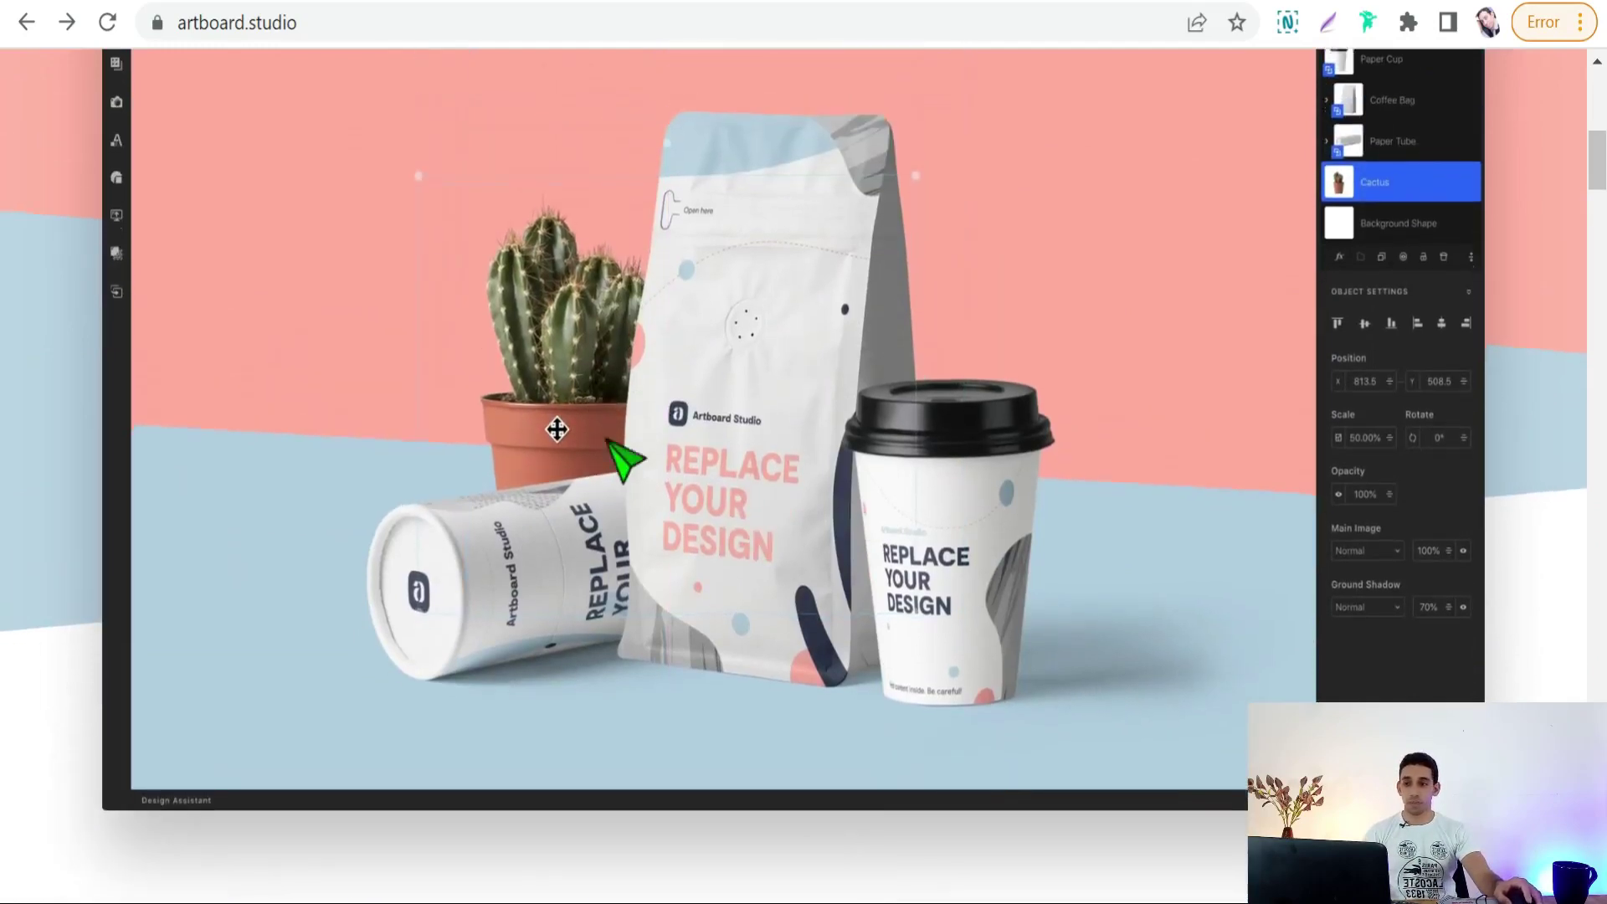
pyautogui.scroll(-2, 794, 435)
pyautogui.scroll(4, 793, 435)
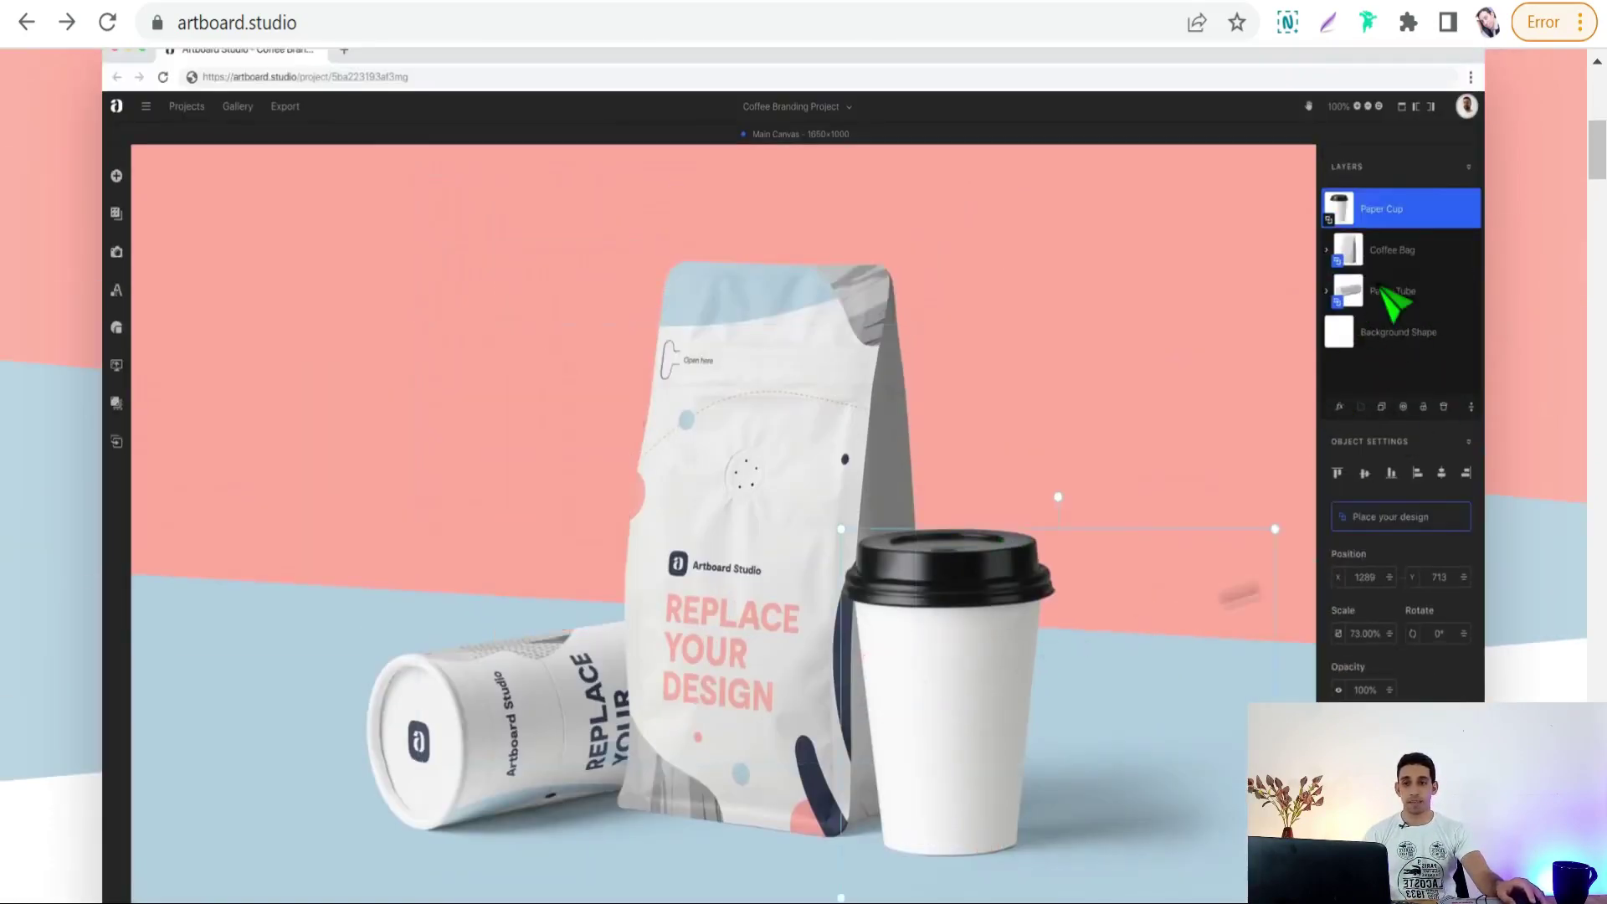
pyautogui.scroll(-2, 793, 435)
pyautogui.scroll(1, 1011, 619)
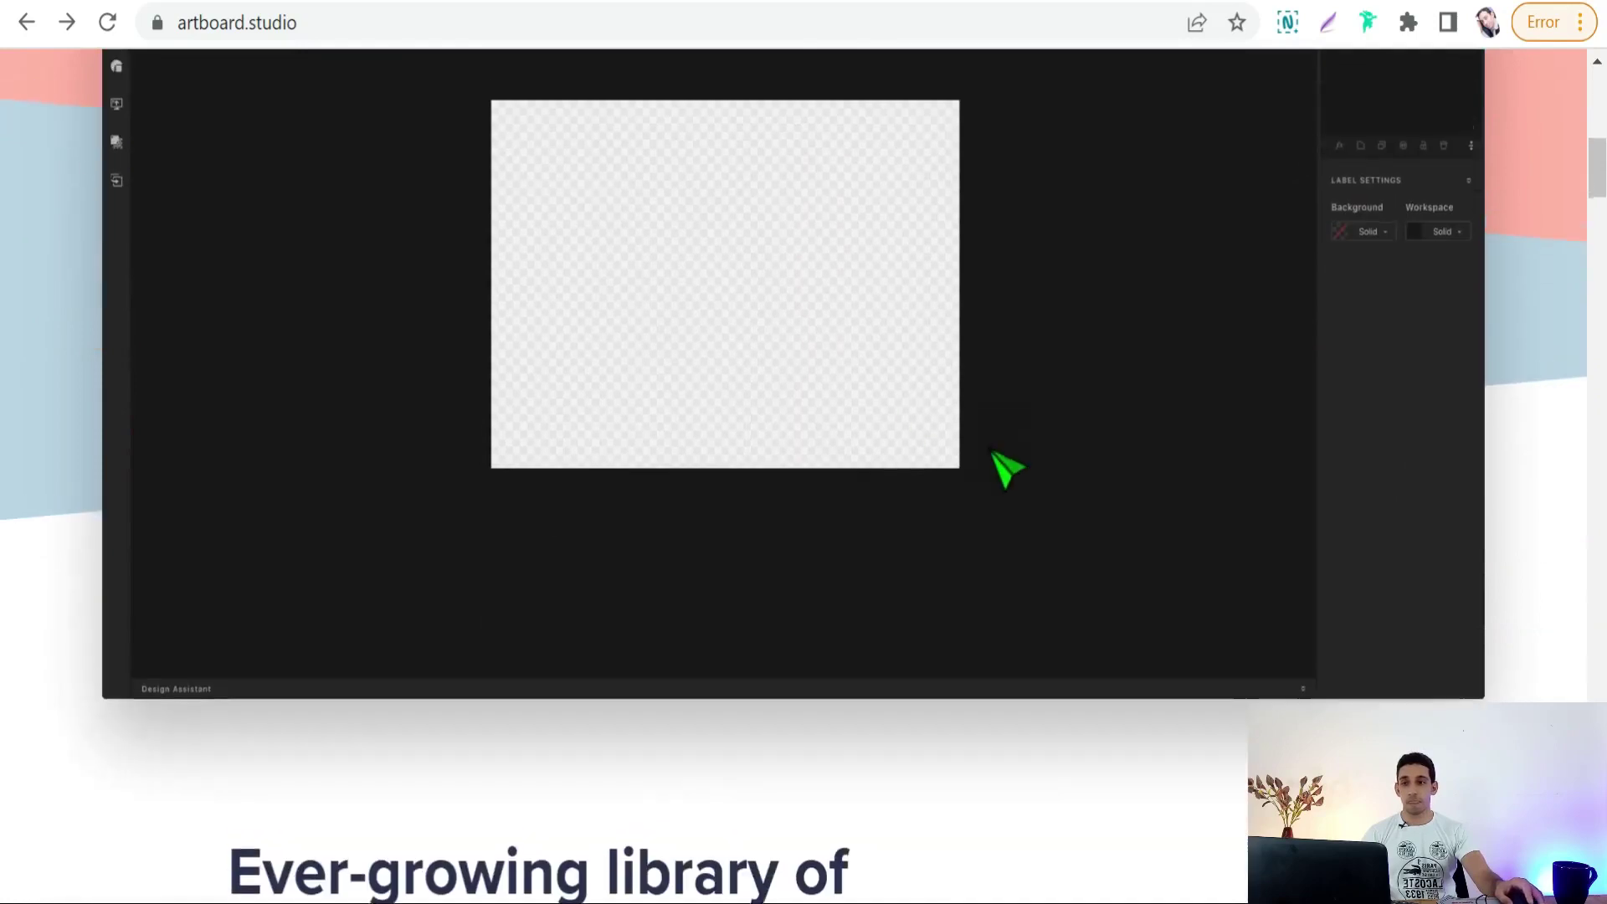
pyautogui.scroll(-10, 586, 528)
pyautogui.scroll(-2, 569, 517)
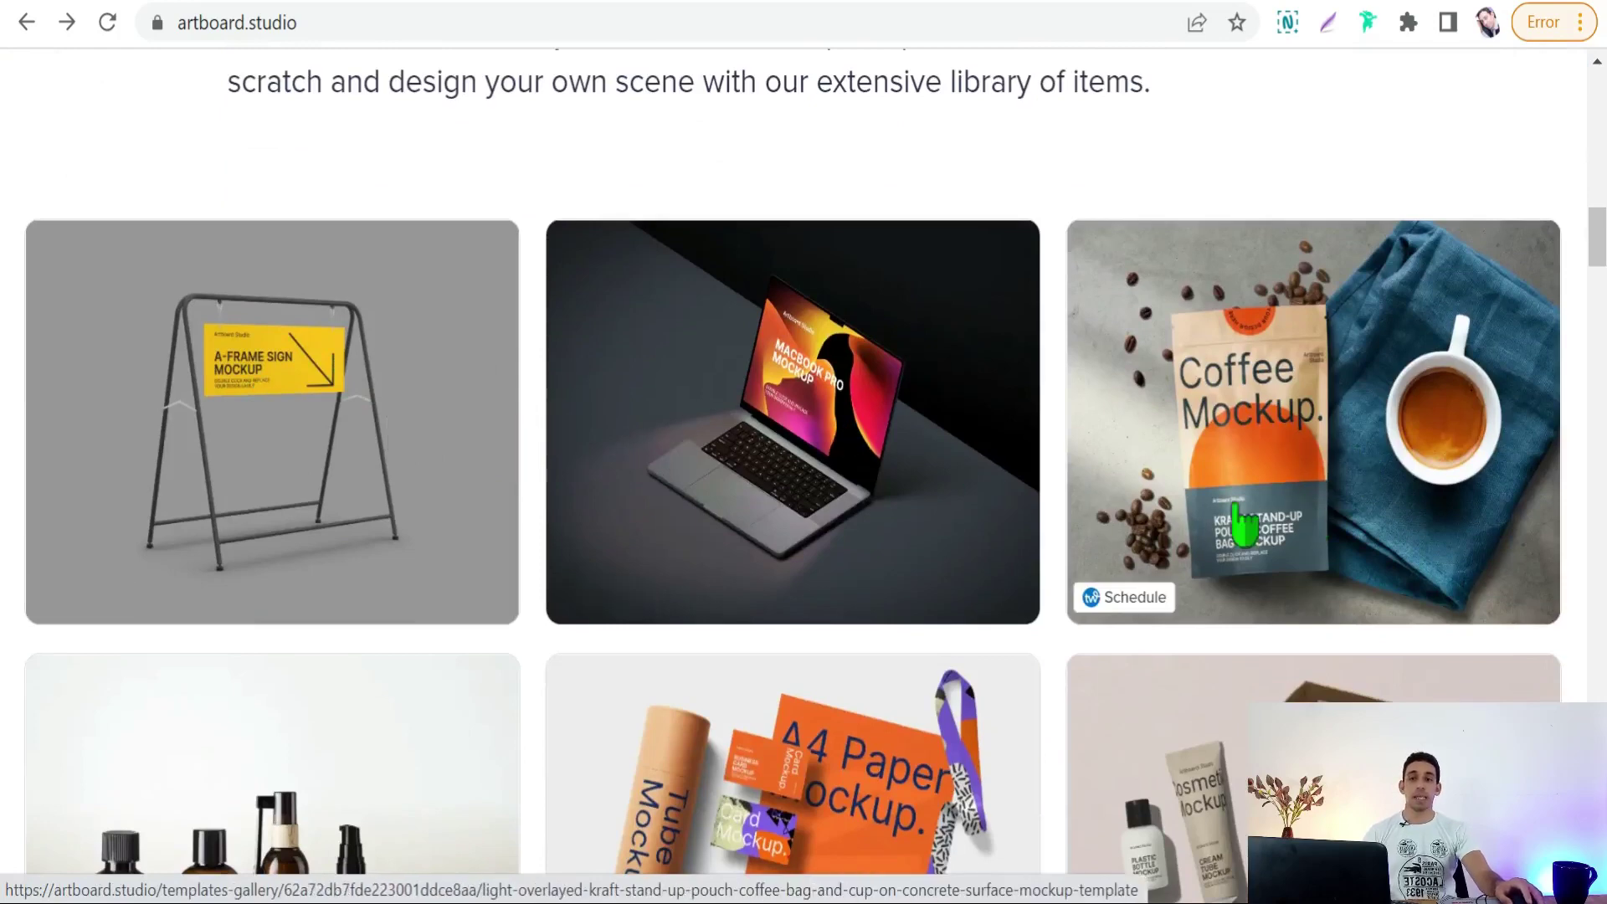
# Scroll through the template gallery and brand logos to Browse All Templates, then back up
pyautogui.scroll(-10, 1289, 494)
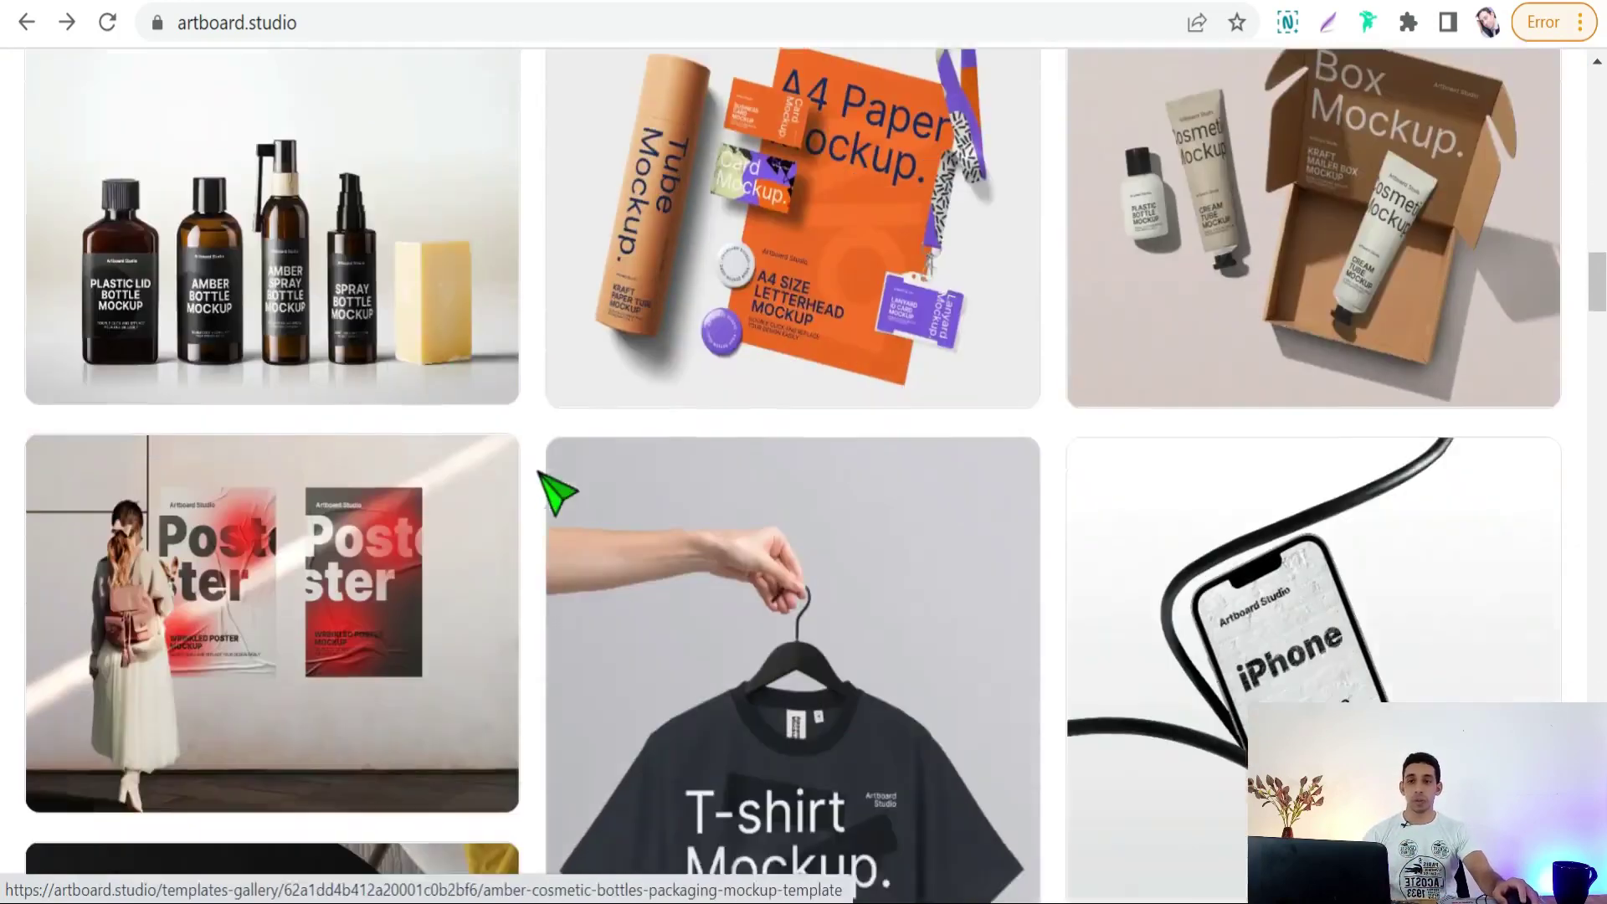
pyautogui.scroll(-3, 875, 402)
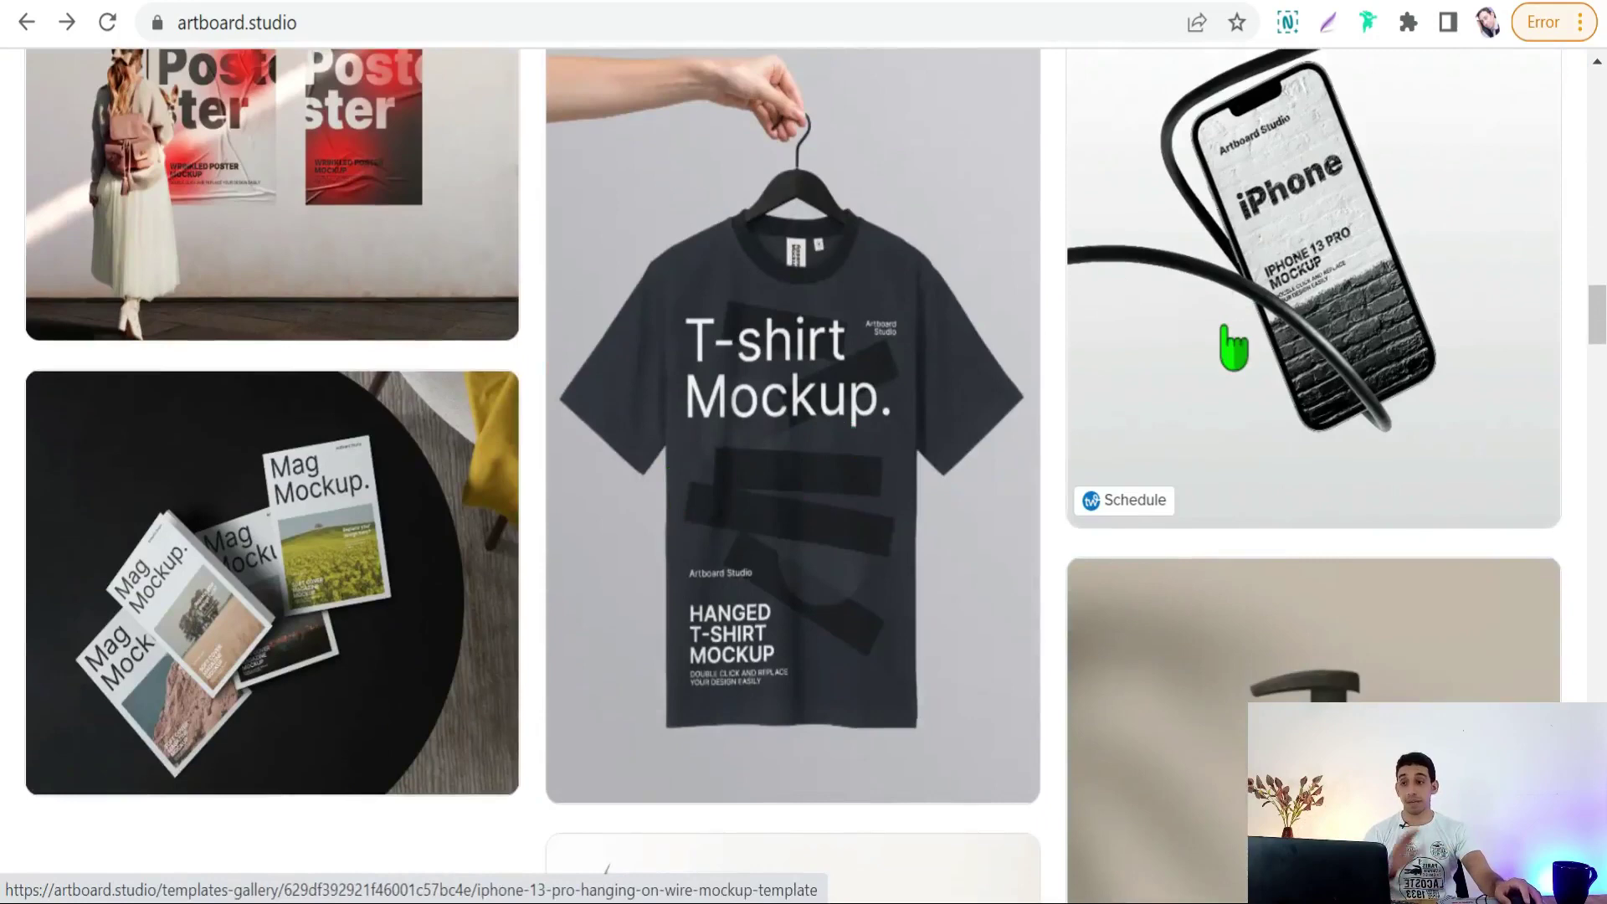
pyautogui.scroll(-7, 1047, 470)
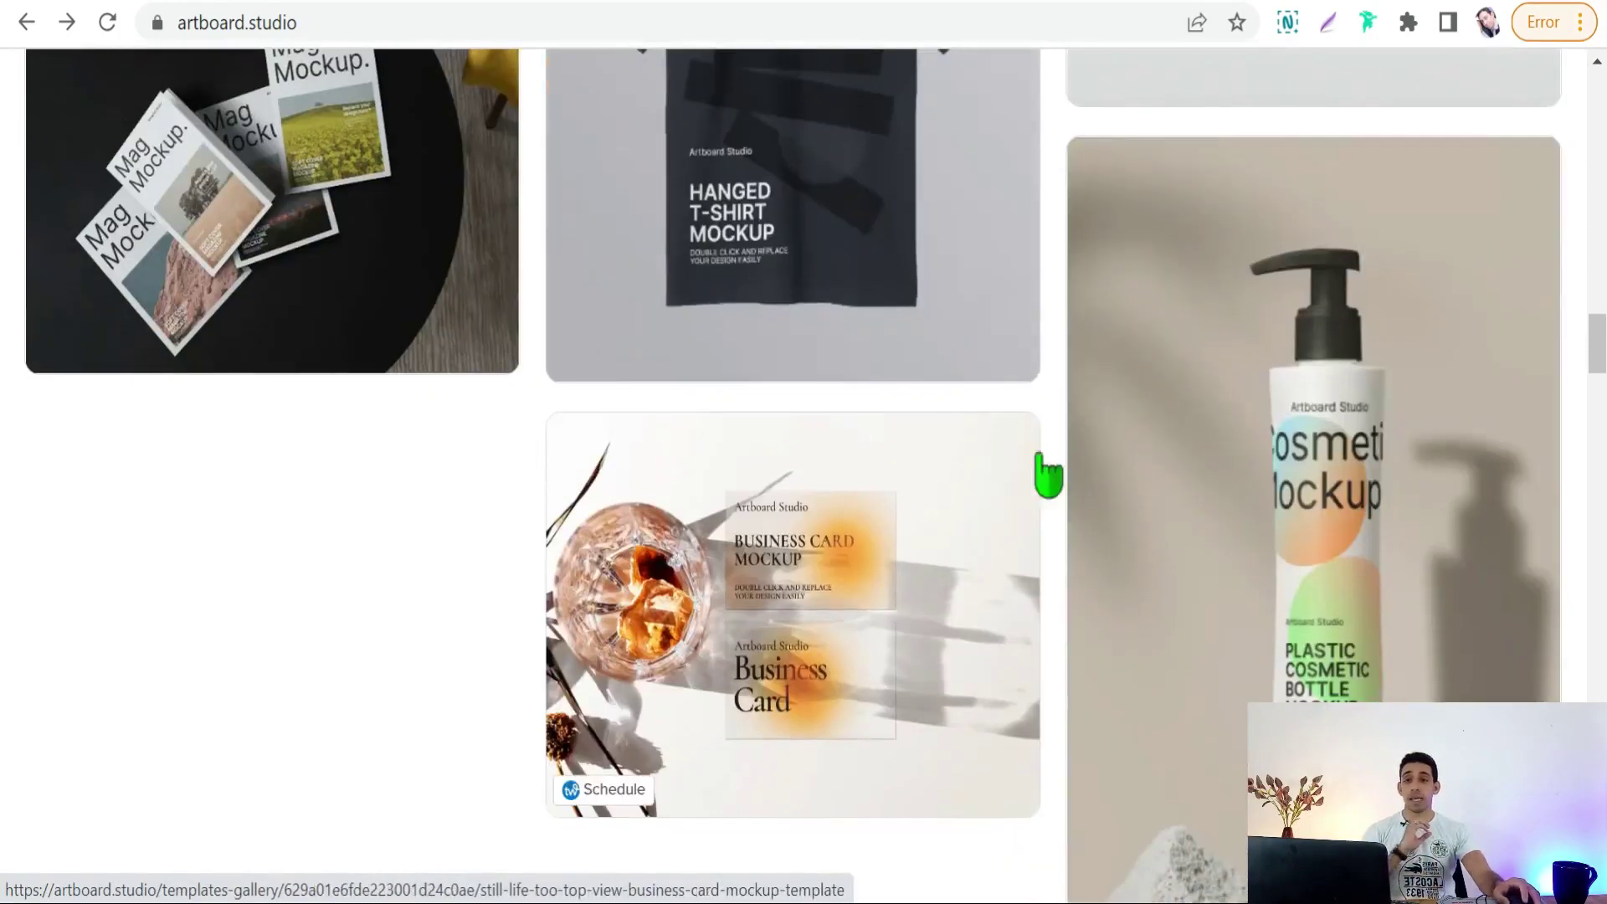
pyautogui.scroll(-5, 929, 469)
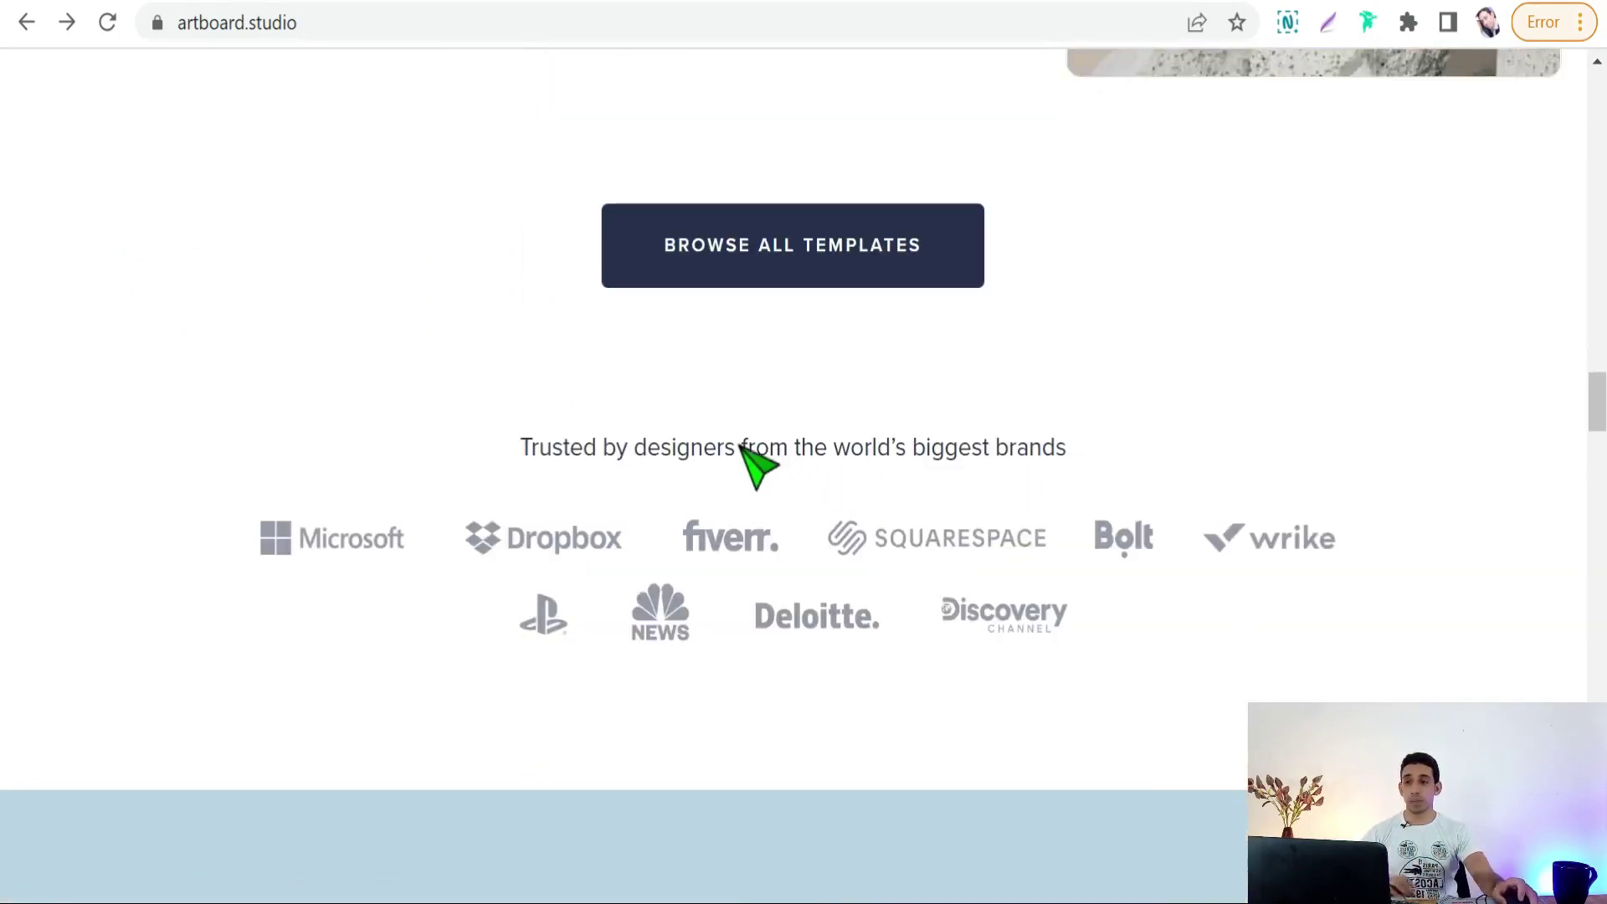
pyautogui.scroll(20, 820, 499)
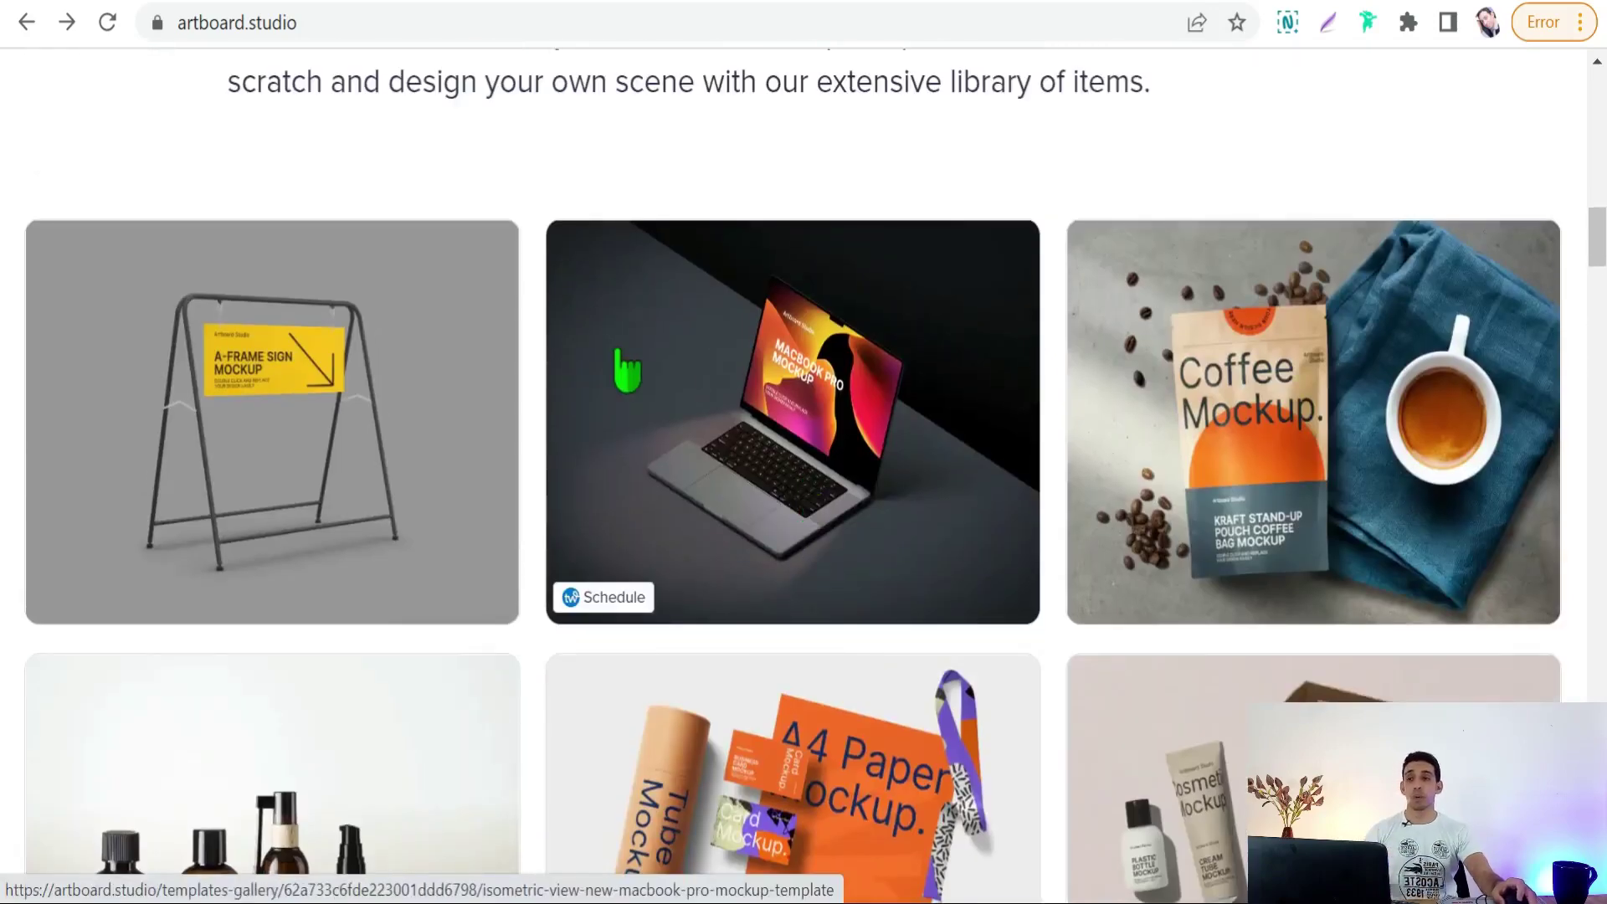
pyautogui.scroll(15, 608, 371)
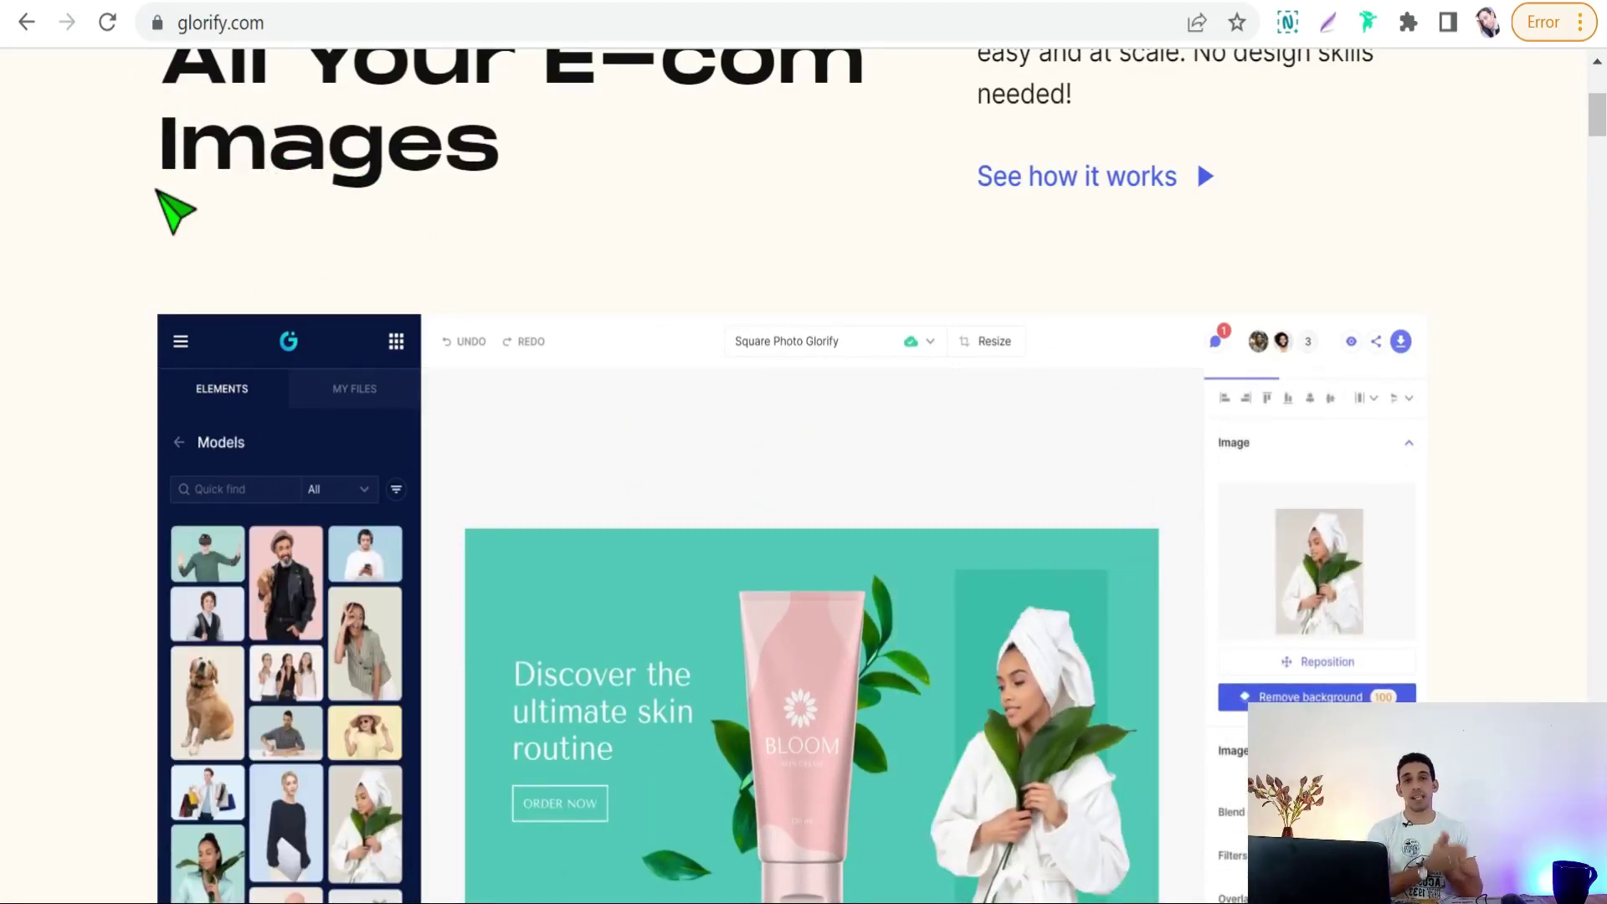
# Scroll through Glorify's hero headline and mockup-editing demo section
pyautogui.scroll(-10, 168, 209)
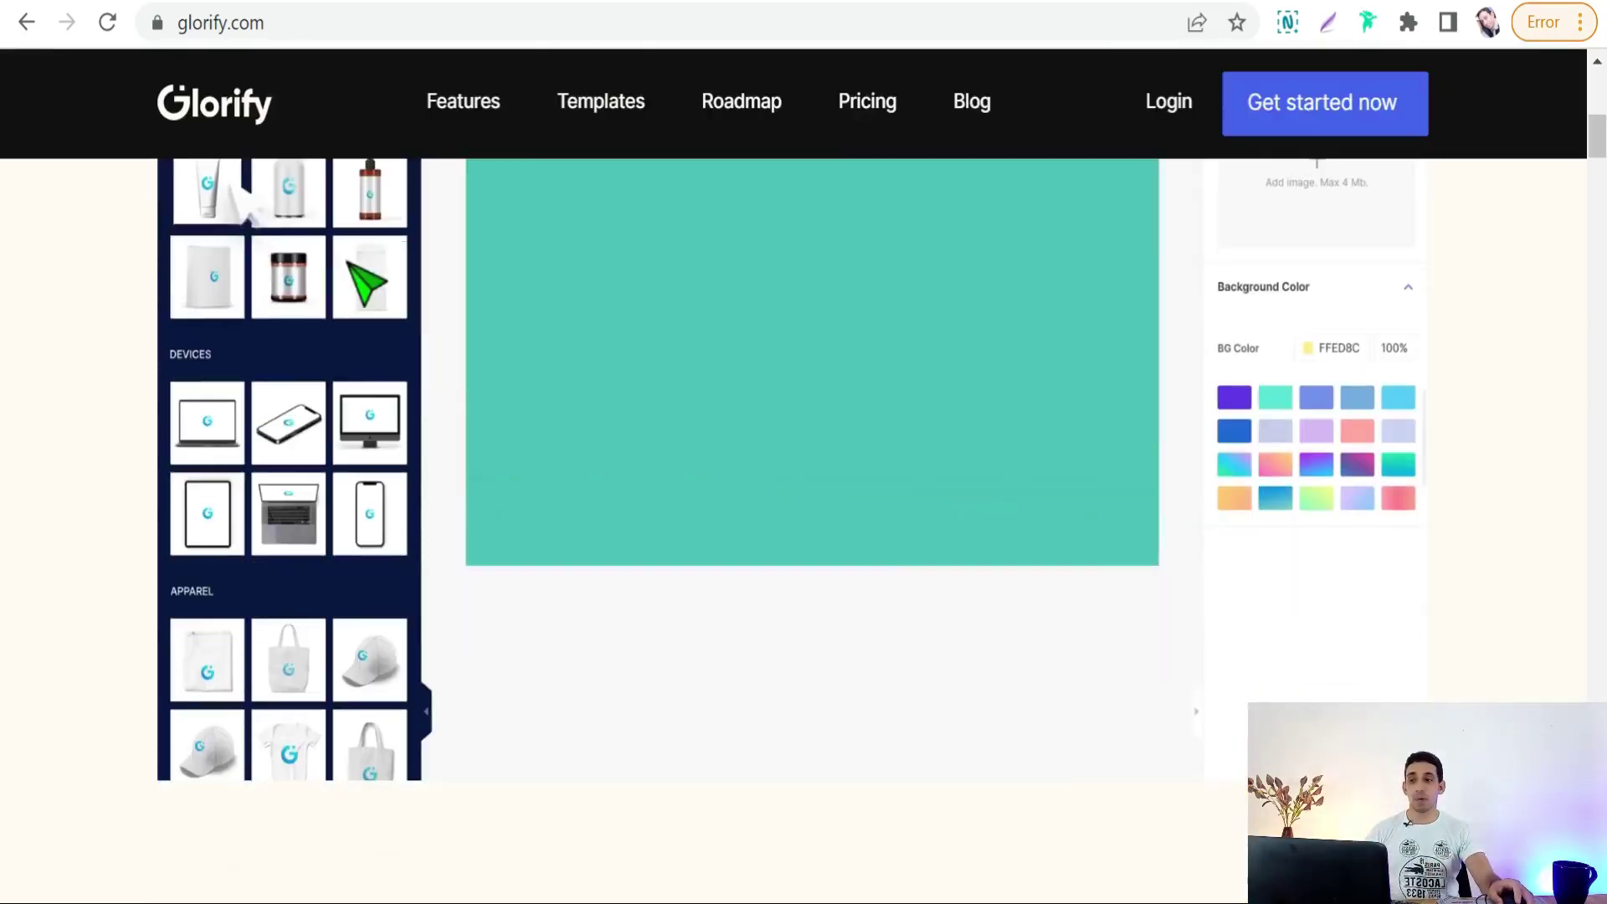
pyautogui.scroll(10, 389, 369)
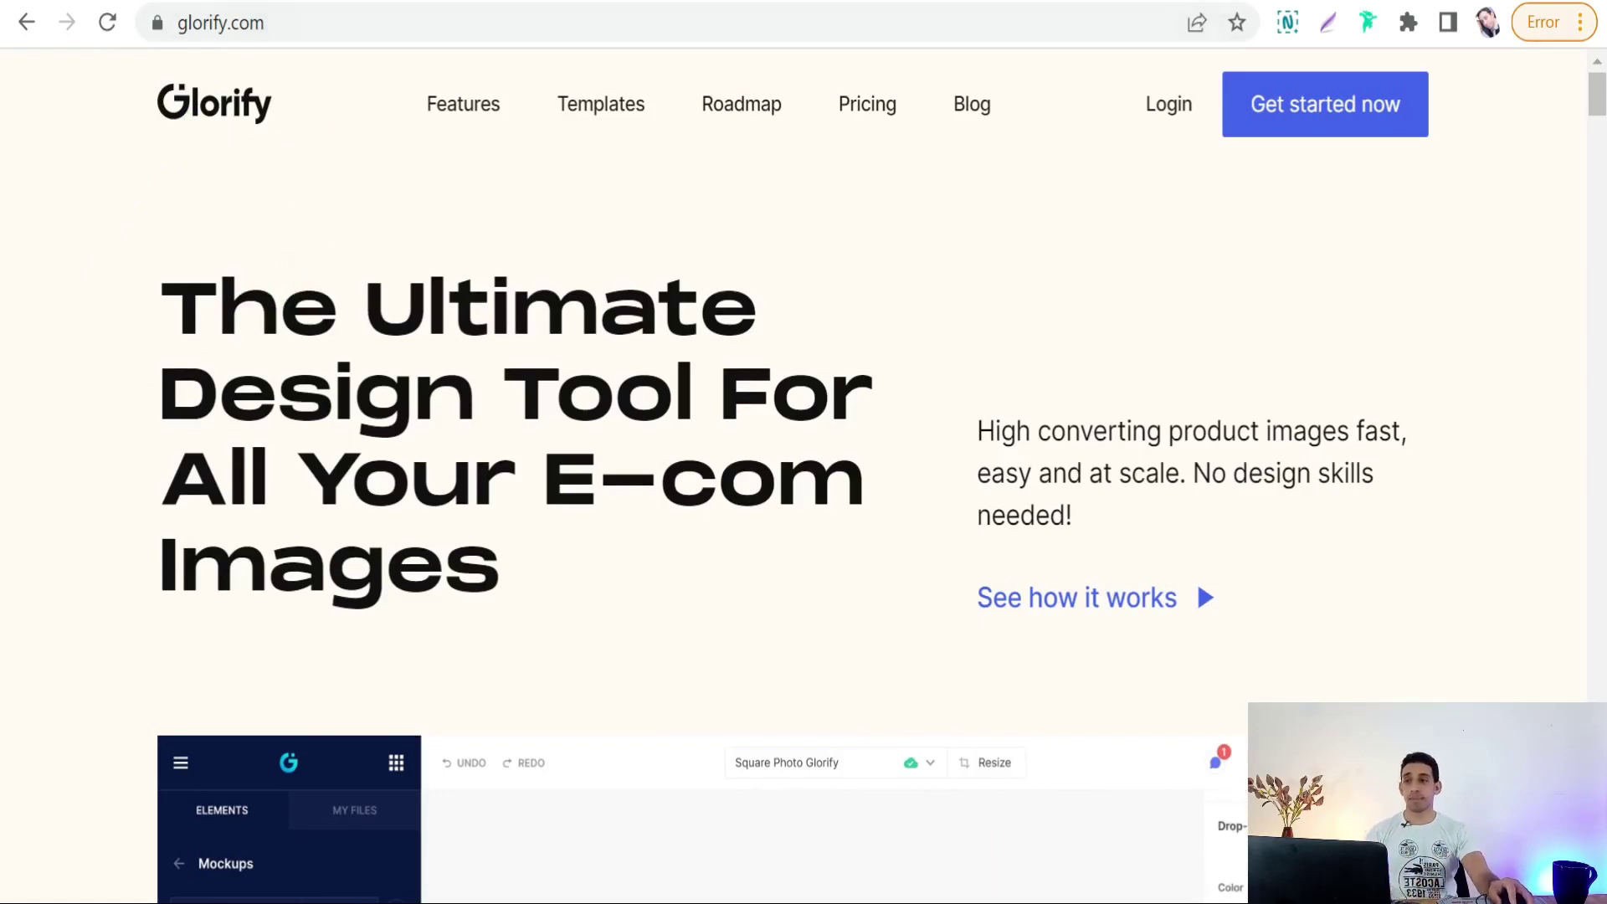
# Go to Glorify's Pricing page and scroll through the Free, Pro and Business plans
pyautogui.click(251, 22)
pyautogui.click(335, 52)
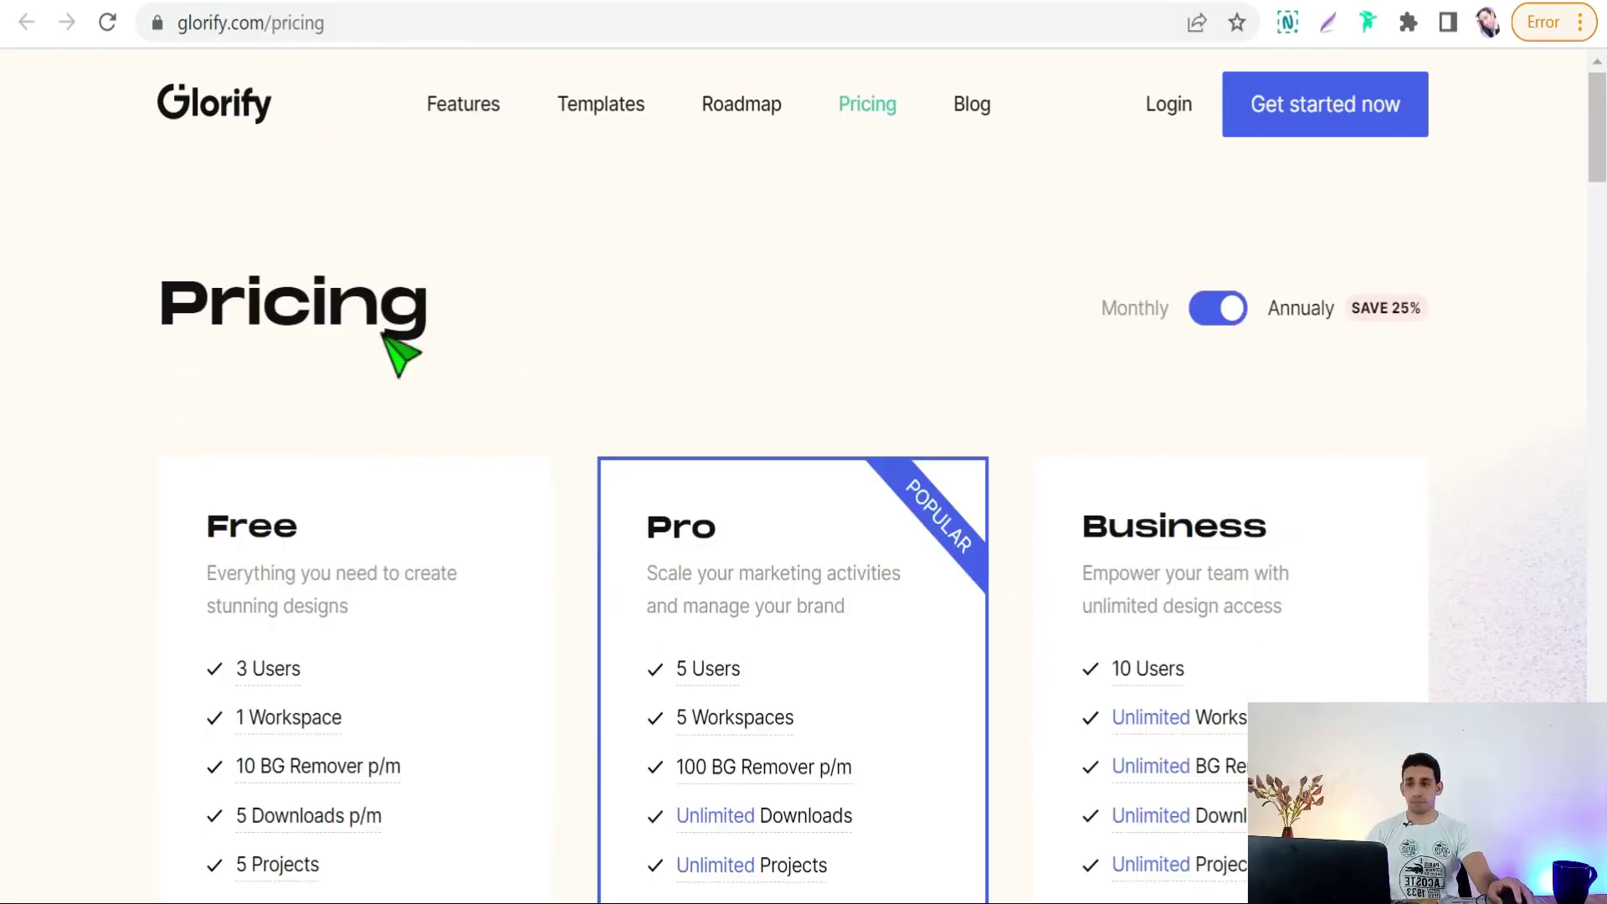
pyautogui.scroll(-2, 377, 385)
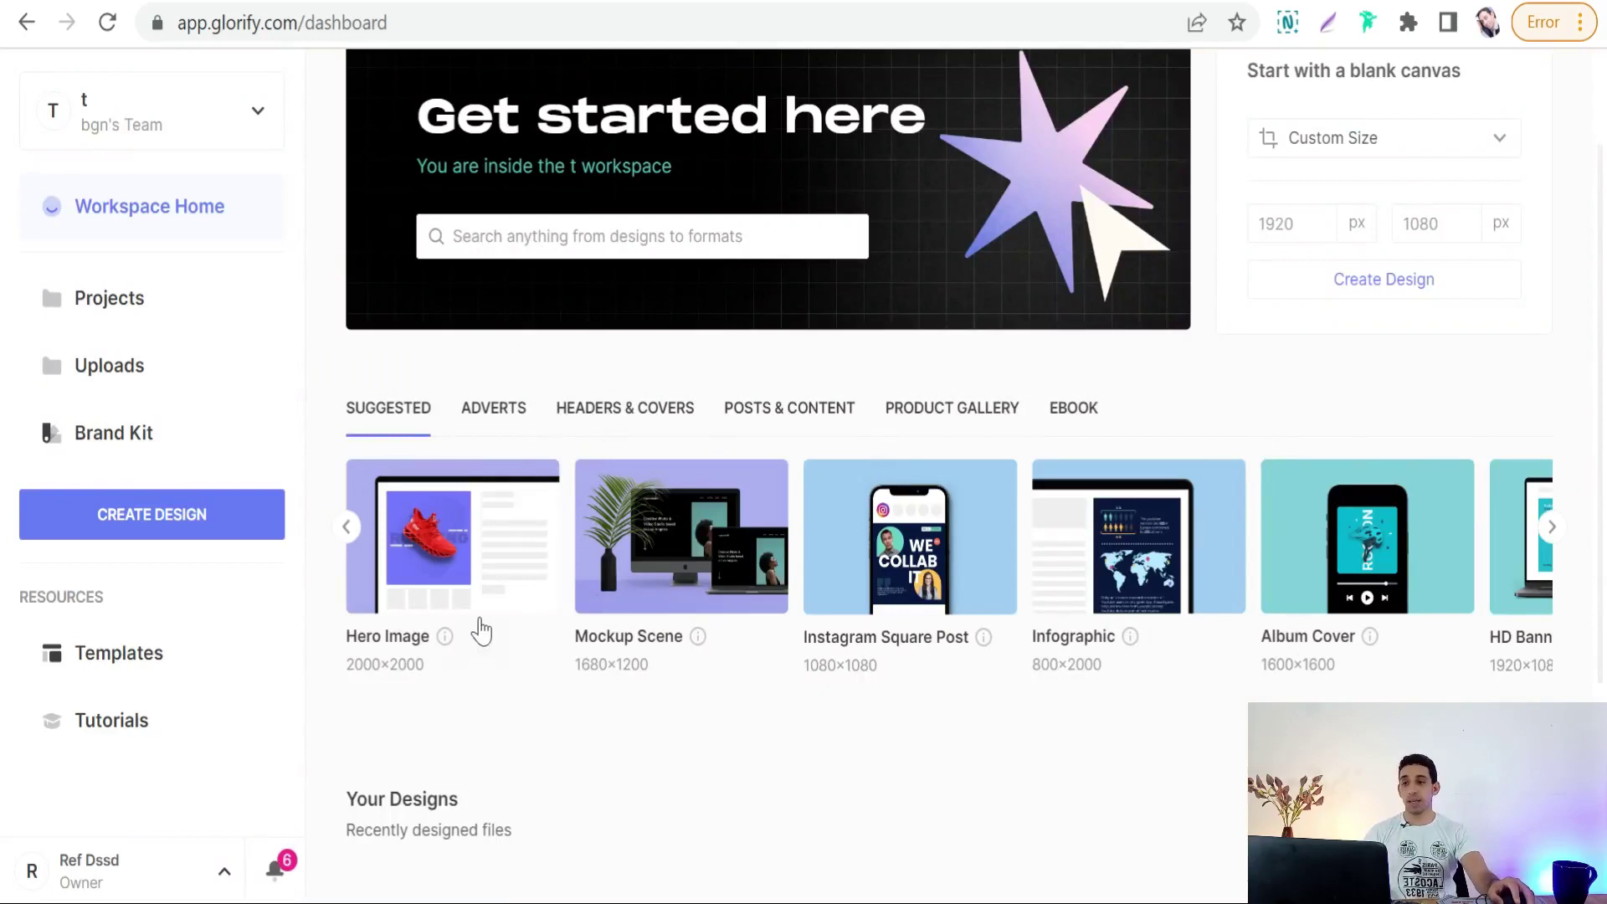
# Page the Suggested formats to the end and back to Hero Image, then open Mockup Scene
pyautogui.click(1552, 529)
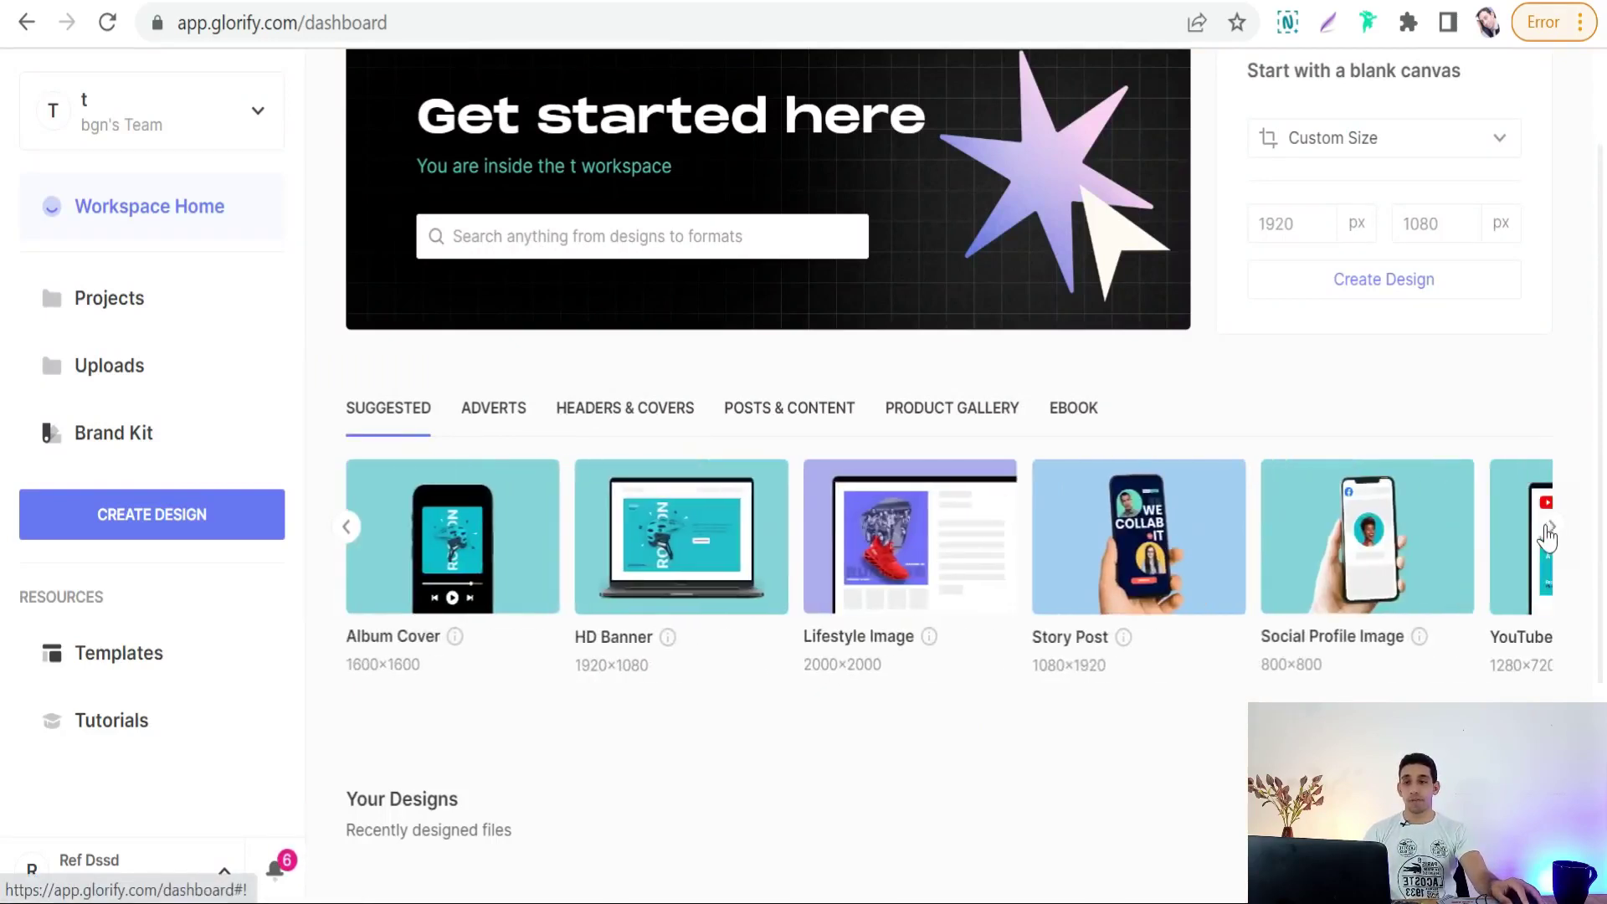
pyautogui.click(1553, 529)
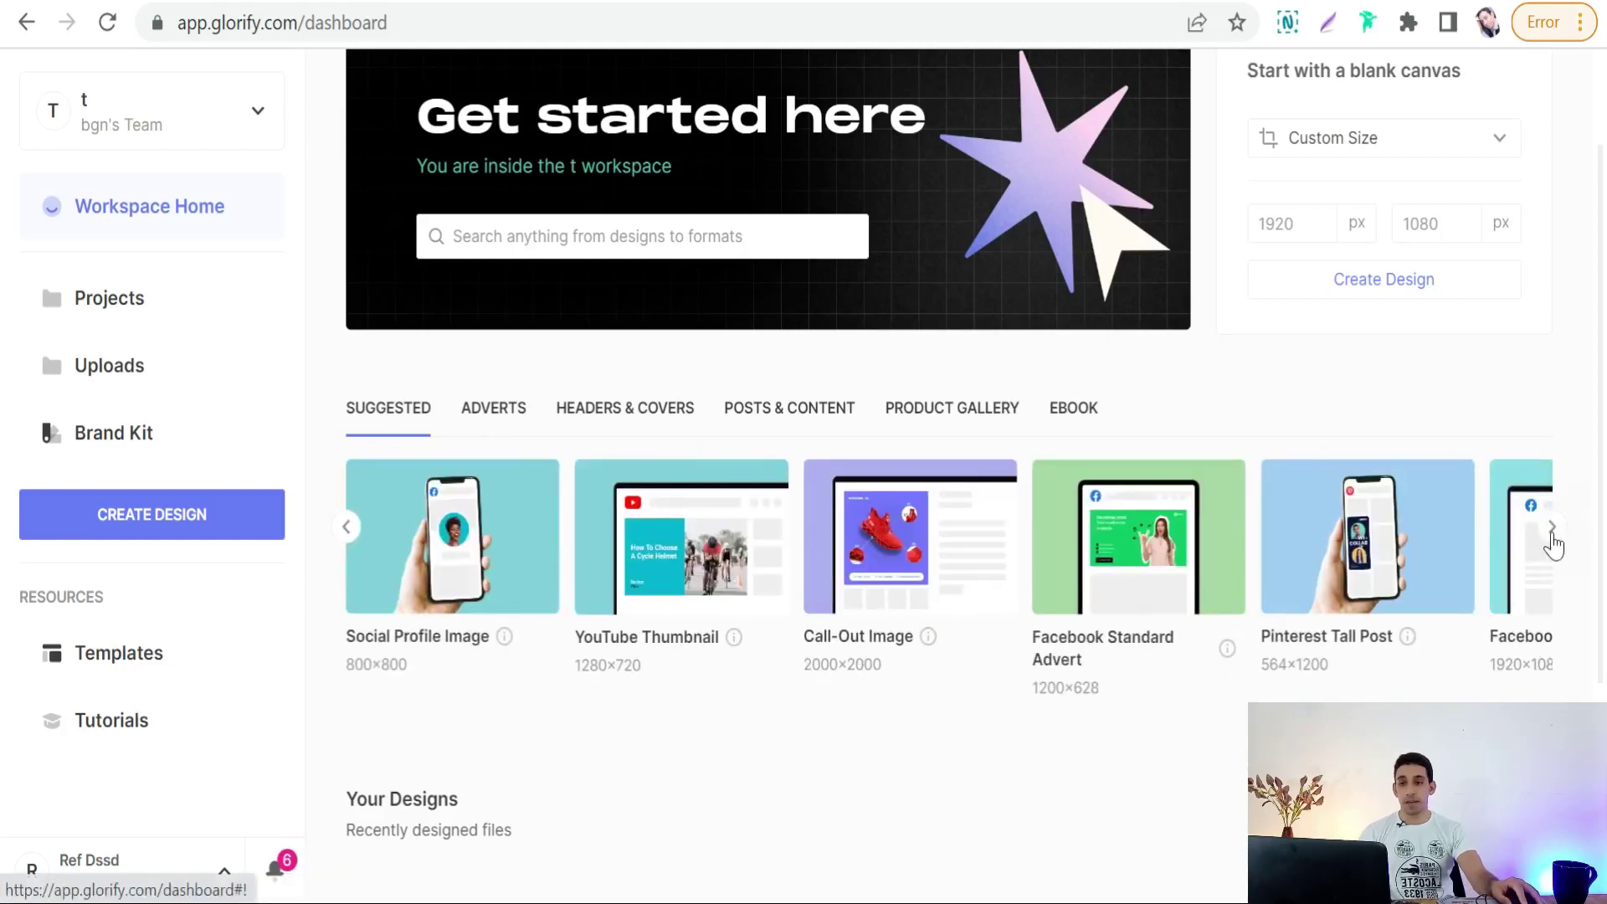
pyautogui.click(1551, 529)
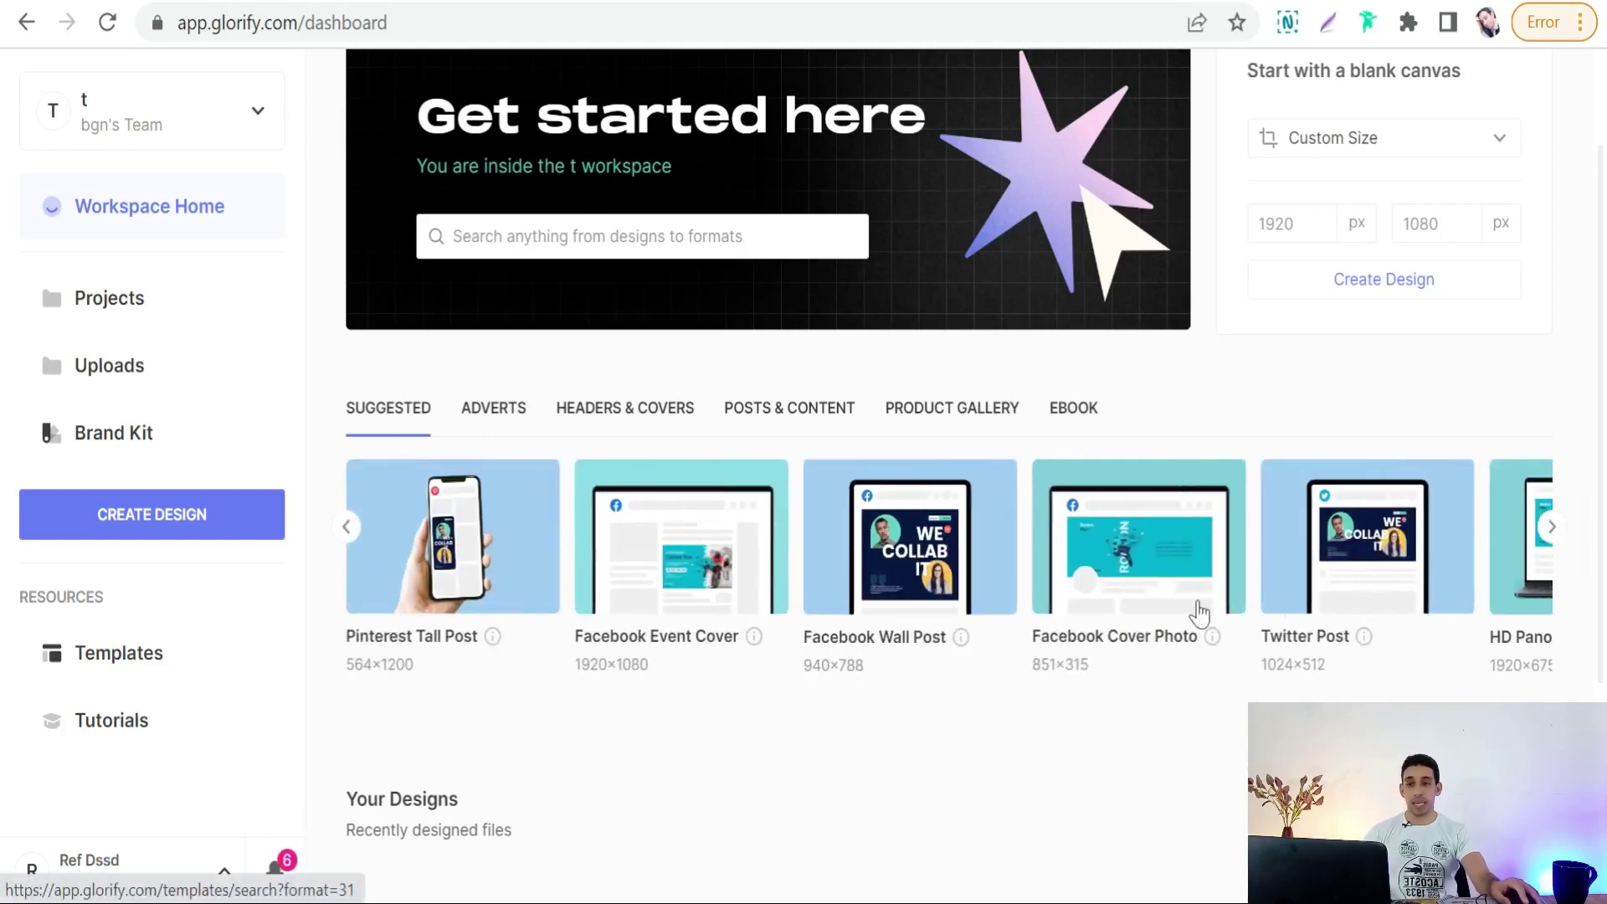
pyautogui.click(1551, 528)
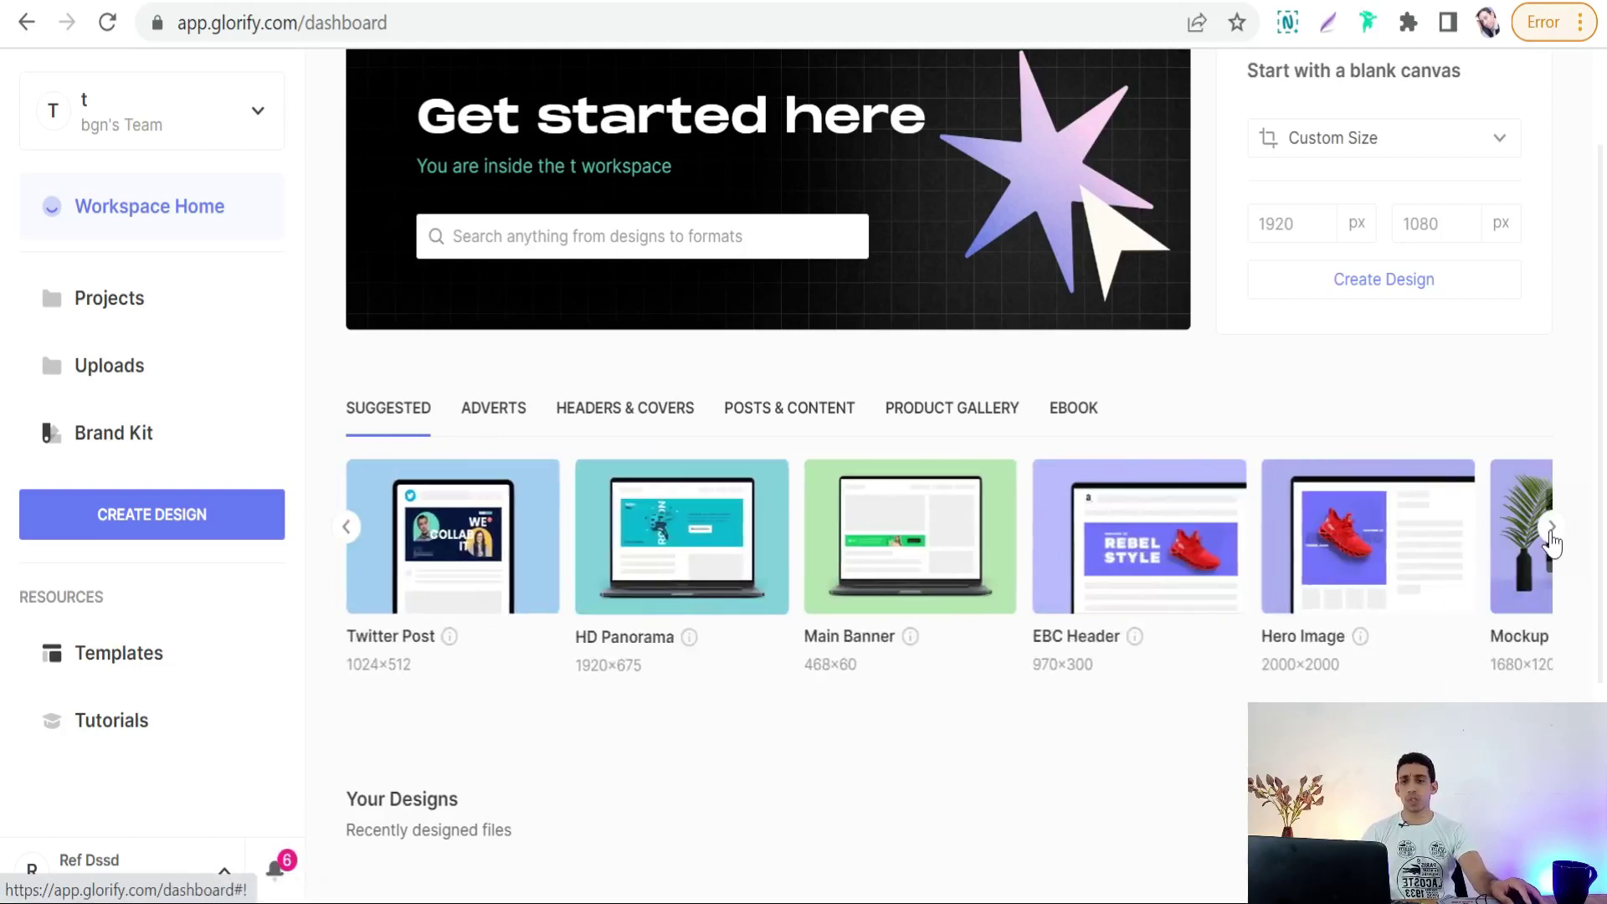
pyautogui.click(347, 528)
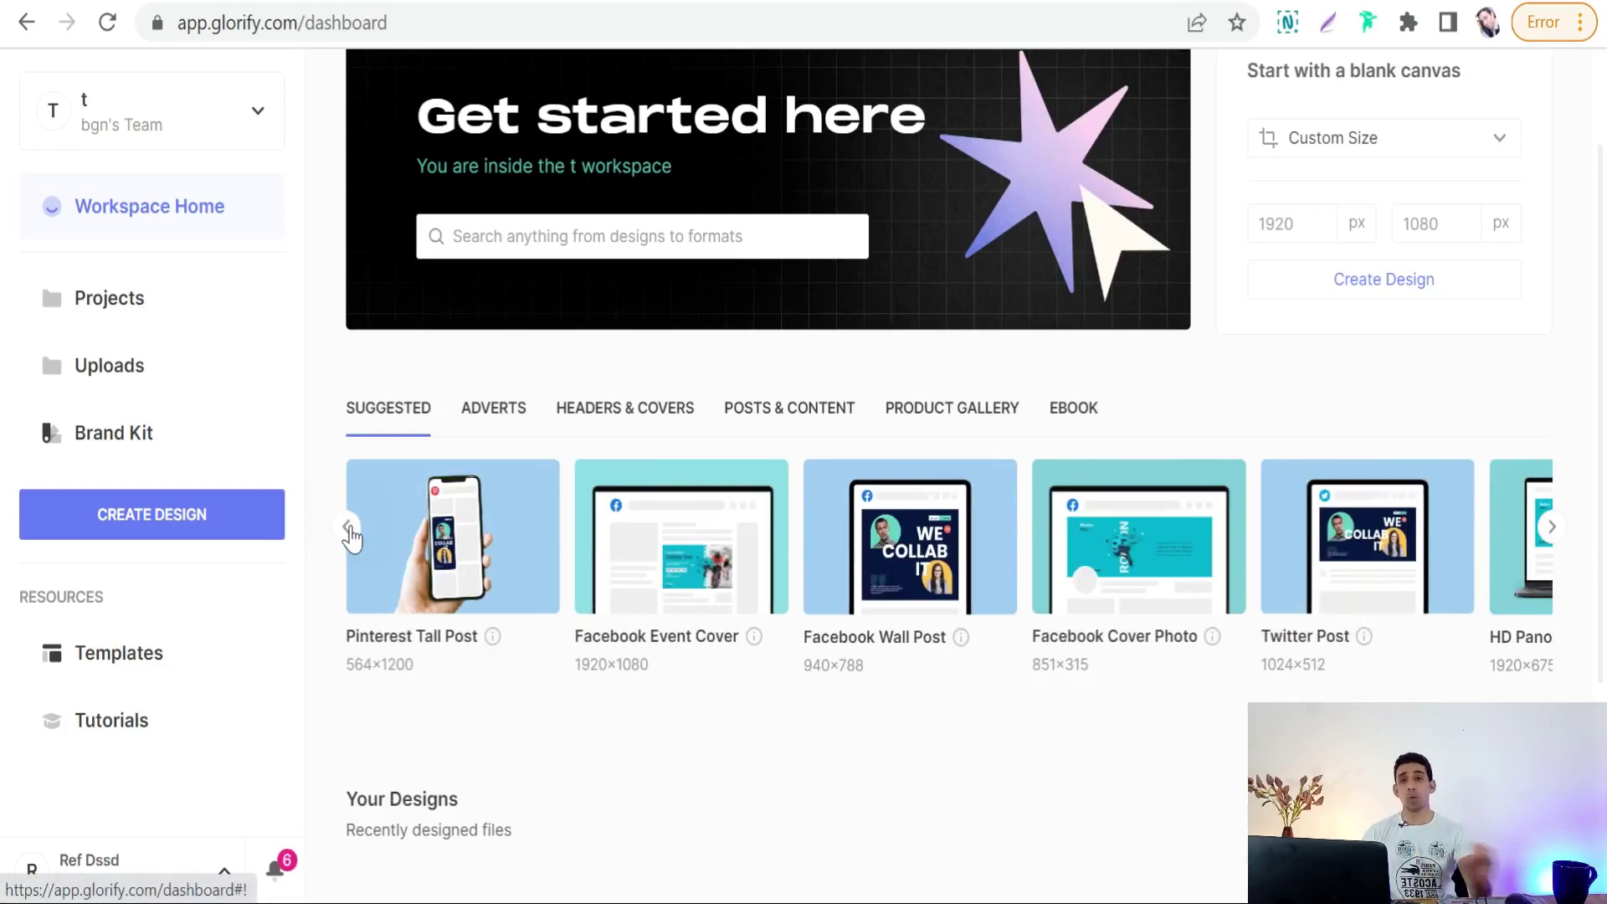
pyautogui.click(348, 527)
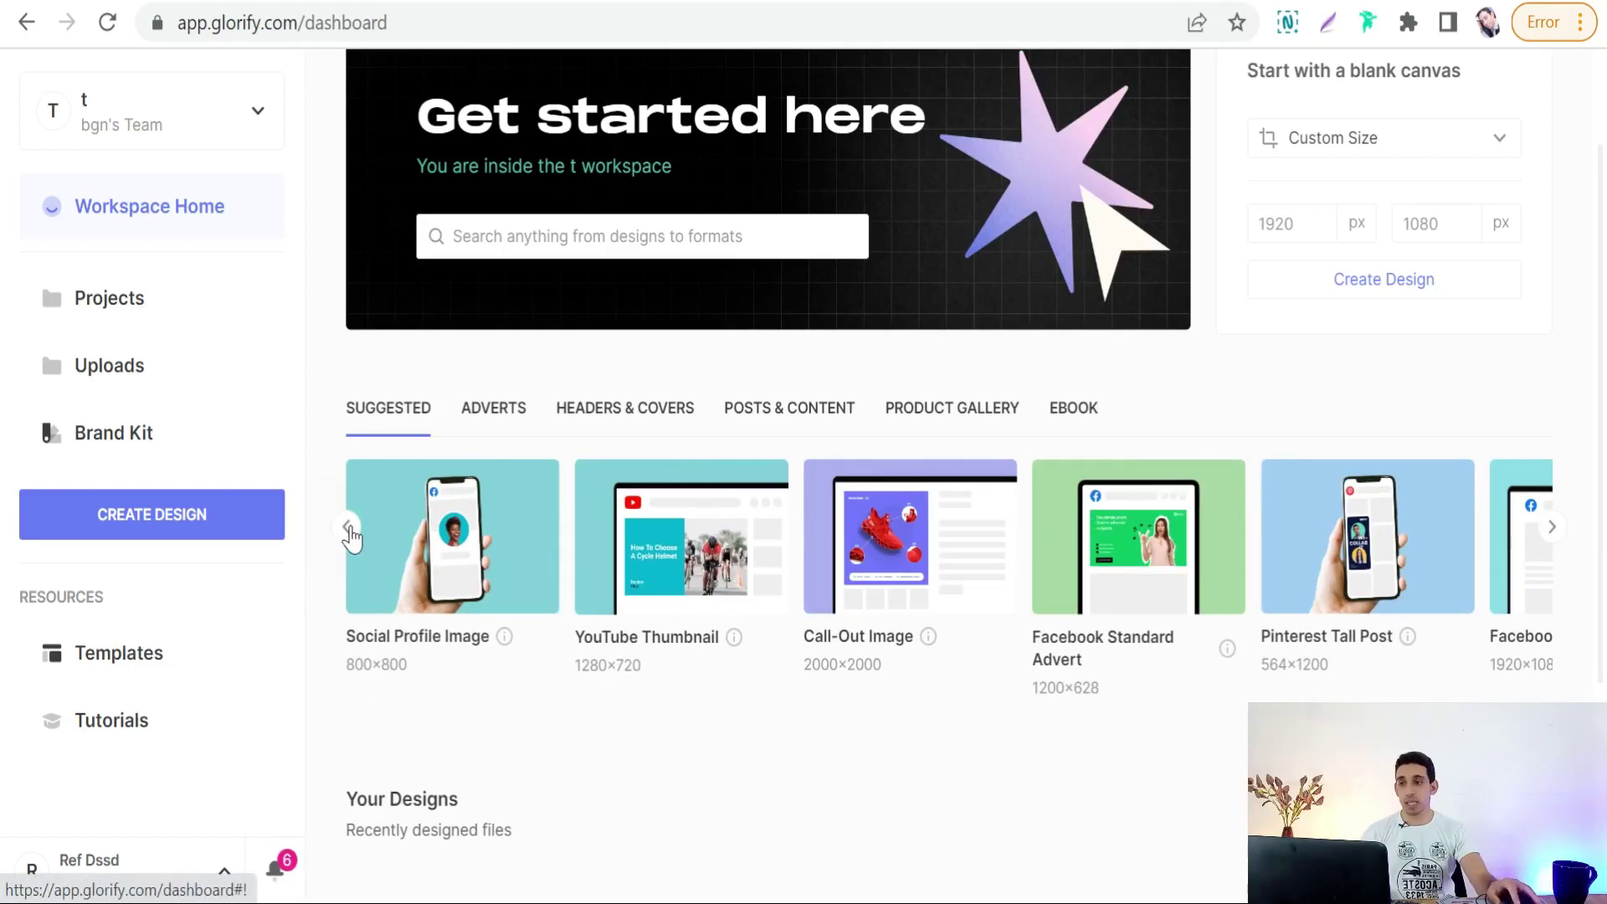
pyautogui.click(347, 528)
pyautogui.click(348, 527)
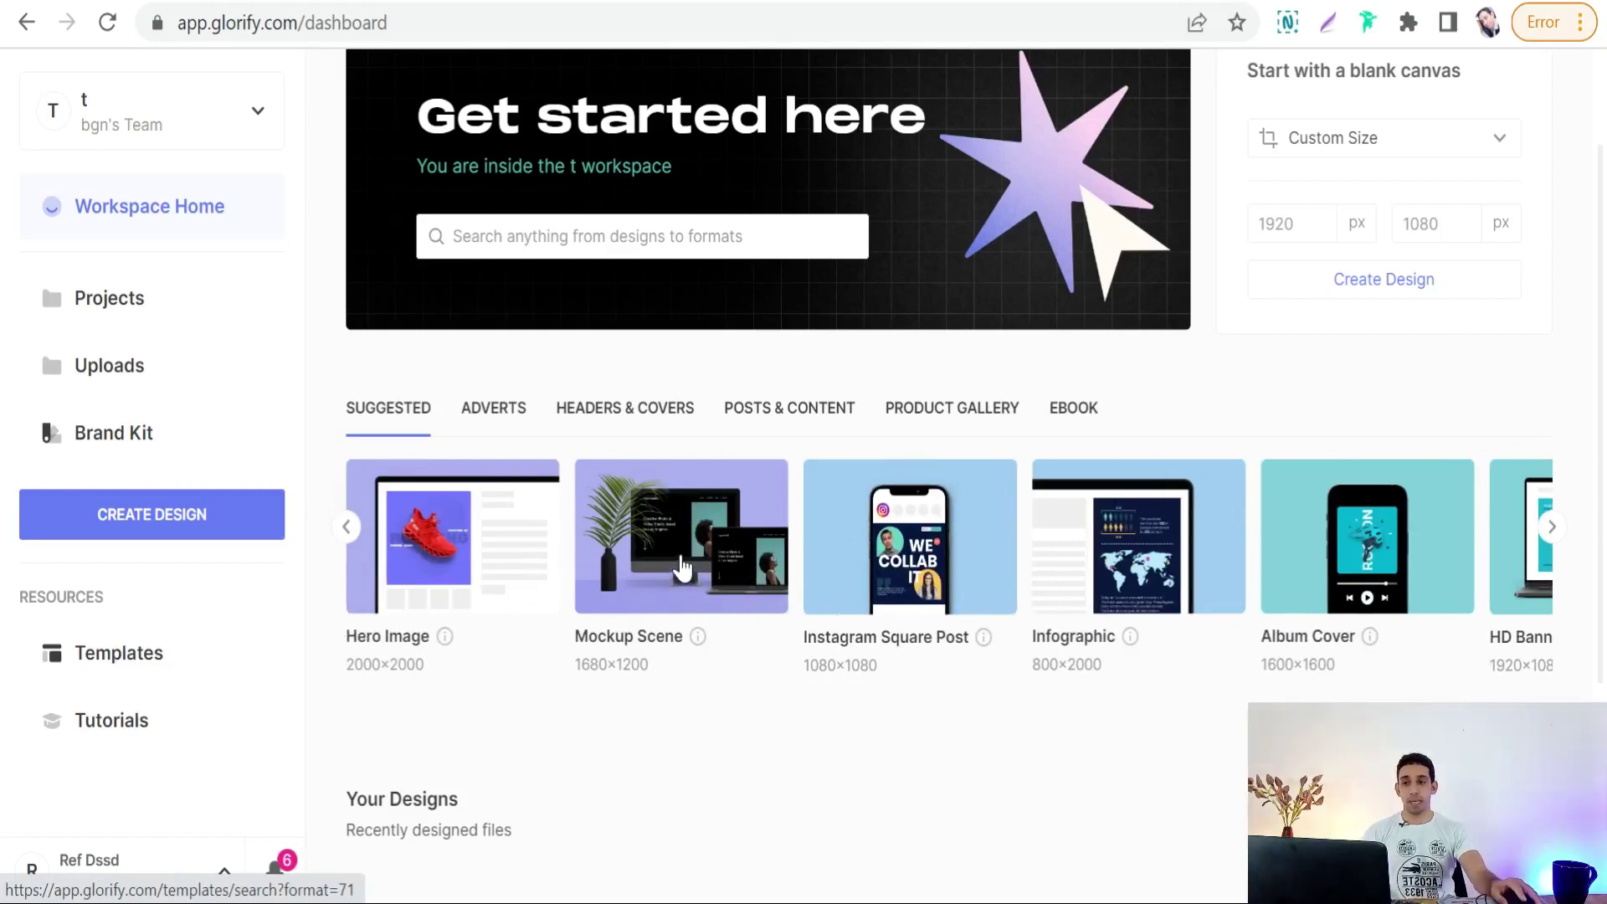
pyautogui.click(681, 567)
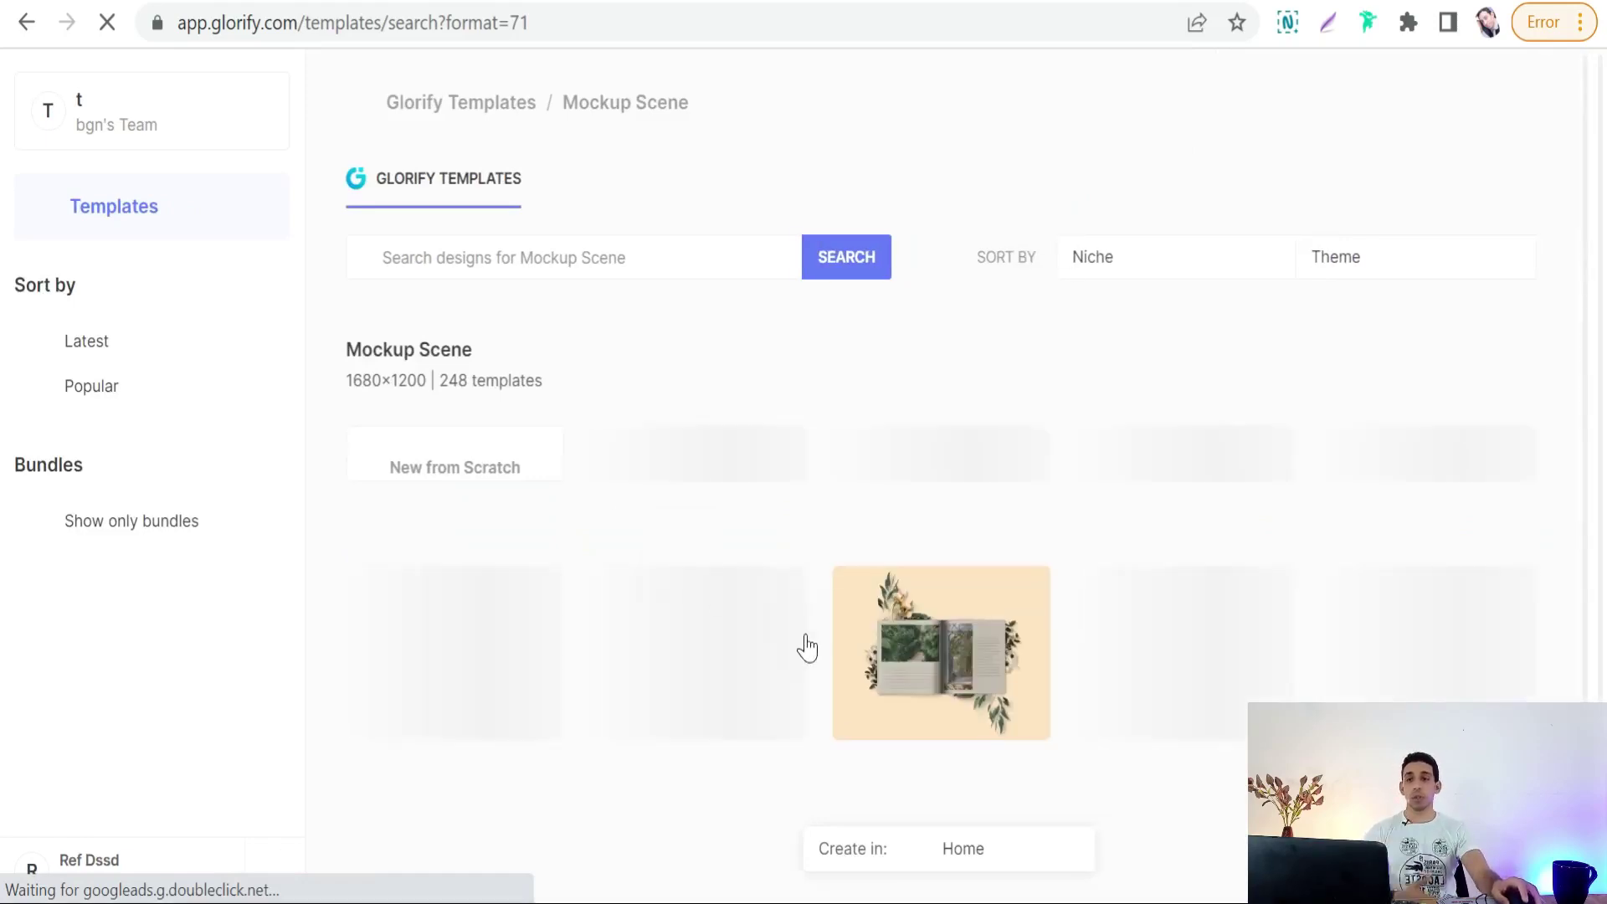
pyautogui.scroll(-1, 720, 653)
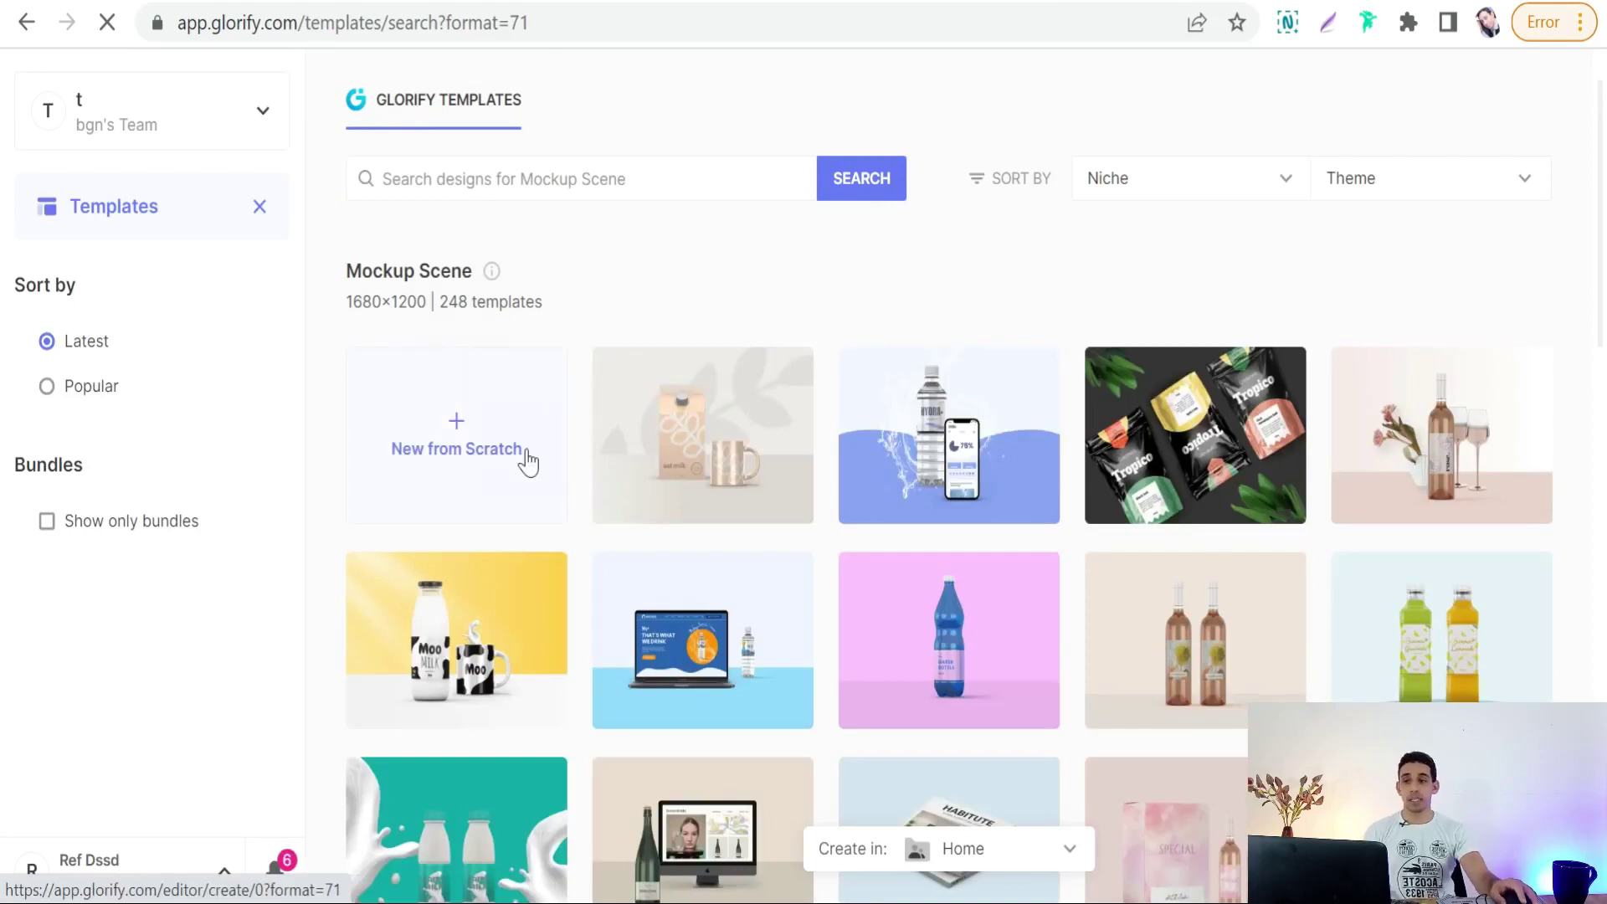
pyautogui.scroll(-3, 596, 526)
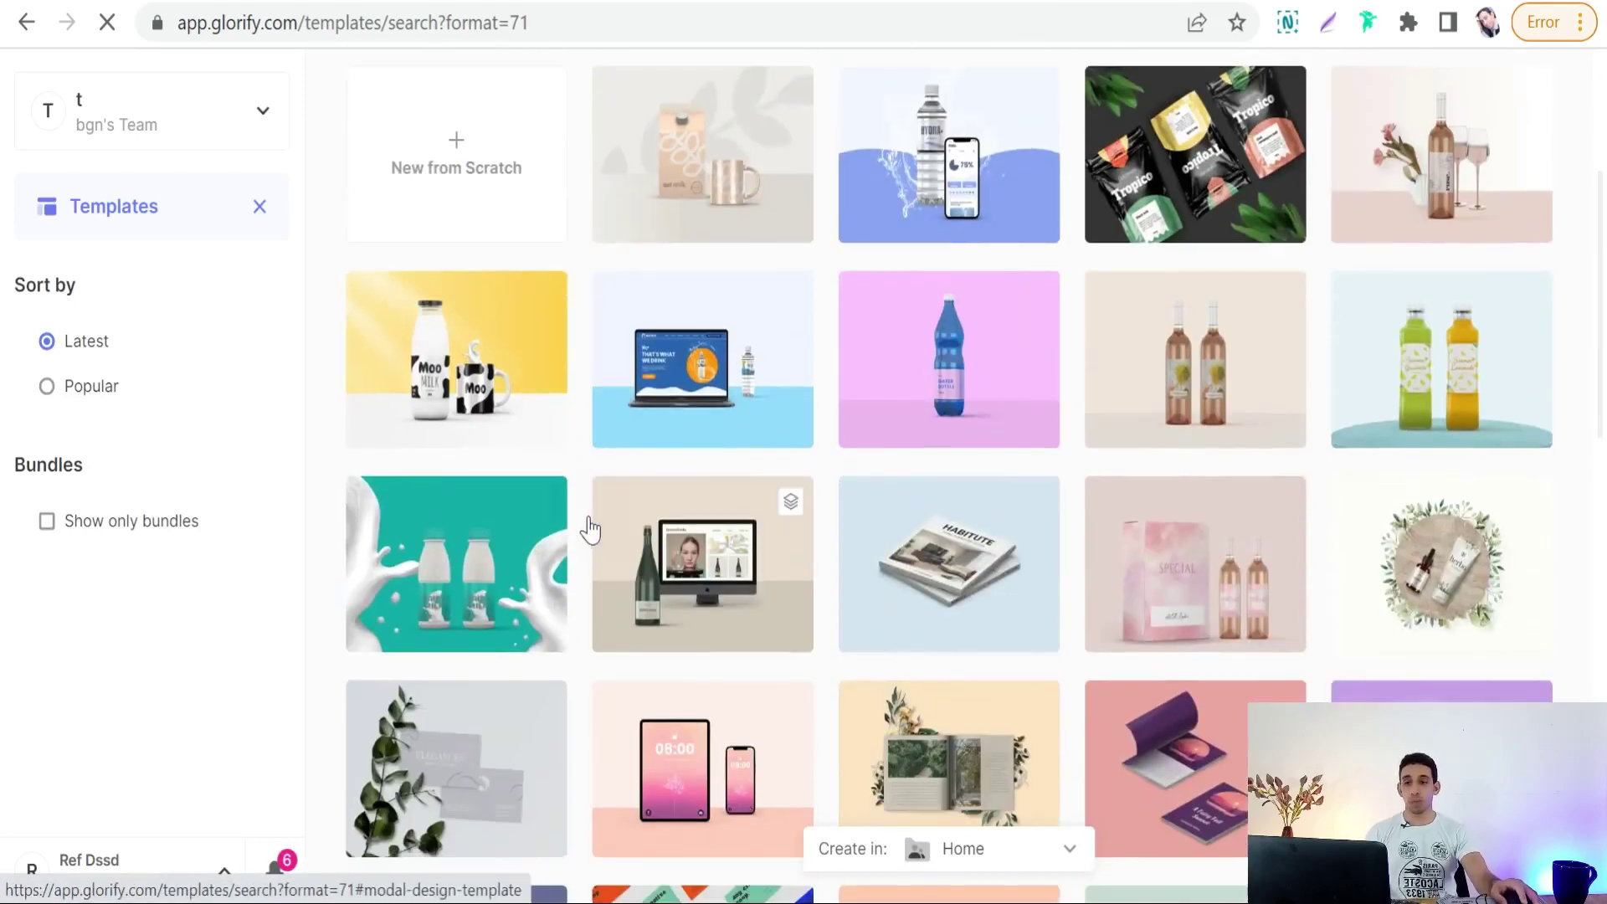
pyautogui.scroll(-5, 740, 388)
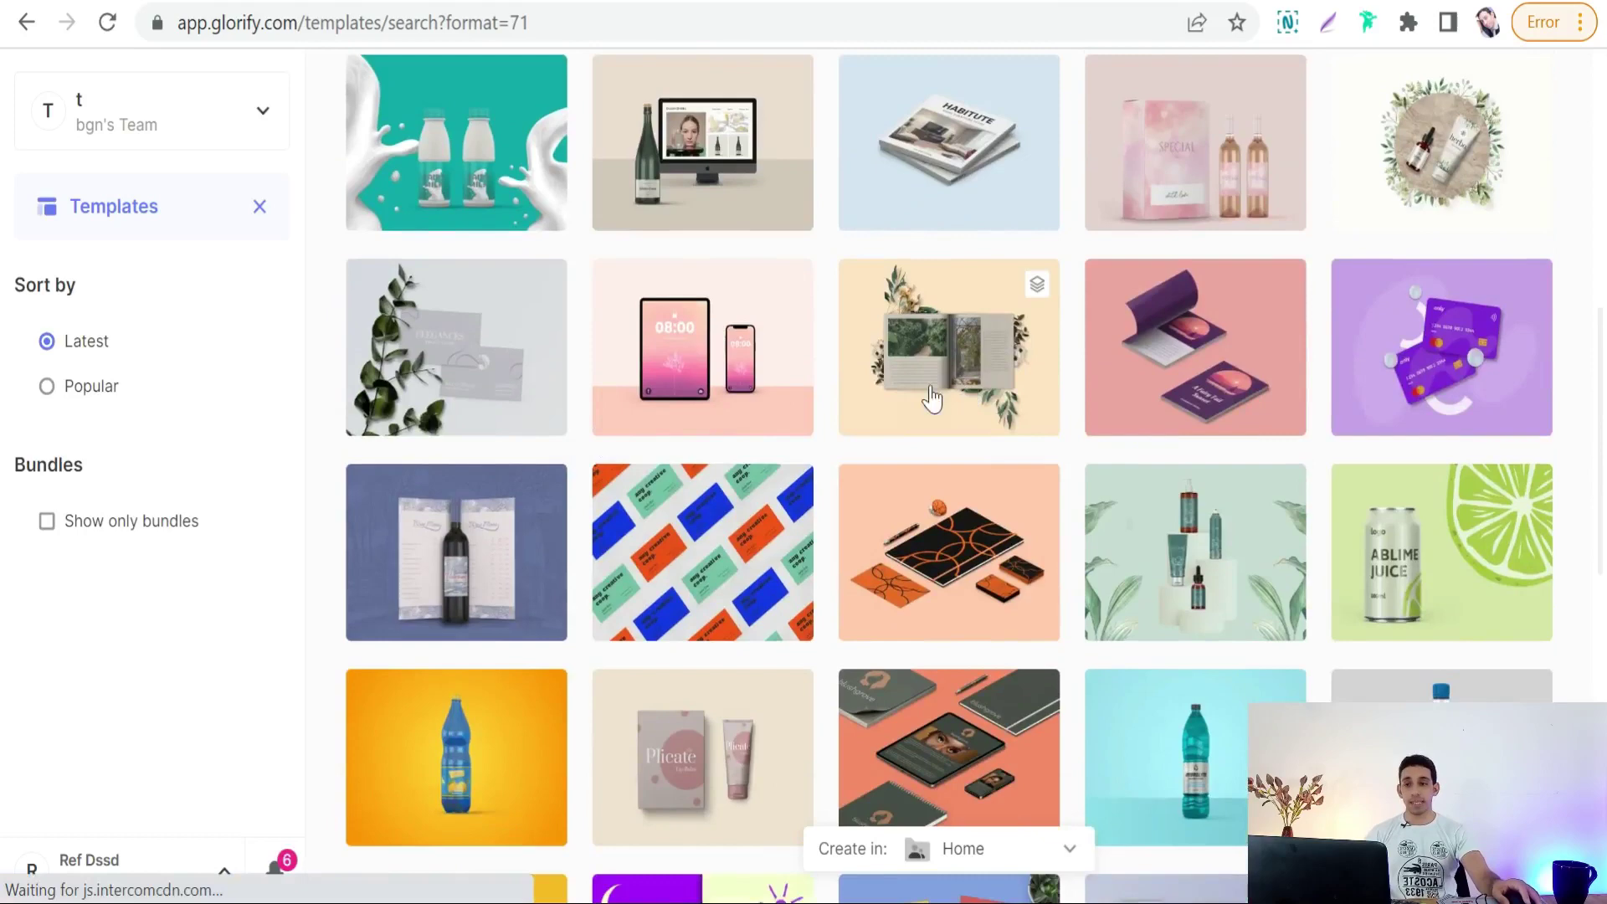
pyautogui.scroll(-5, 921, 394)
pyautogui.scroll(-3, 669, 469)
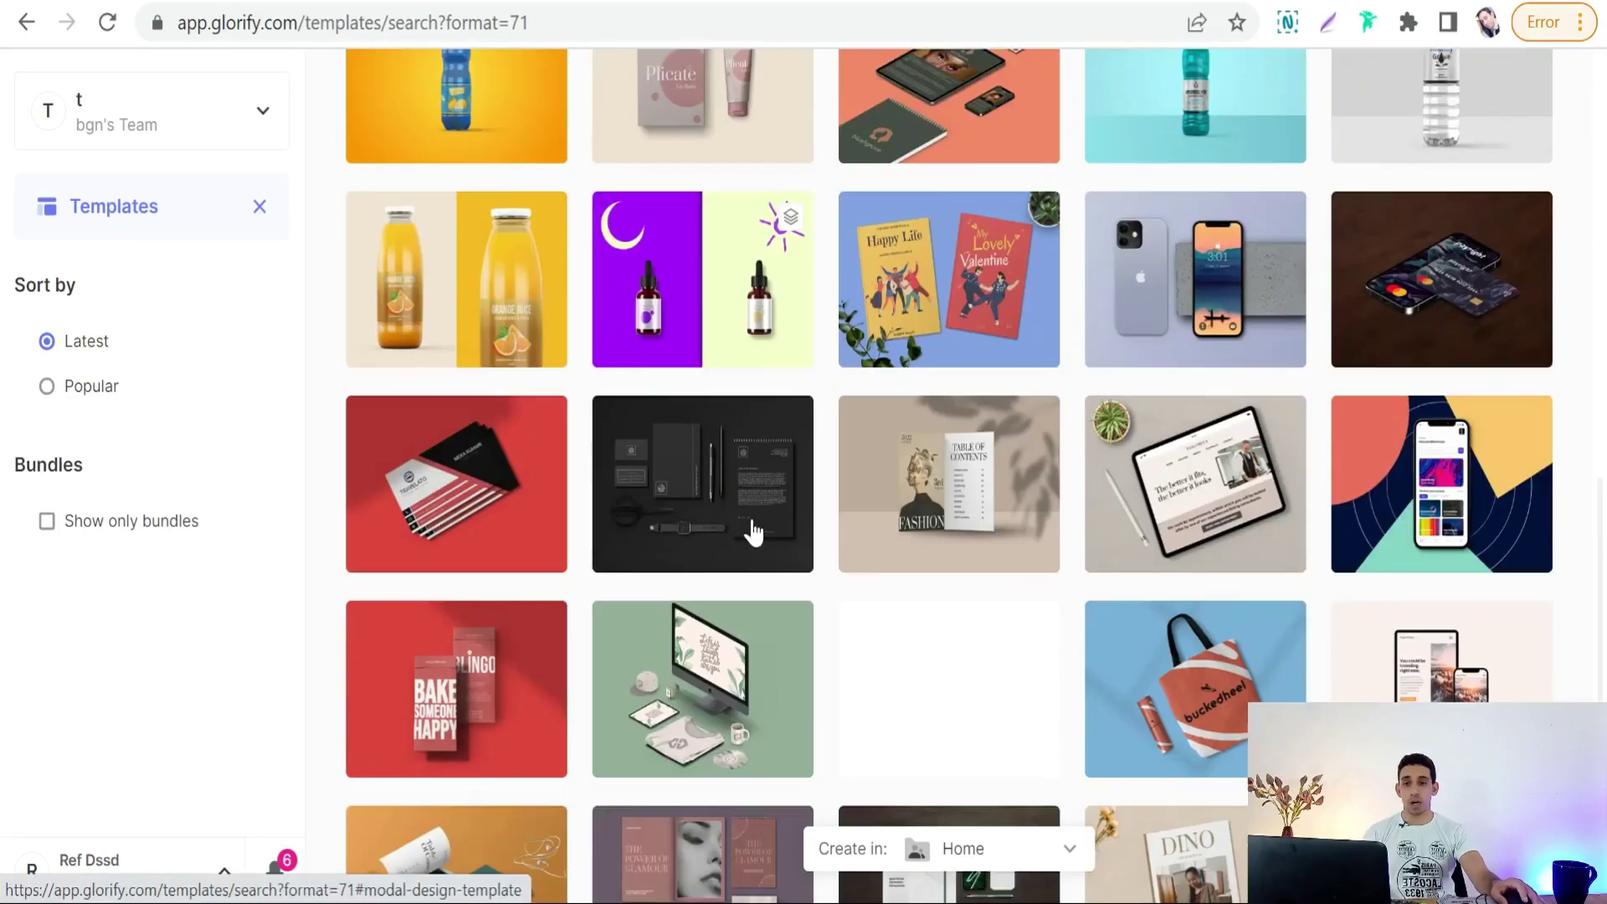
pyautogui.scroll(-6, 1063, 288)
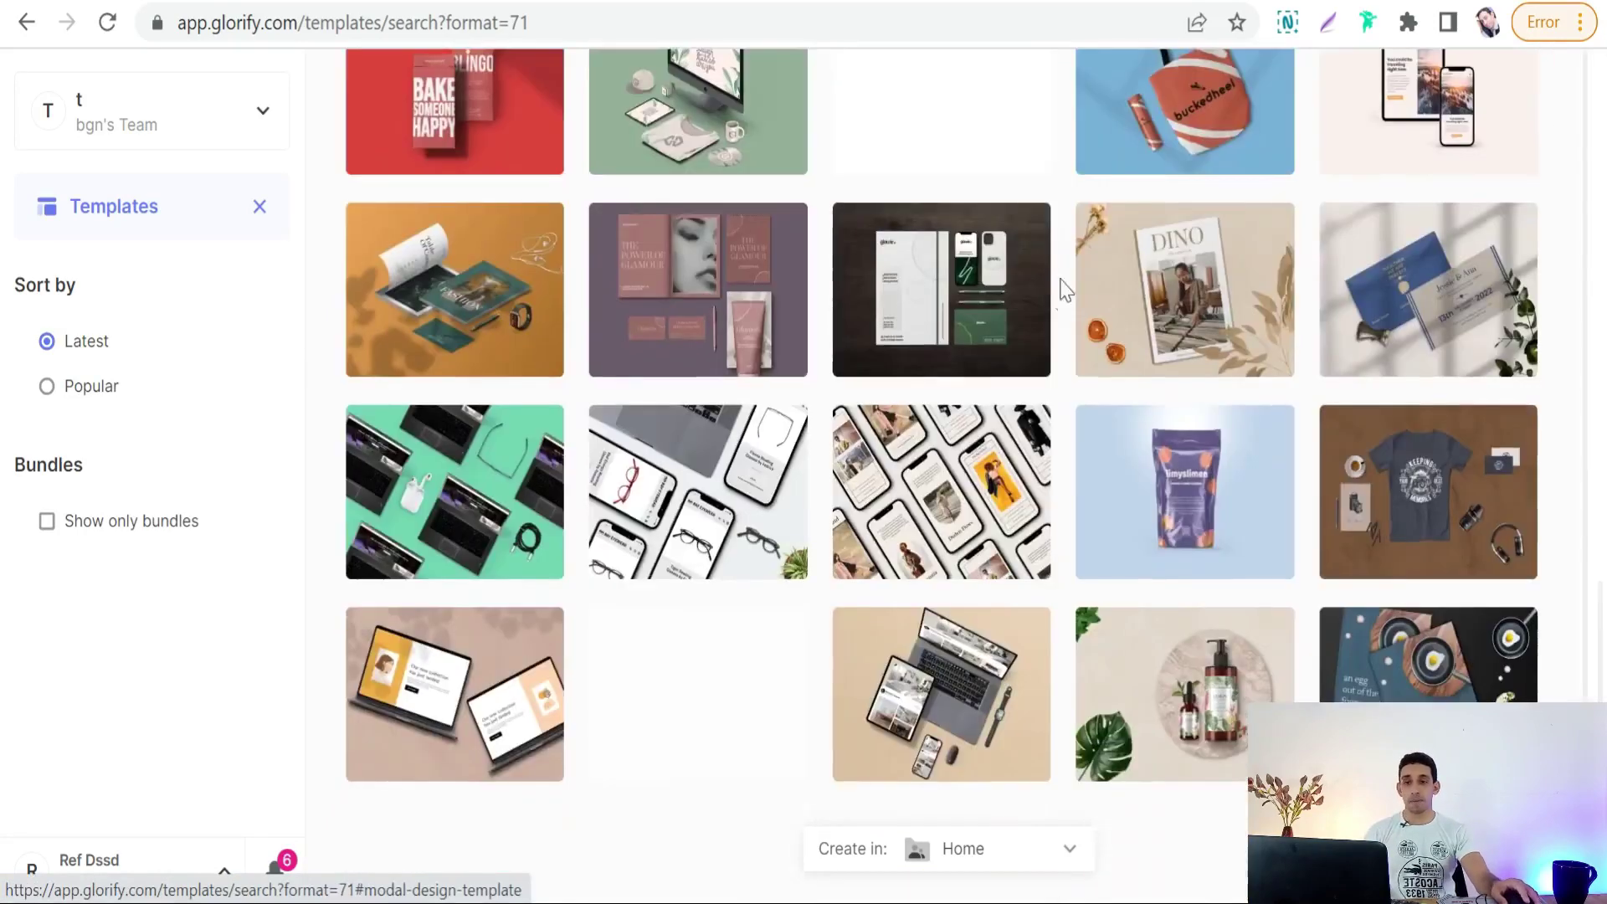
pyautogui.scroll(-5, 1105, 302)
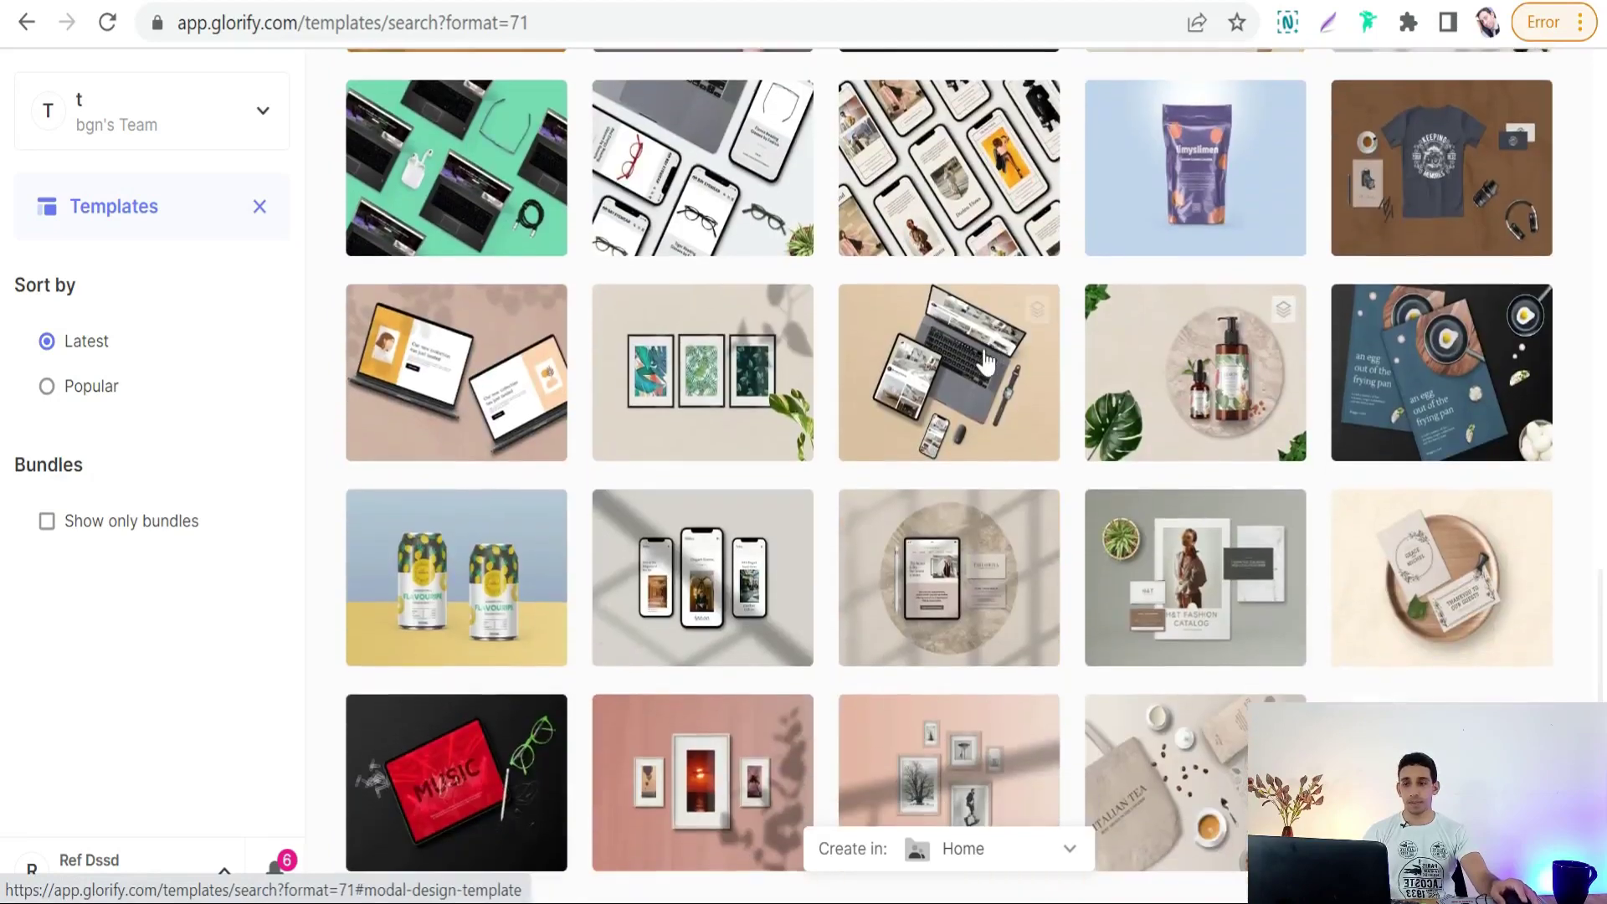
pyautogui.scroll(-1, 670, 435)
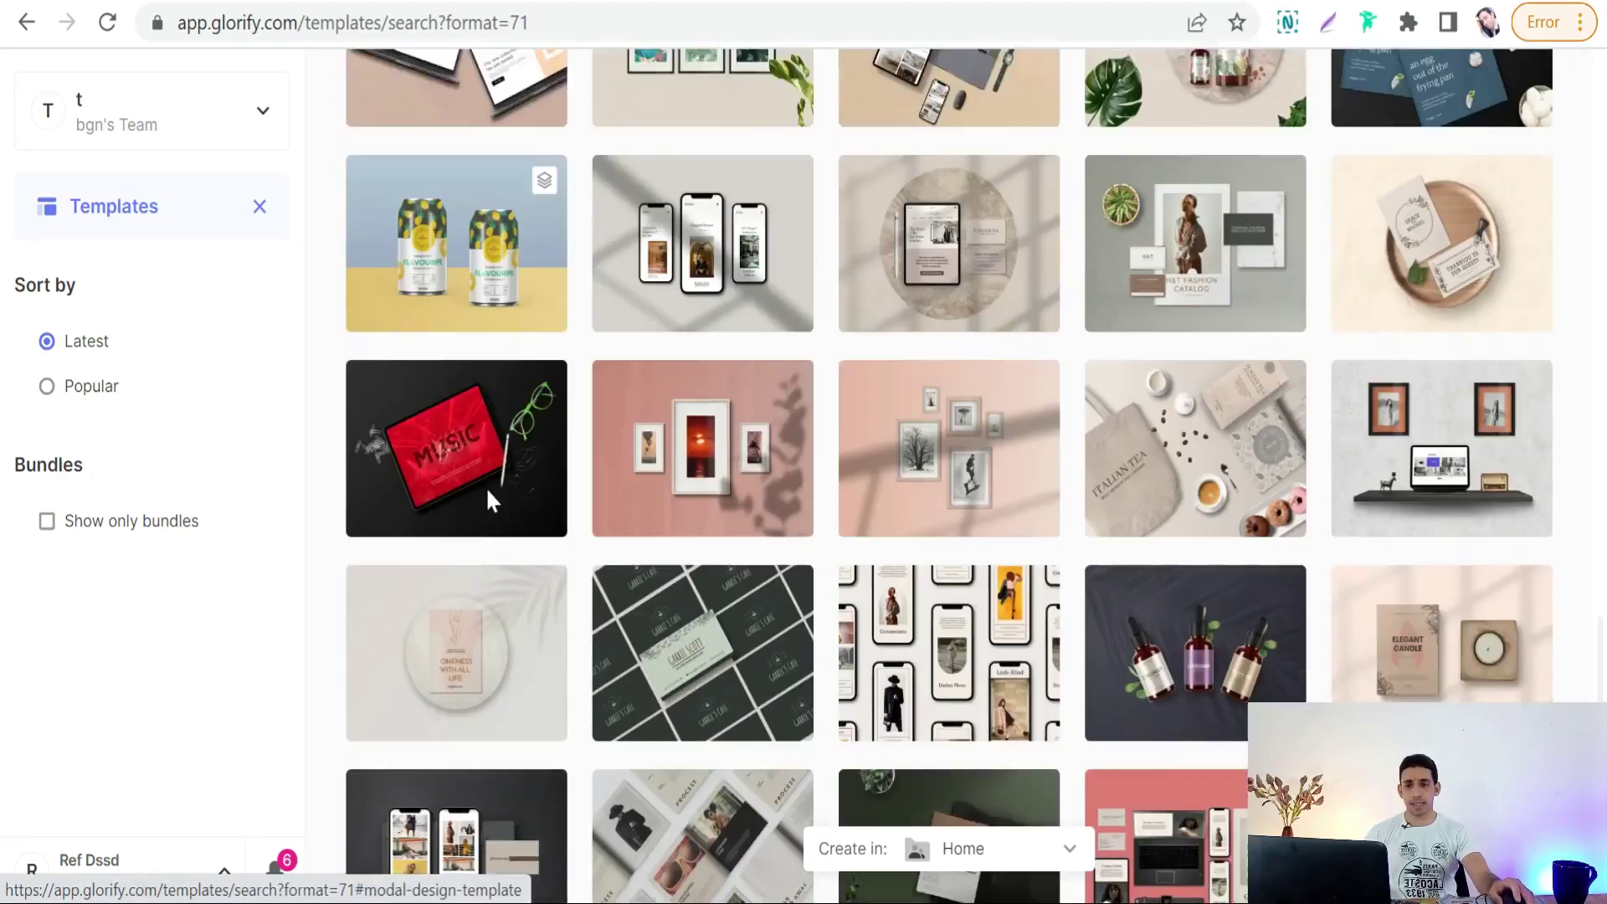
pyautogui.scroll(-6, 494, 477)
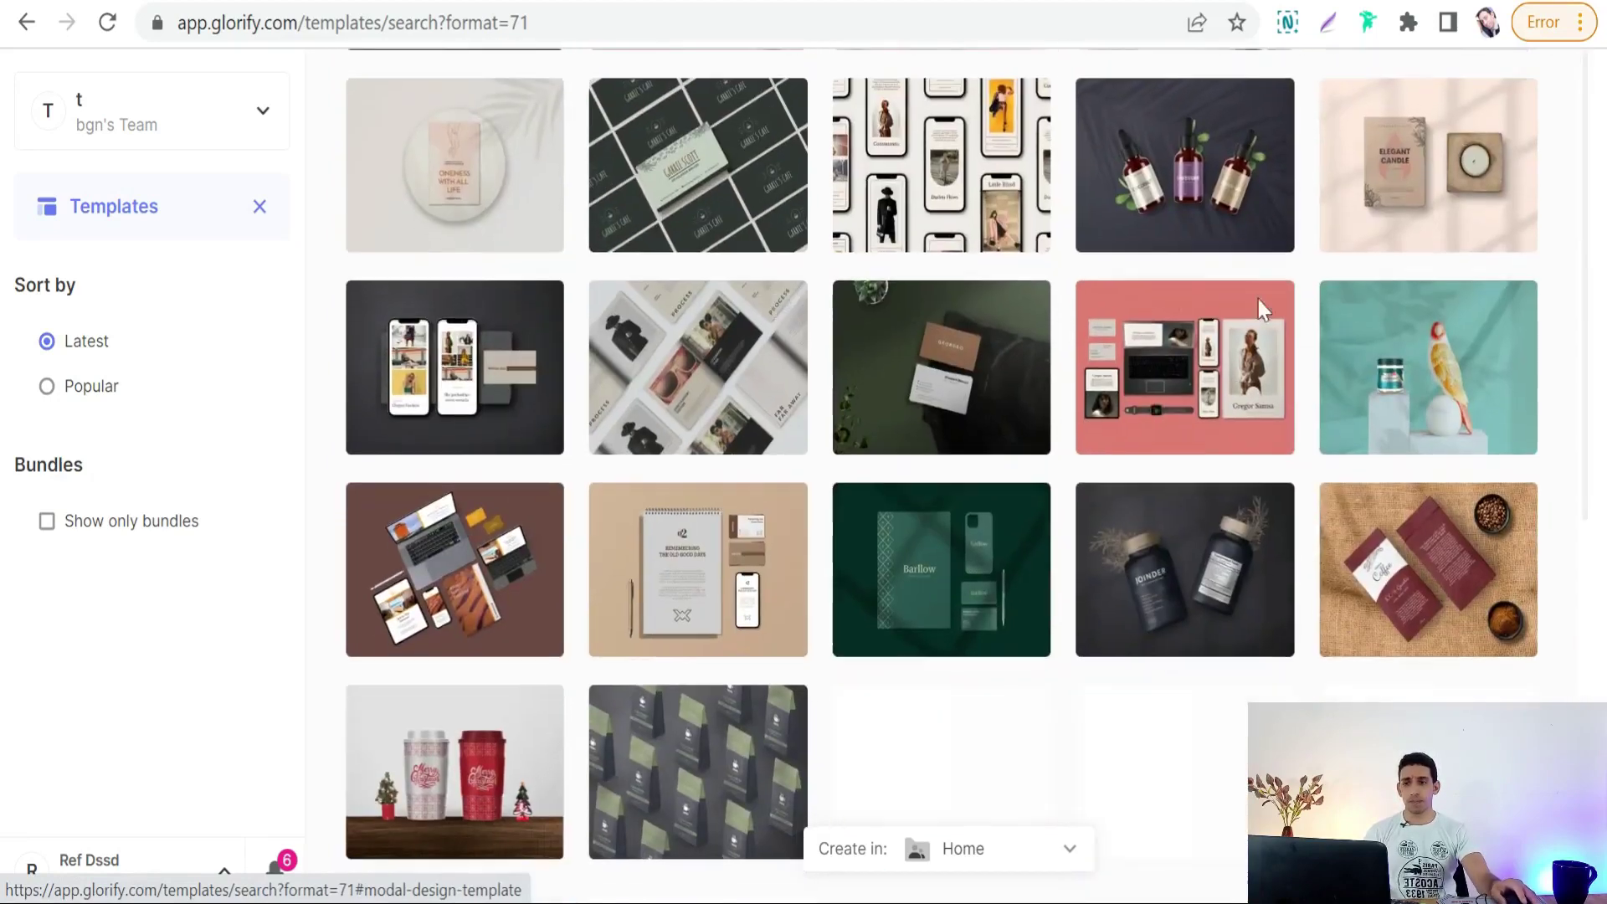
pyautogui.scroll(-7, 1268, 377)
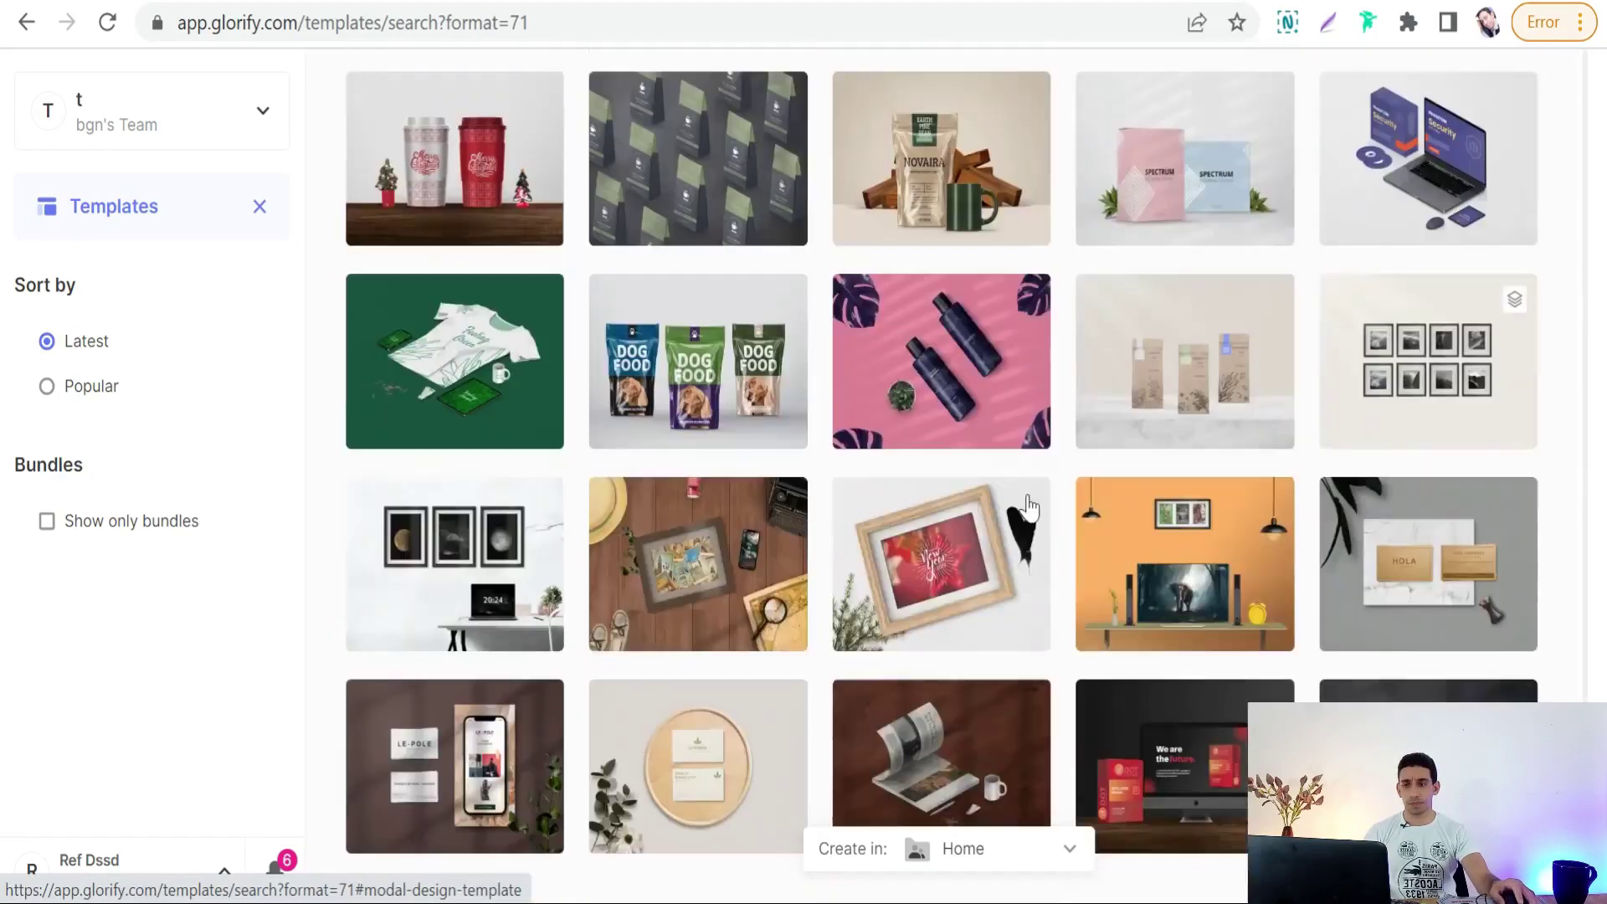
pyautogui.scroll(-1, 962, 444)
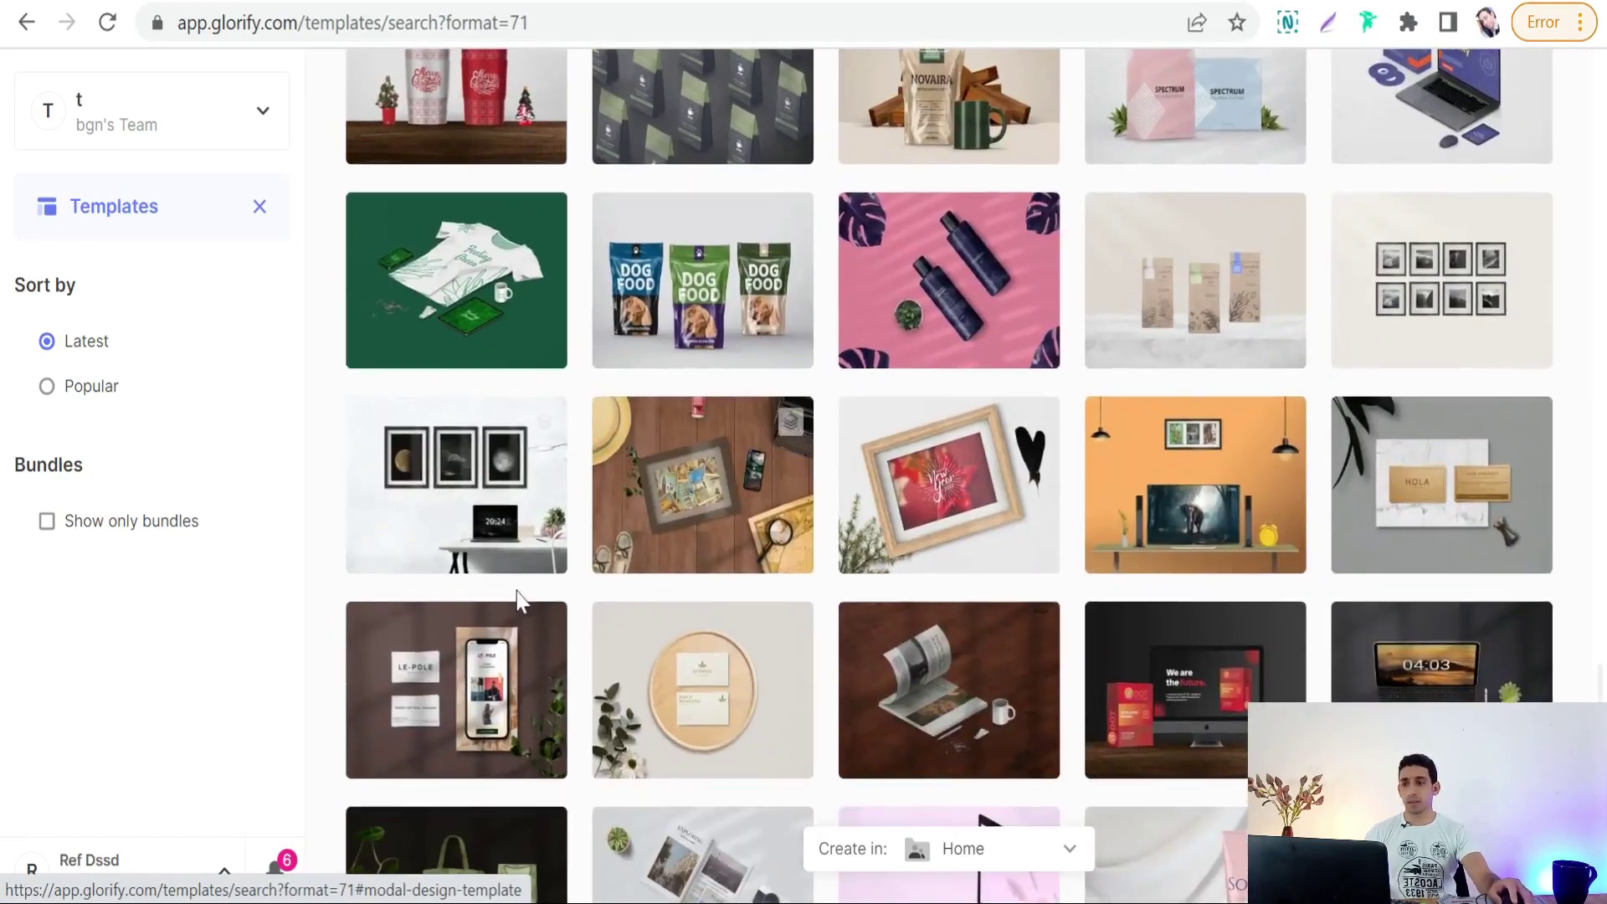
pyautogui.scroll(-3, 408, 285)
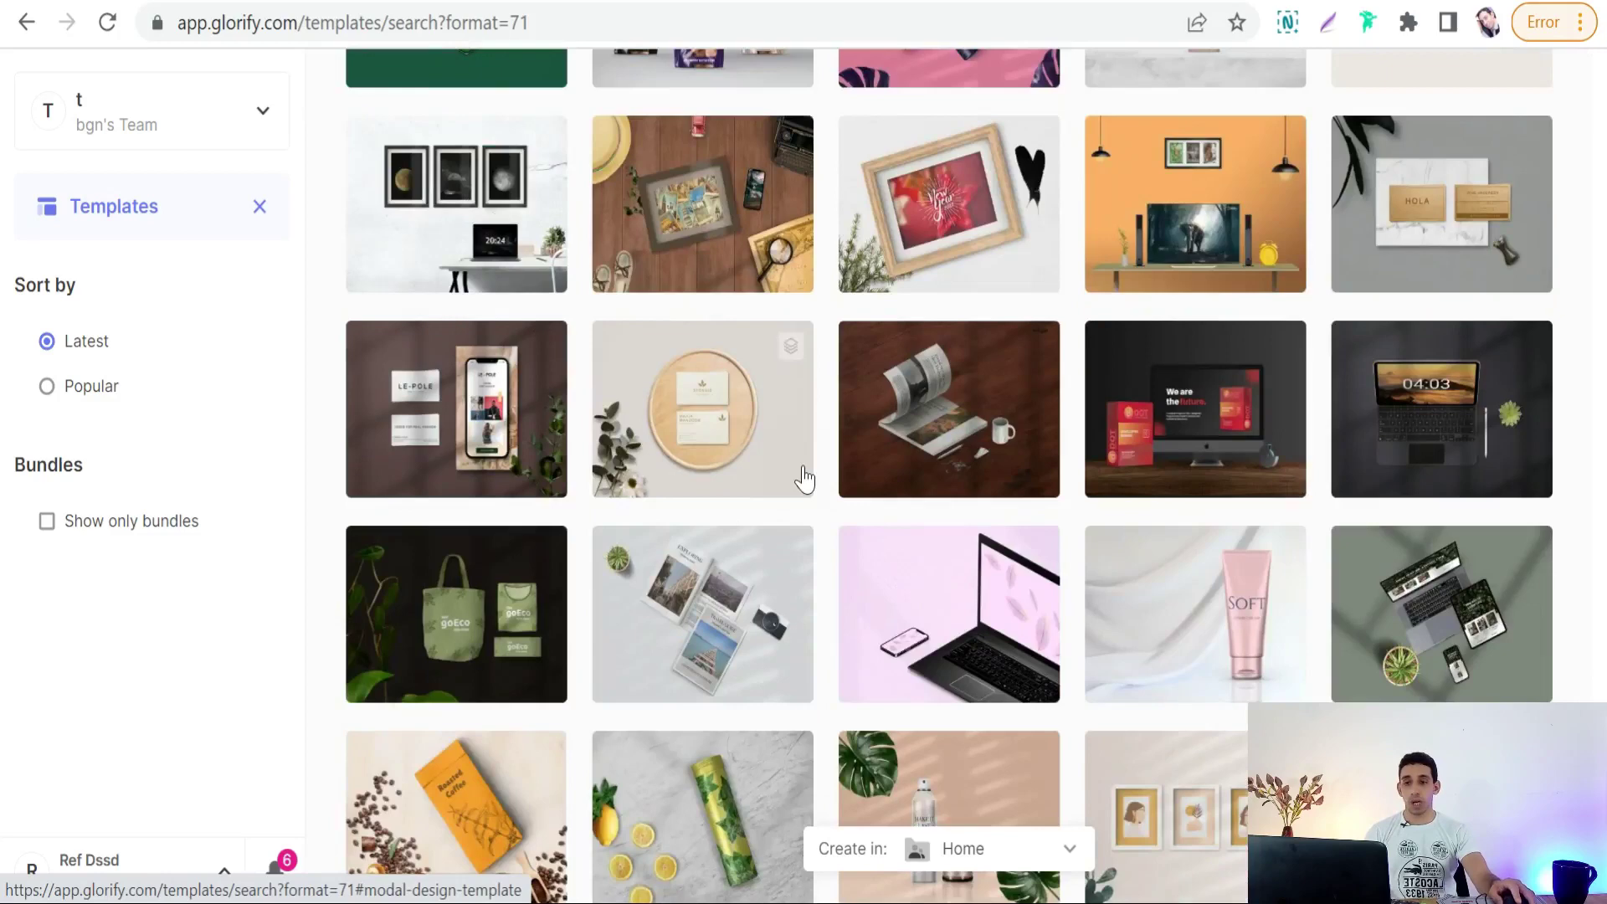
pyautogui.scroll(-5, 807, 482)
pyautogui.scroll(-3, 870, 440)
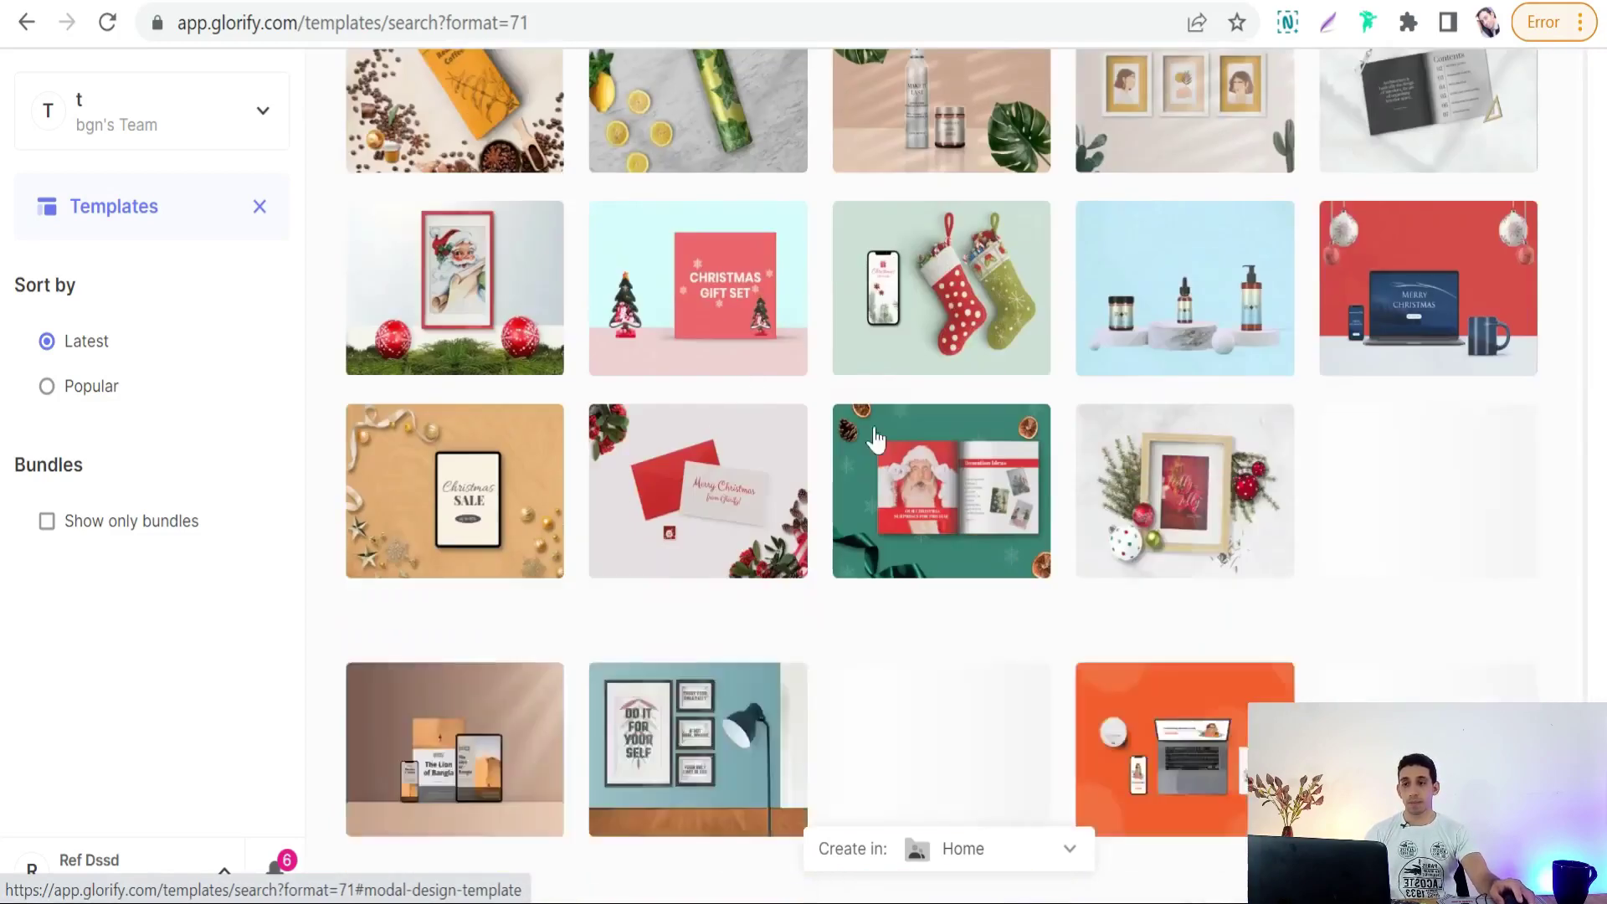
pyautogui.scroll(-5, 876, 442)
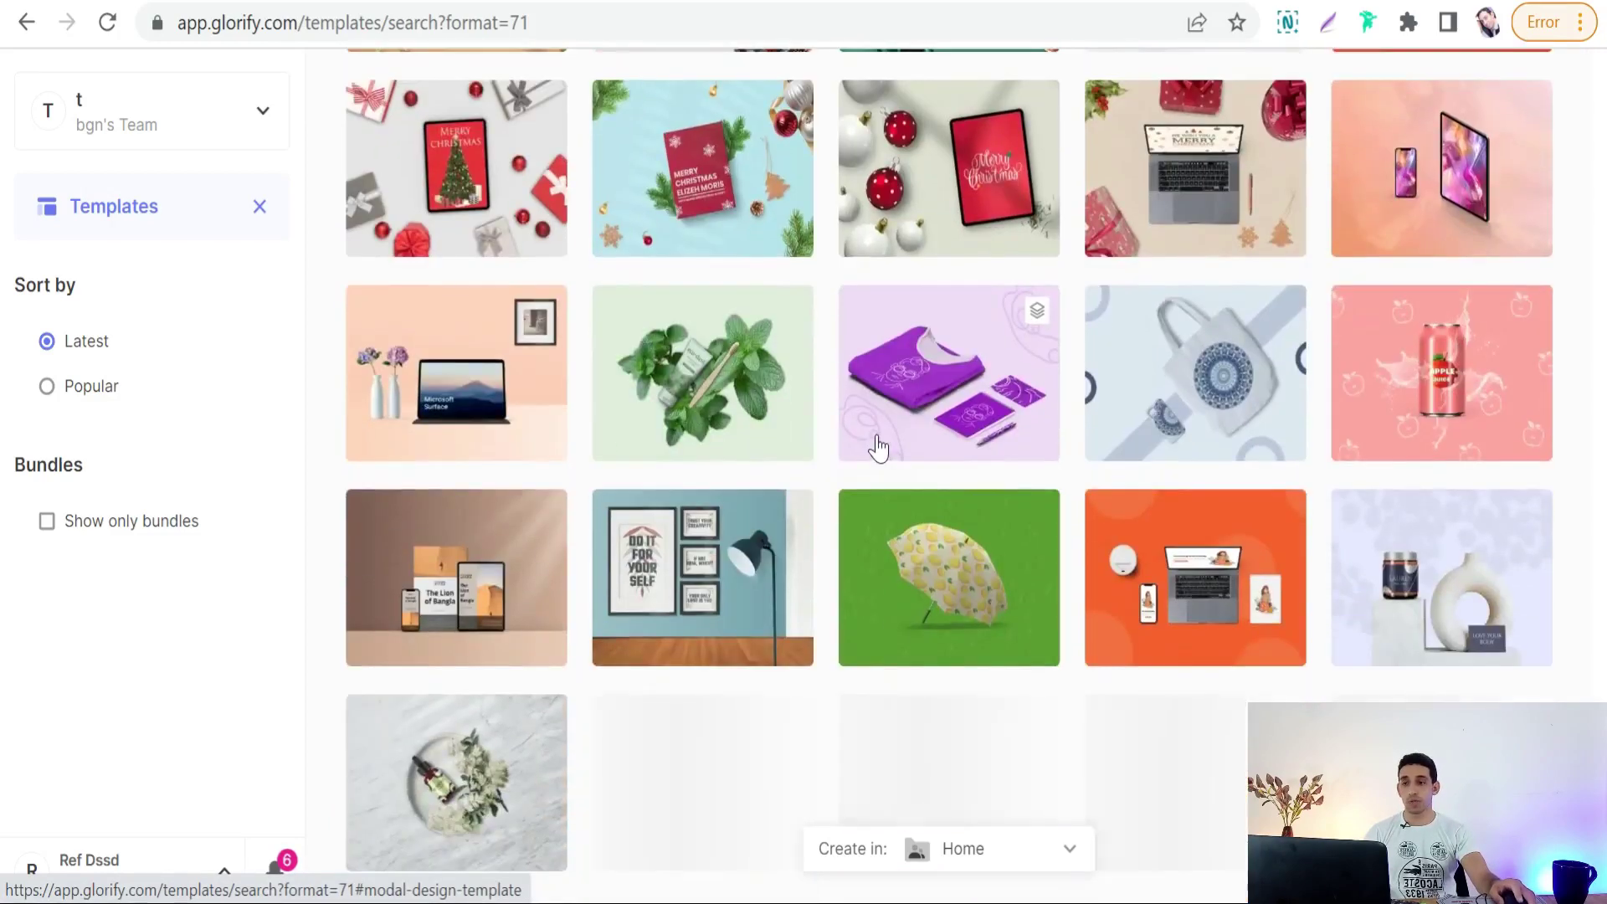
pyautogui.scroll(-6, 872, 445)
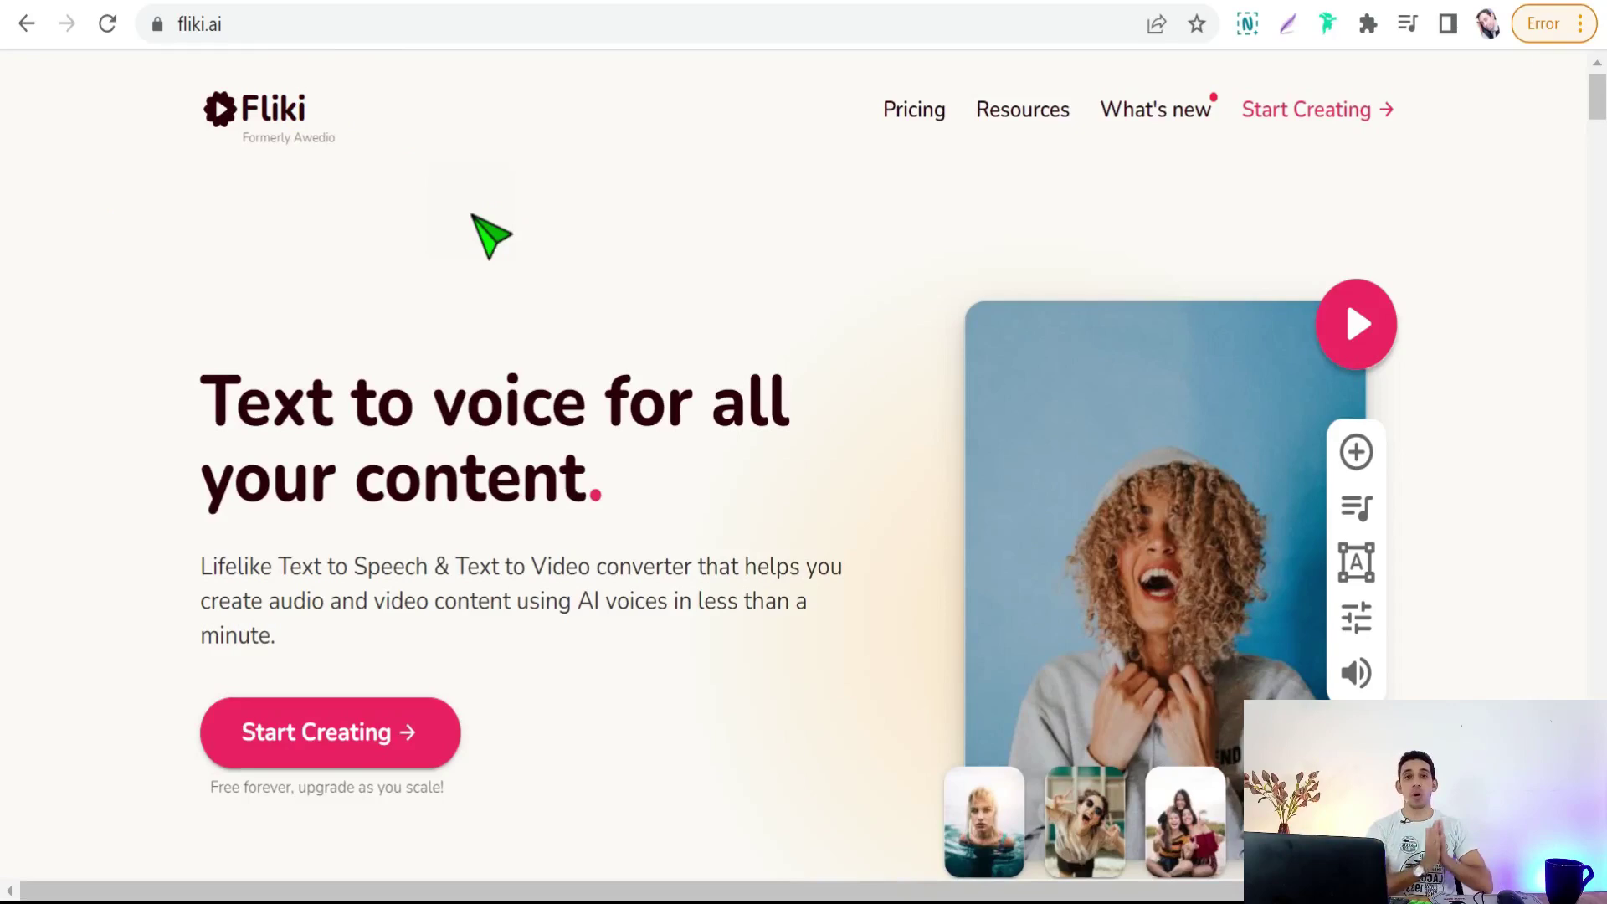
# Scroll down the fliki.ai homepage to the example videos
pyautogui.scroll(-12, 344, 388)
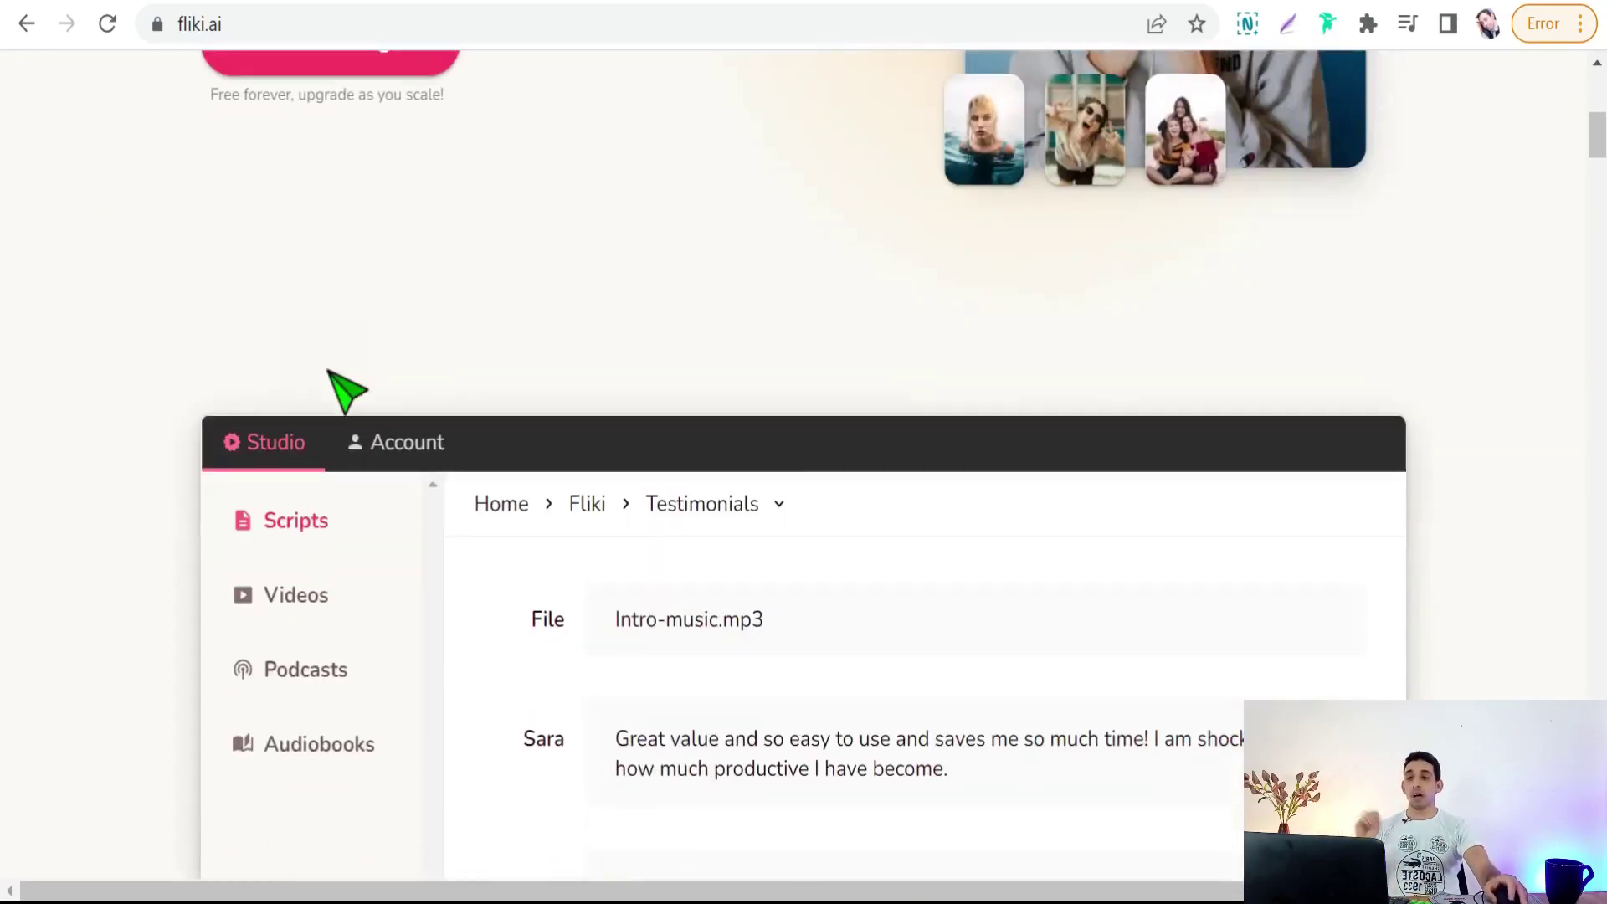
pyautogui.scroll(-10, 437, 430)
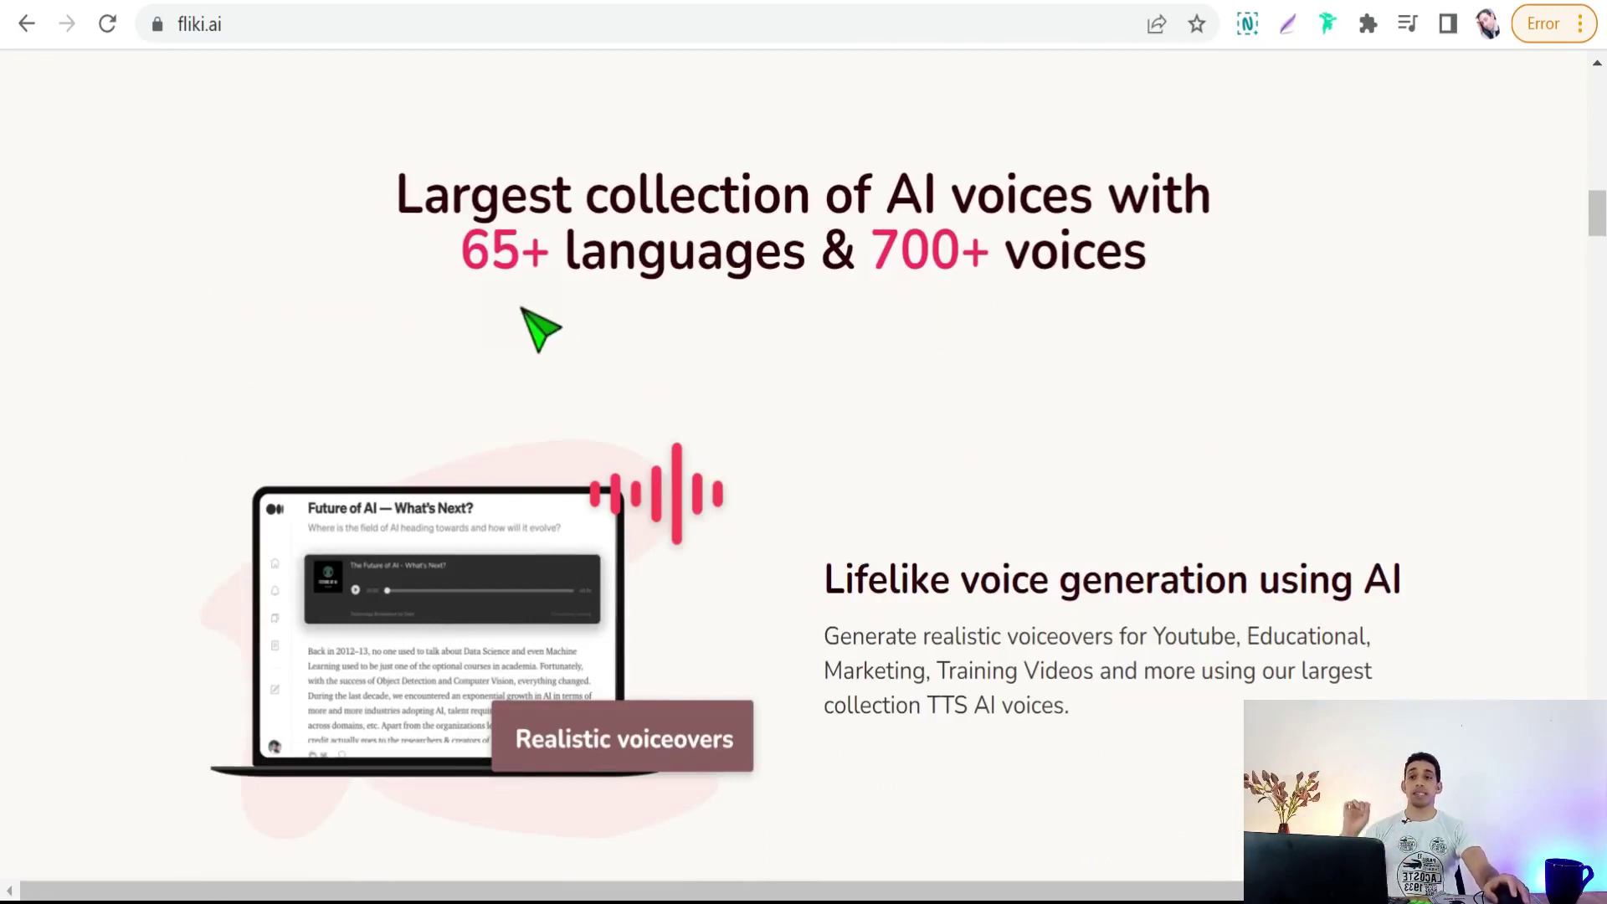
pyautogui.scroll(-5, 522, 310)
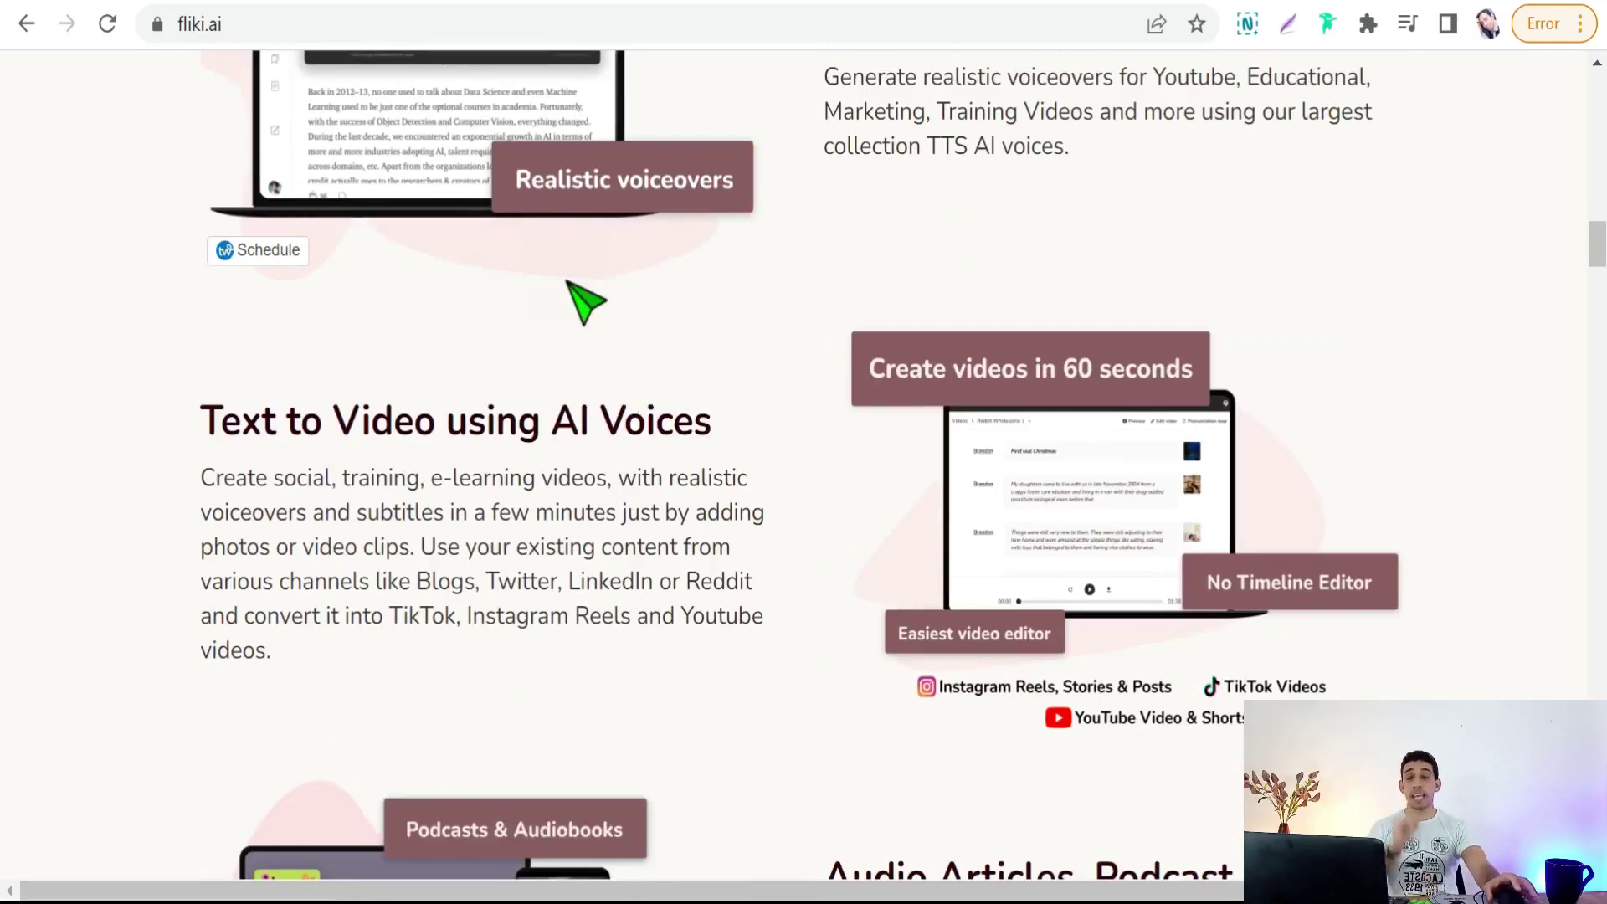
pyautogui.scroll(-15, 545, 388)
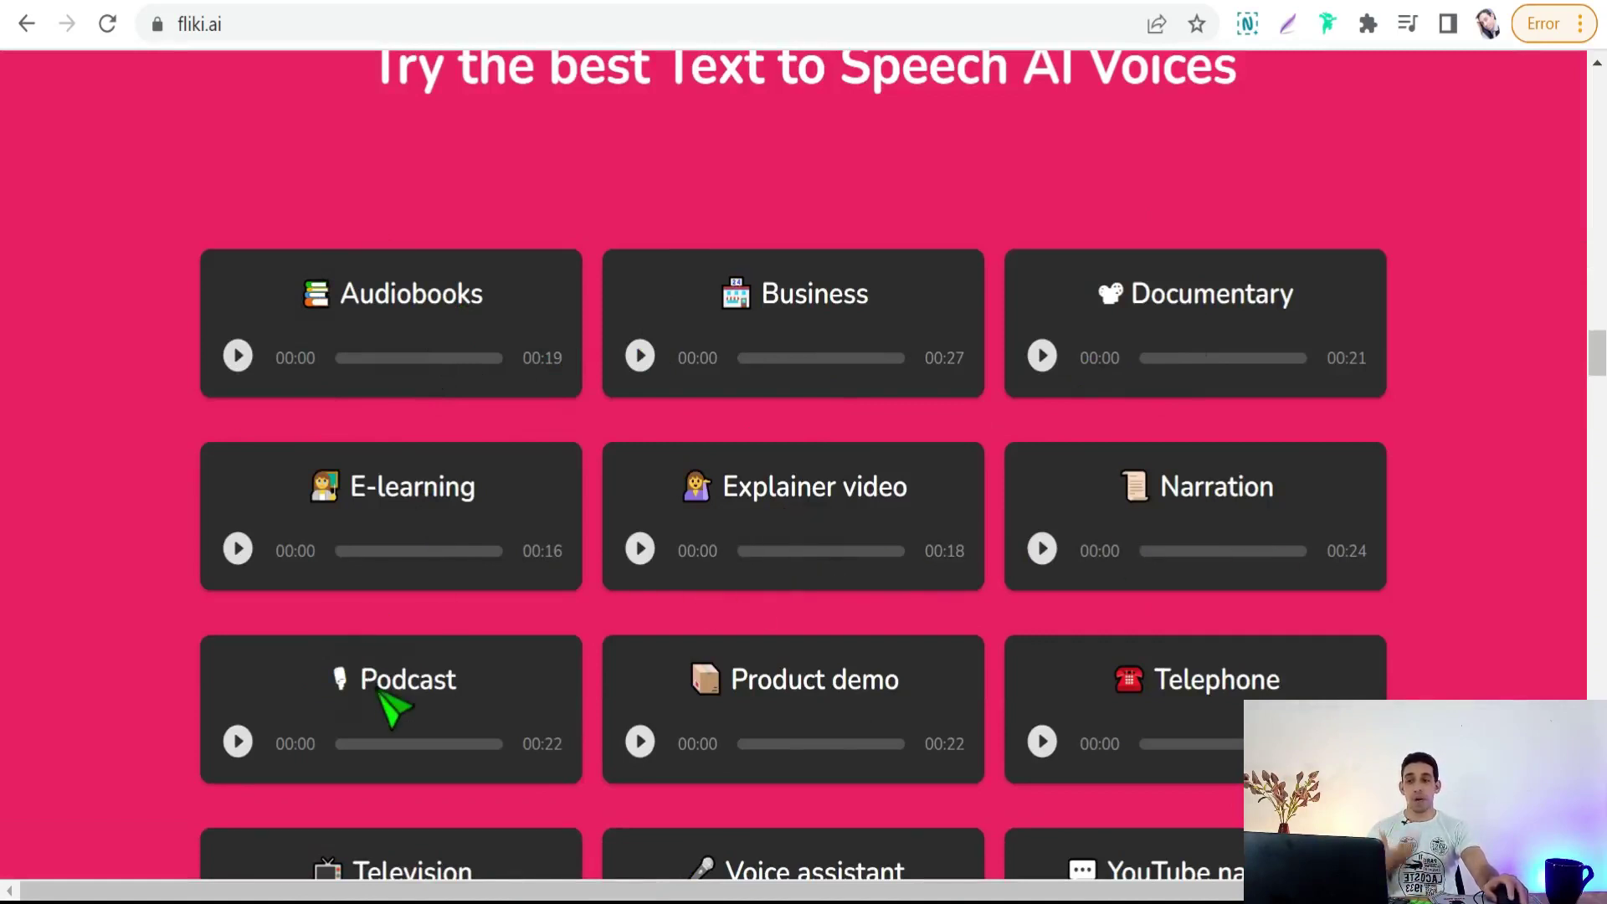
pyautogui.scroll(-3, 1033, 735)
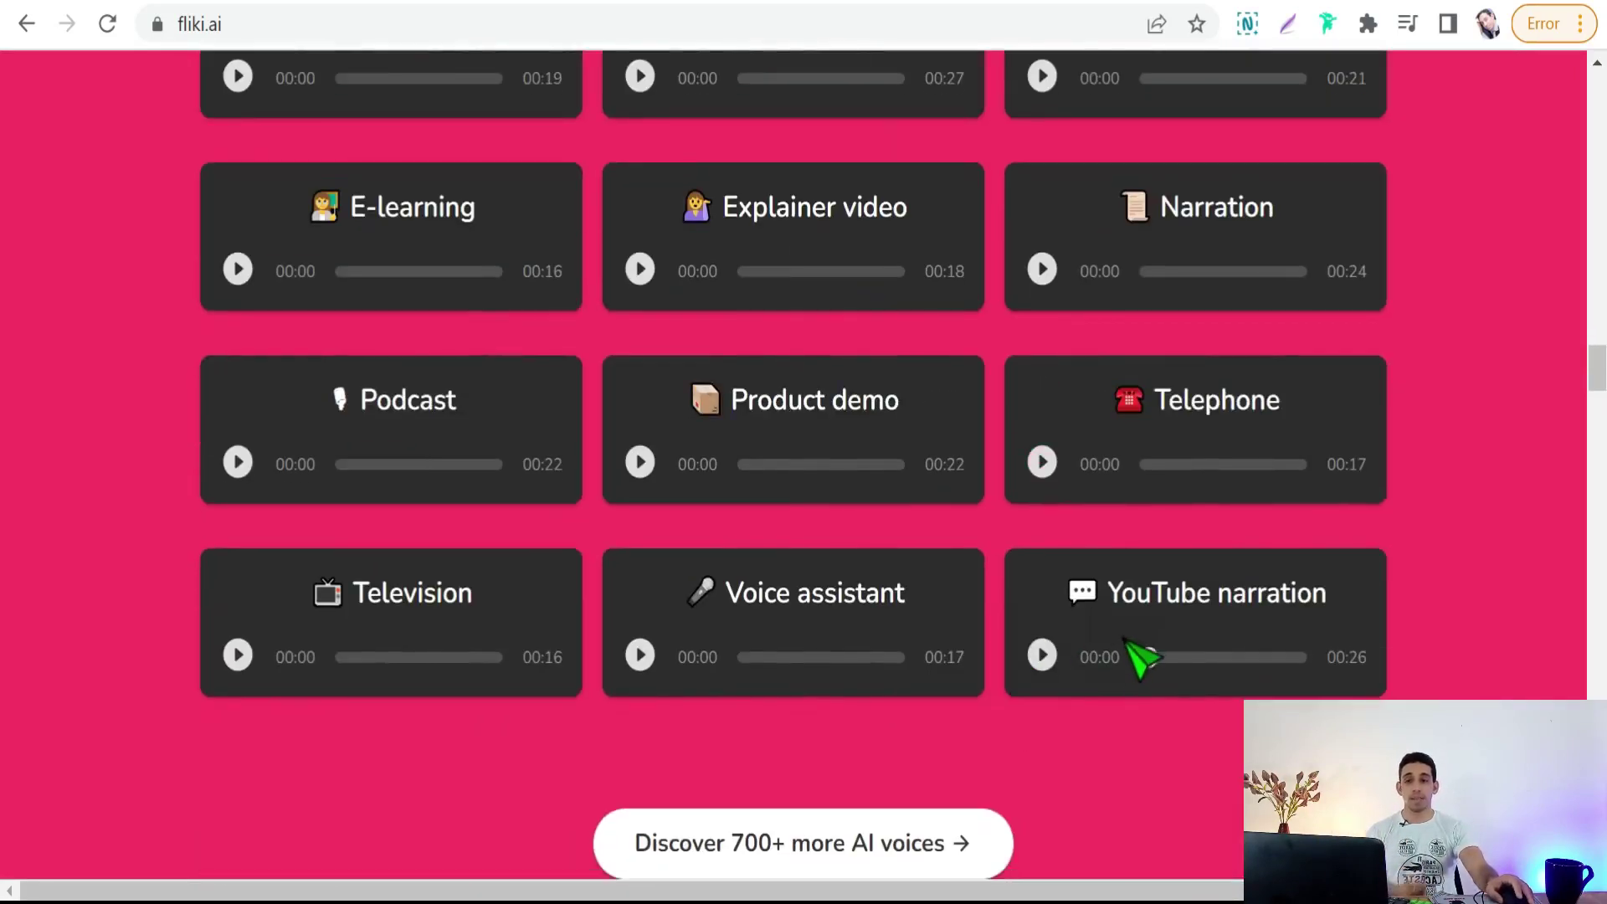
pyautogui.scroll(-15, 638, 645)
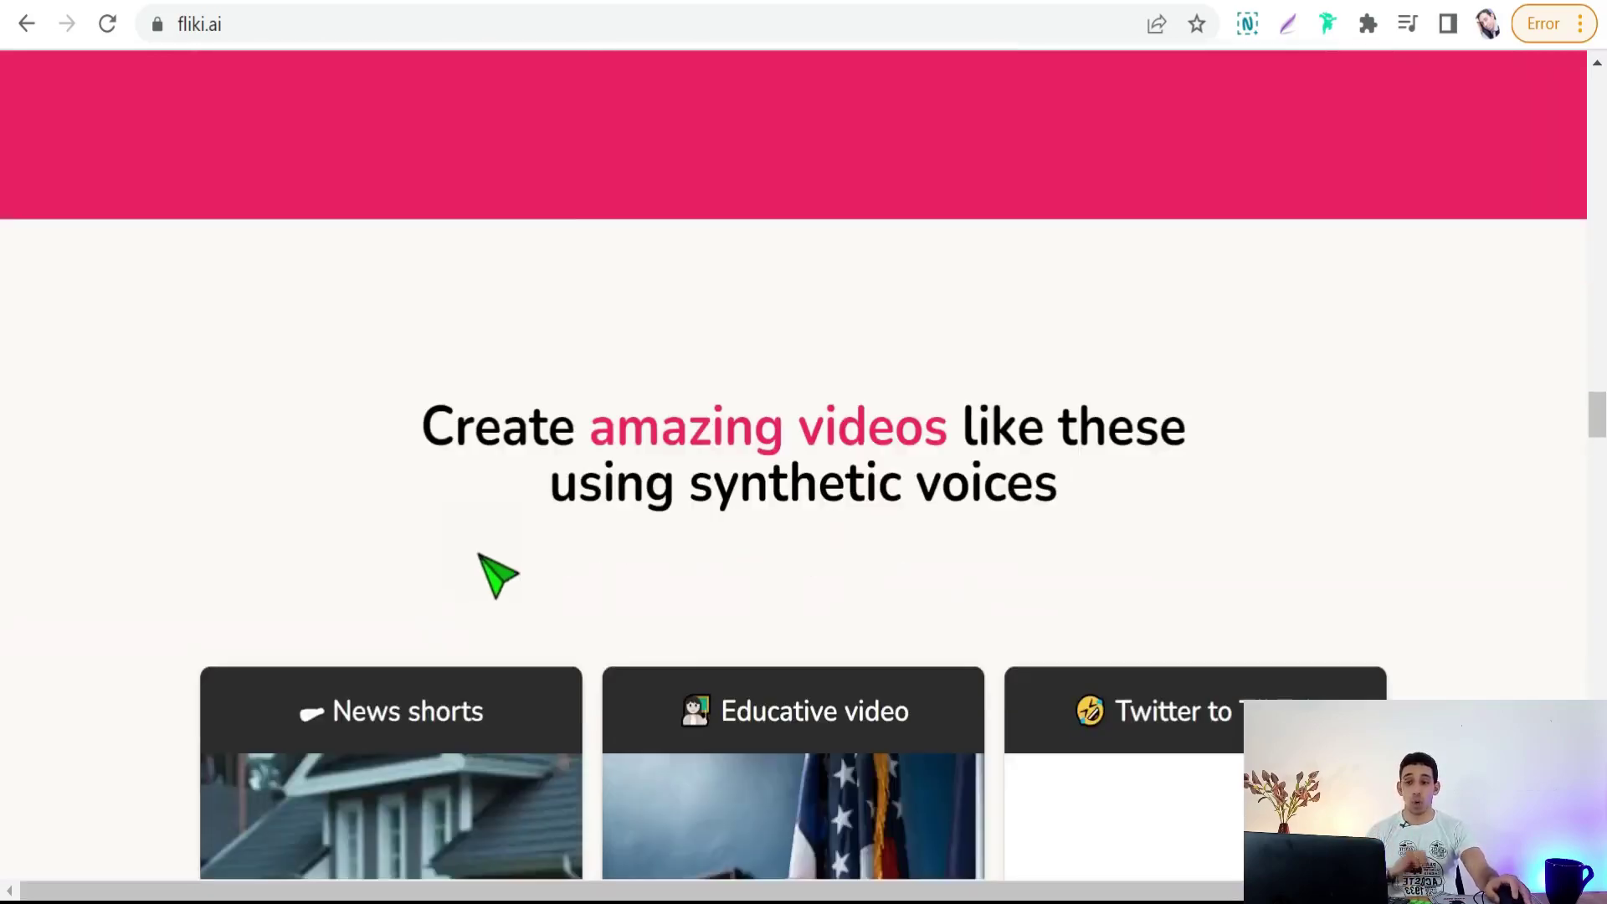
pyautogui.scroll(-13, 453, 569)
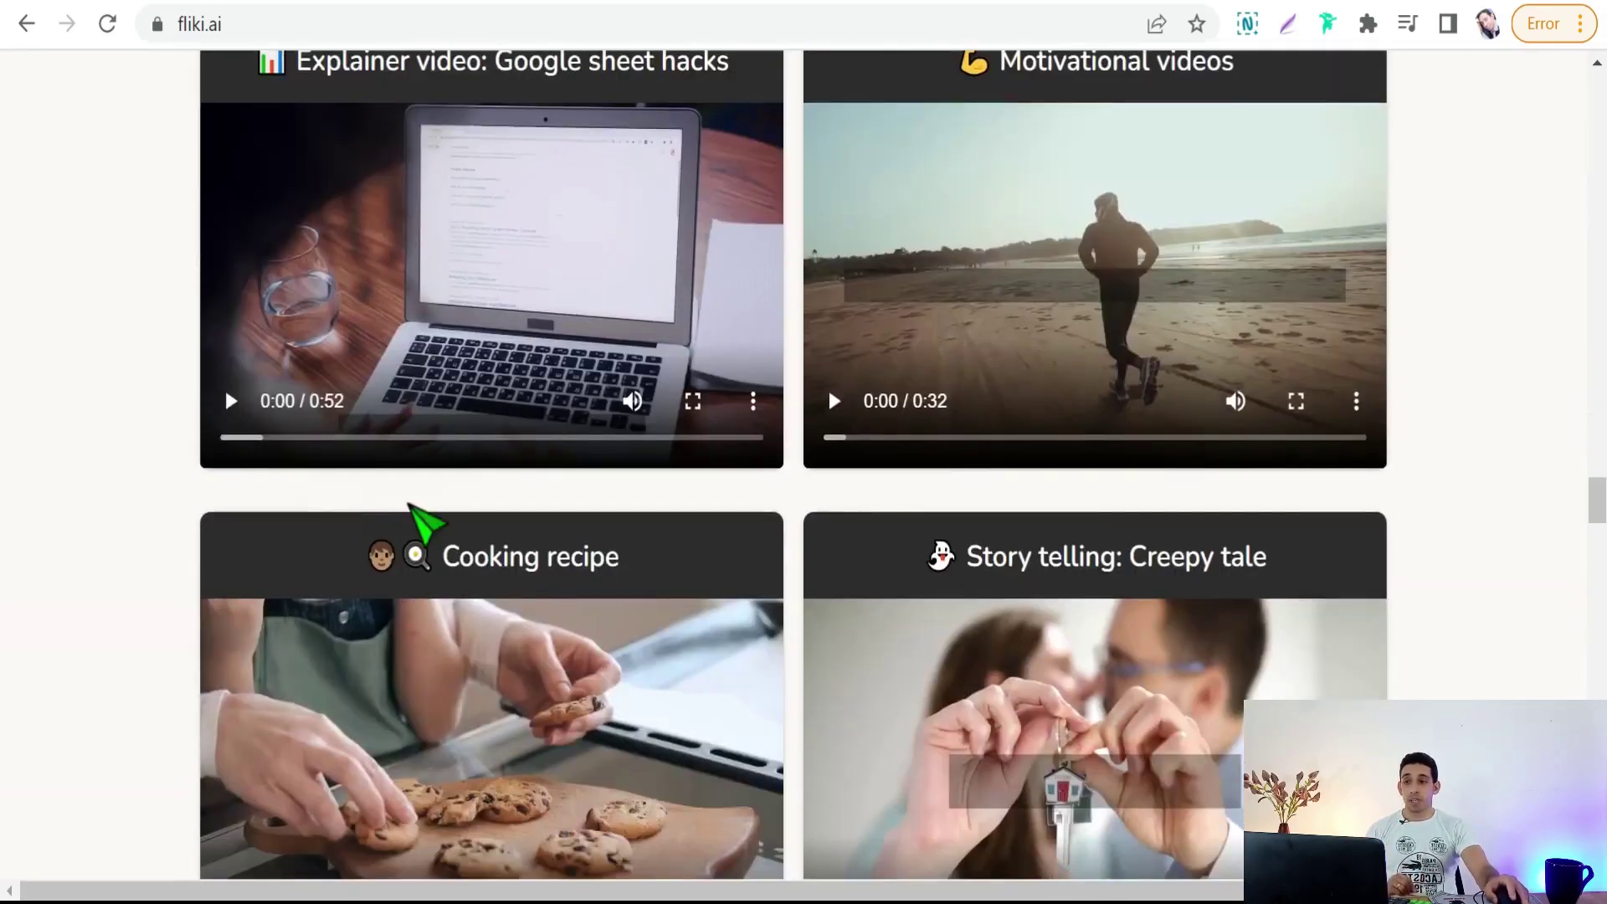
pyautogui.scroll(-3, 556, 489)
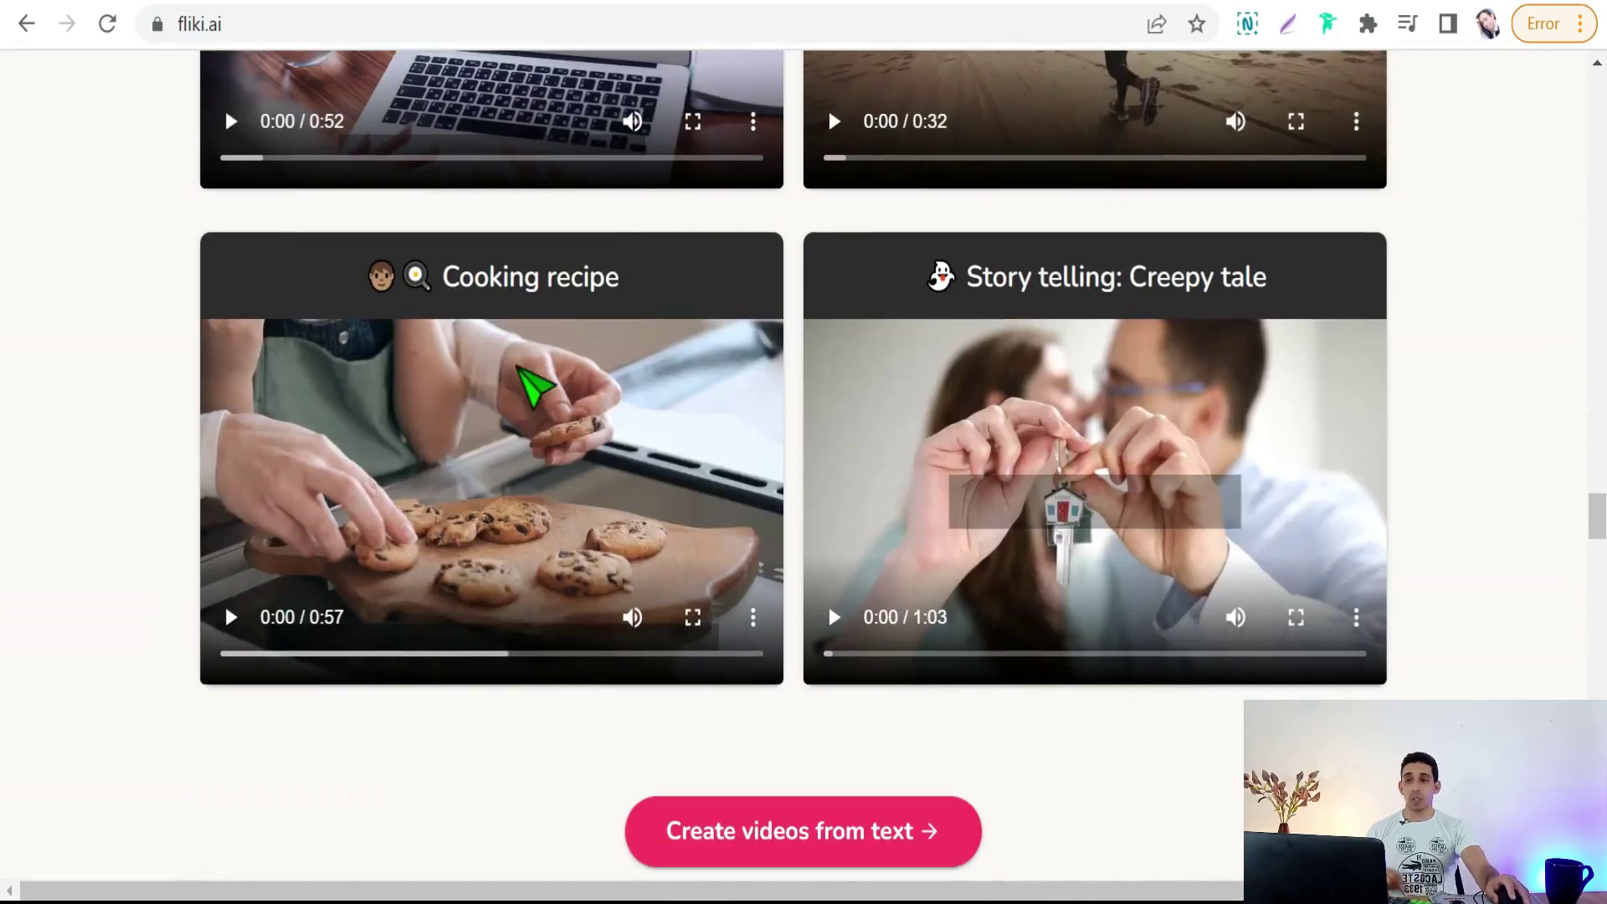
# Play the Cooking recipe example video
pyautogui.click(232, 620)
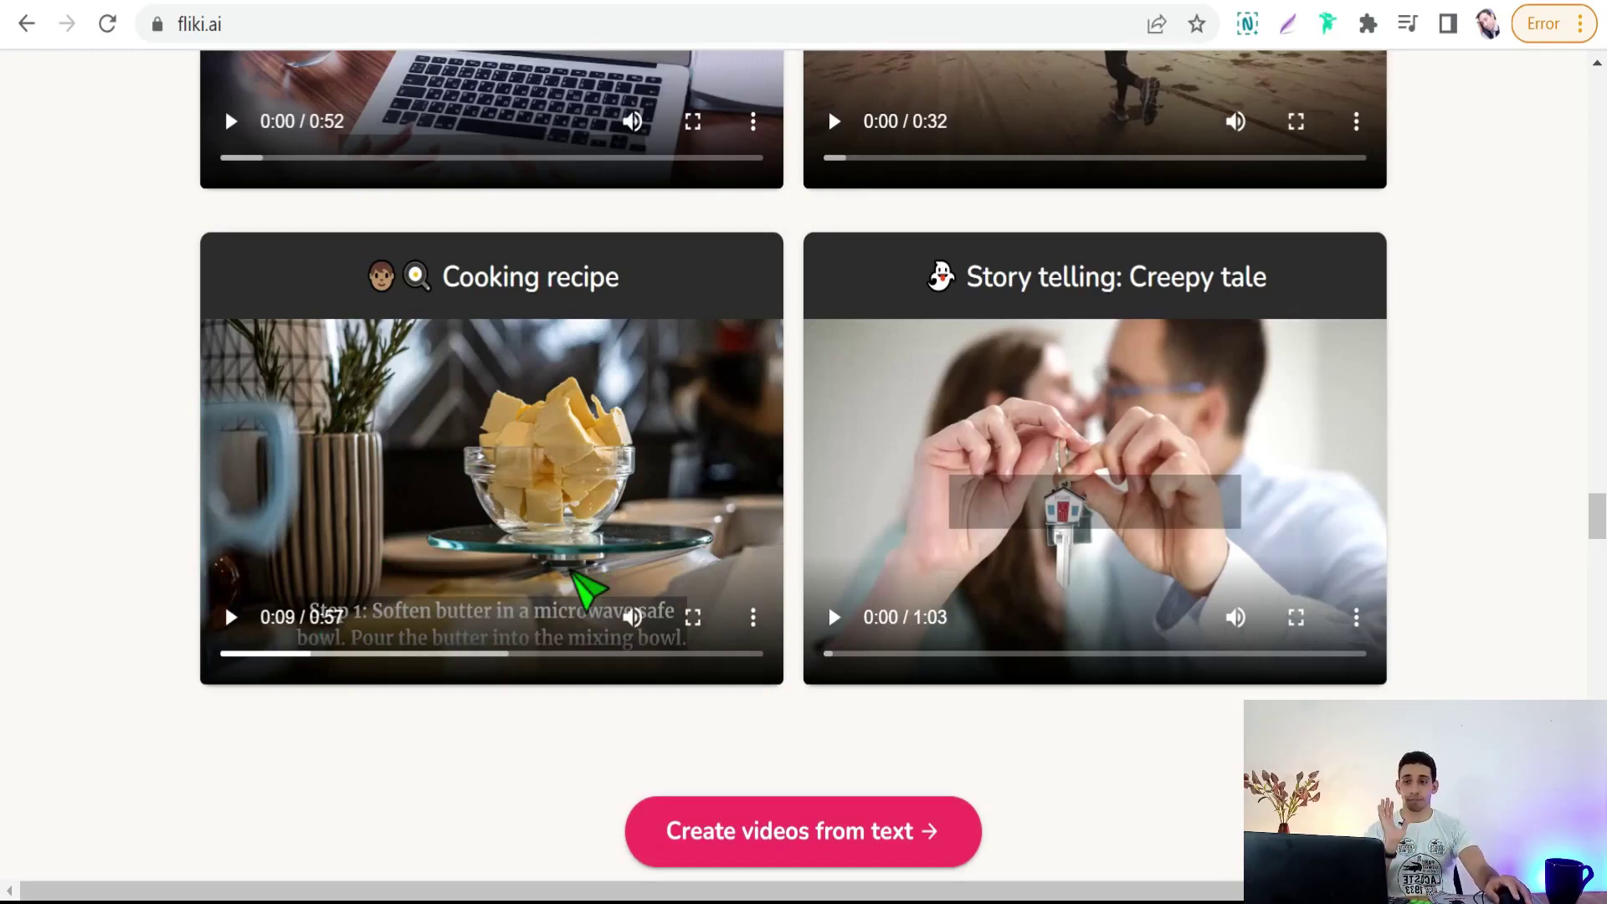
pyautogui.scroll(-5, 567, 581)
pyautogui.scroll(3, 502, 581)
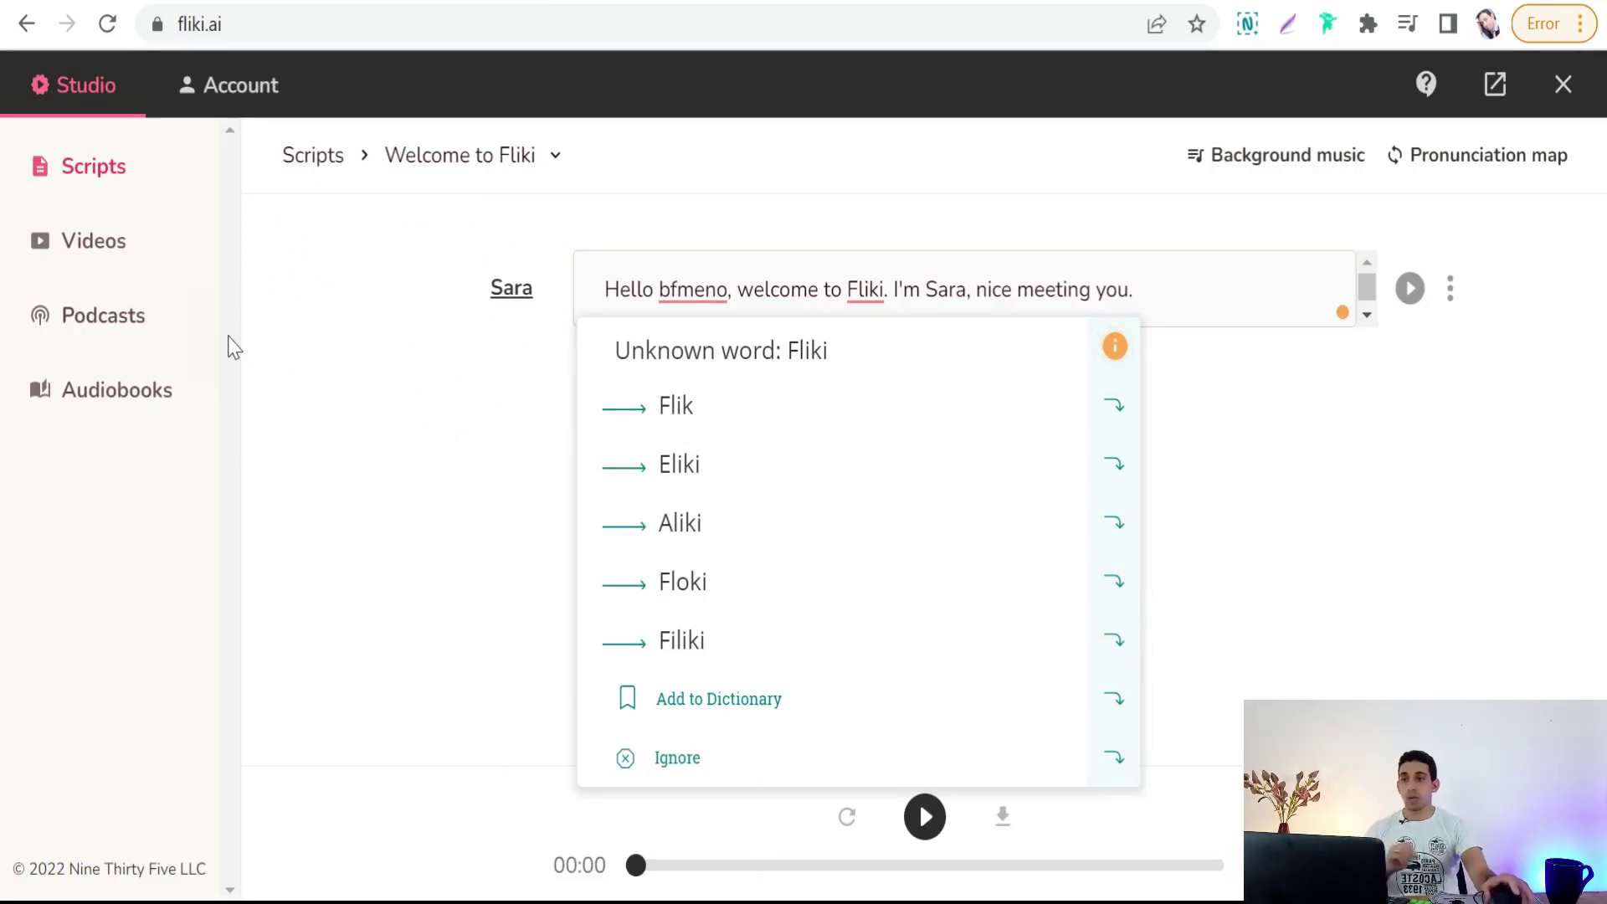
# Start a new video titled 'gyhgth' with the Landscape size
pyautogui.click(97, 249)
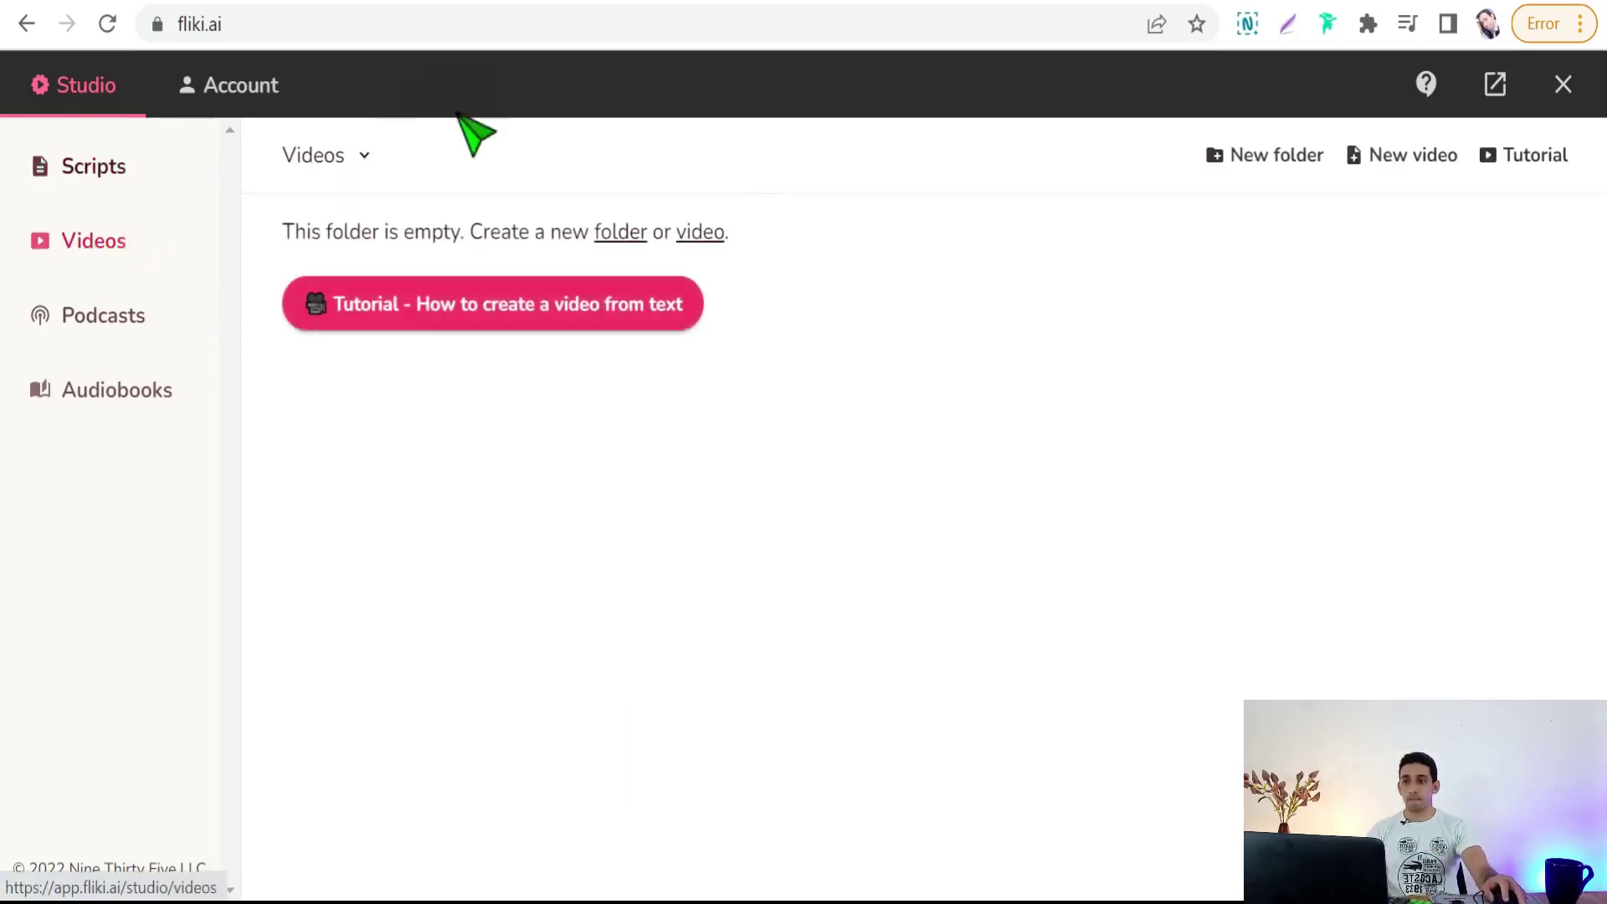
pyautogui.click(692, 243)
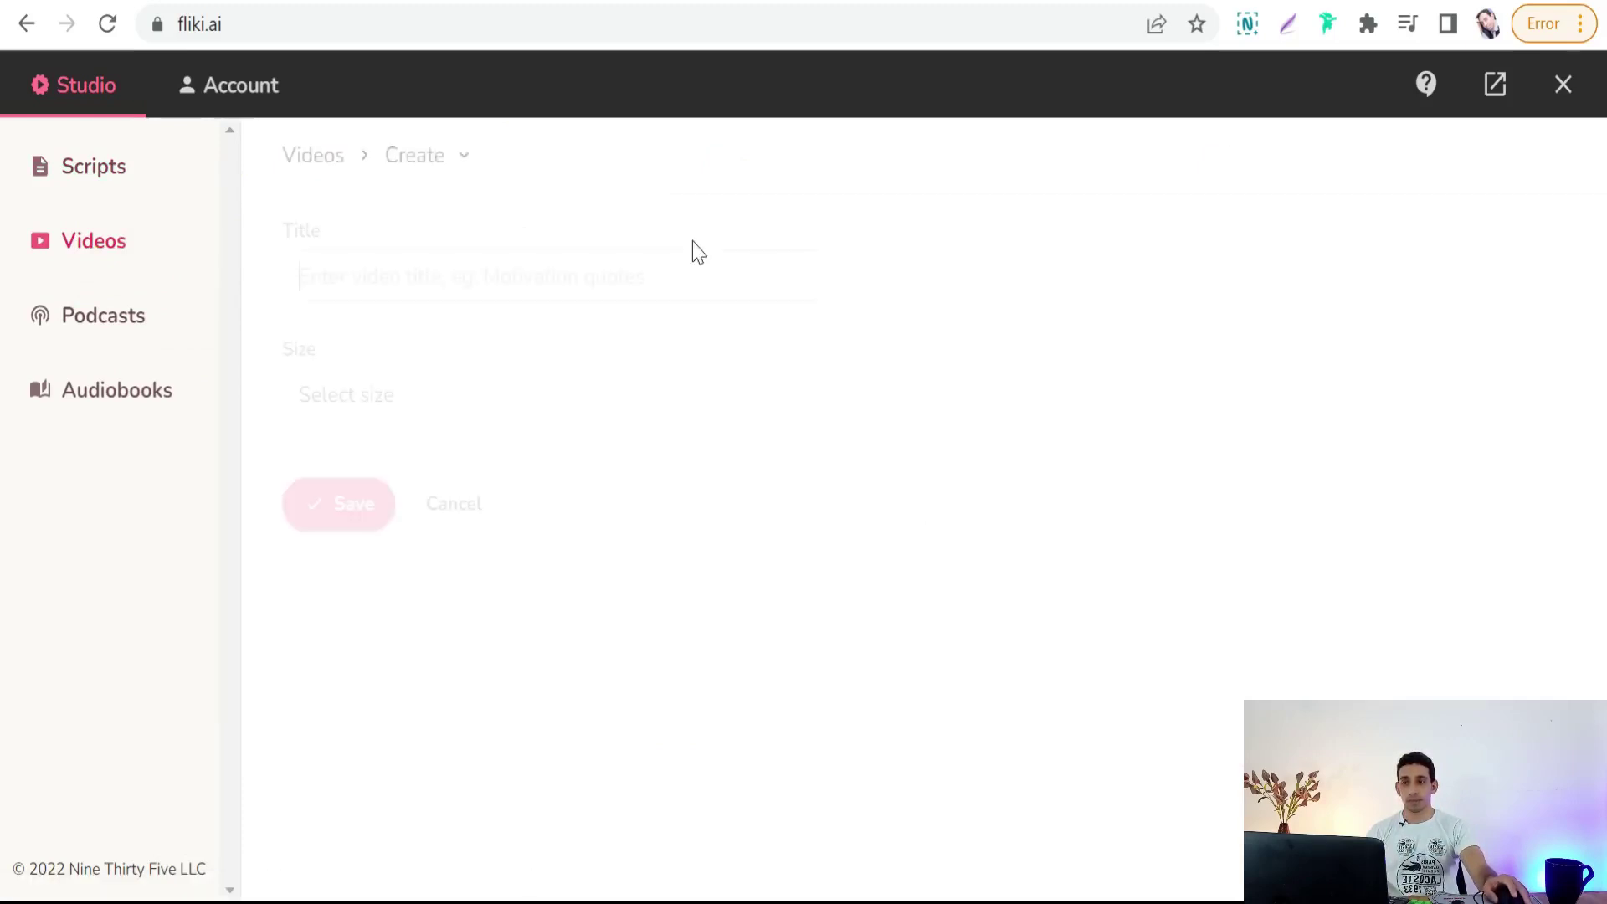
pyautogui.write('g')
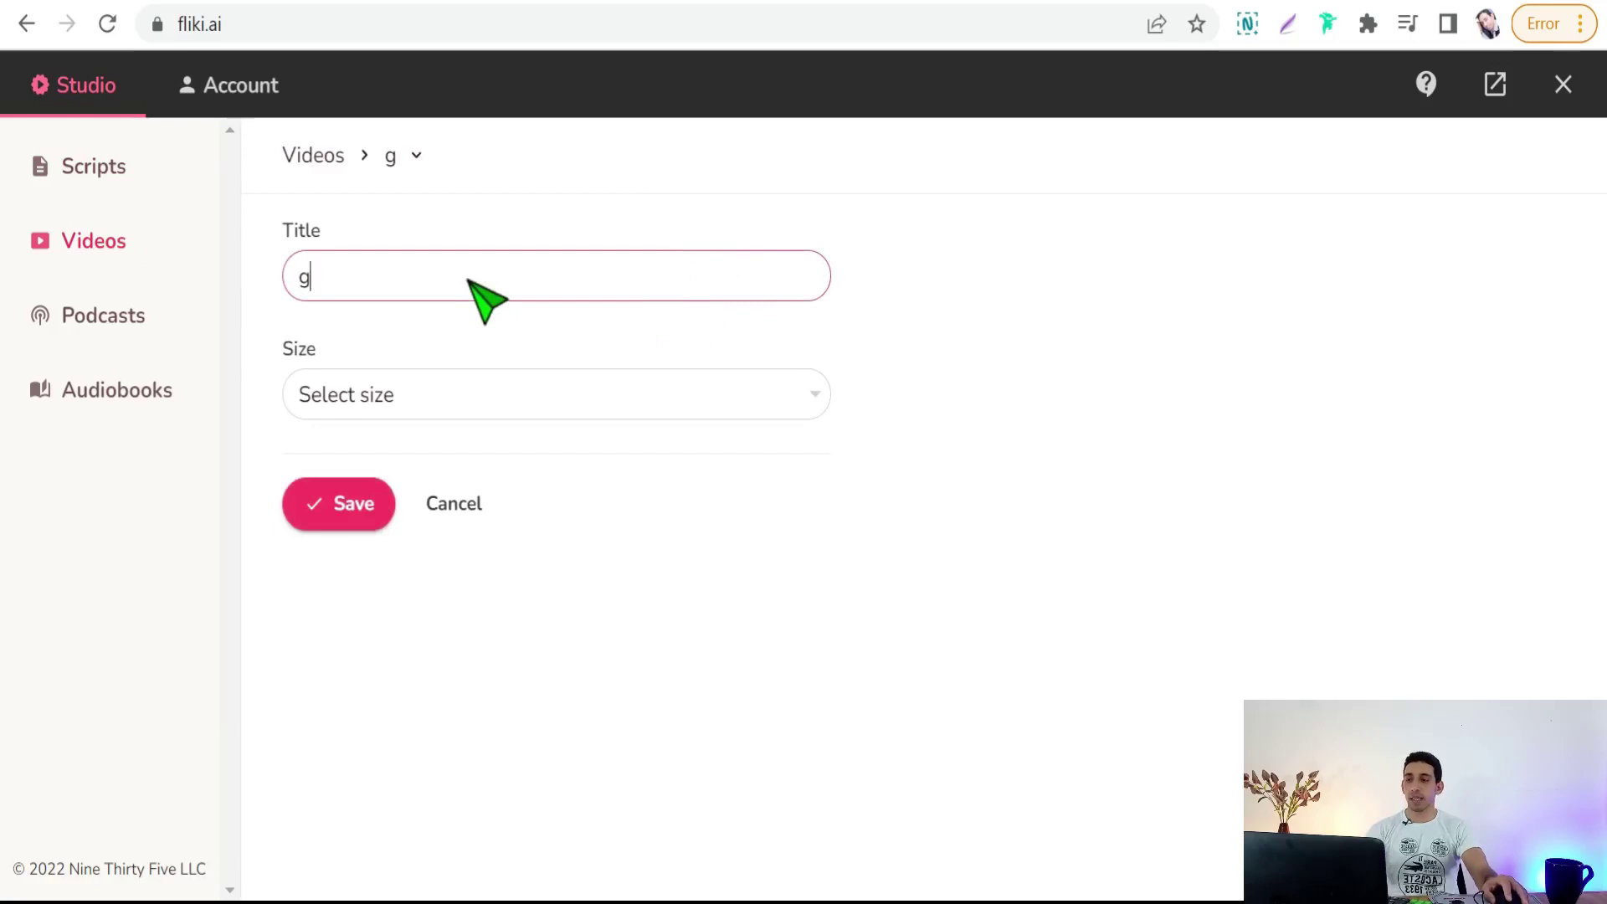
pyautogui.write('yhgth')
pyautogui.click(812, 399)
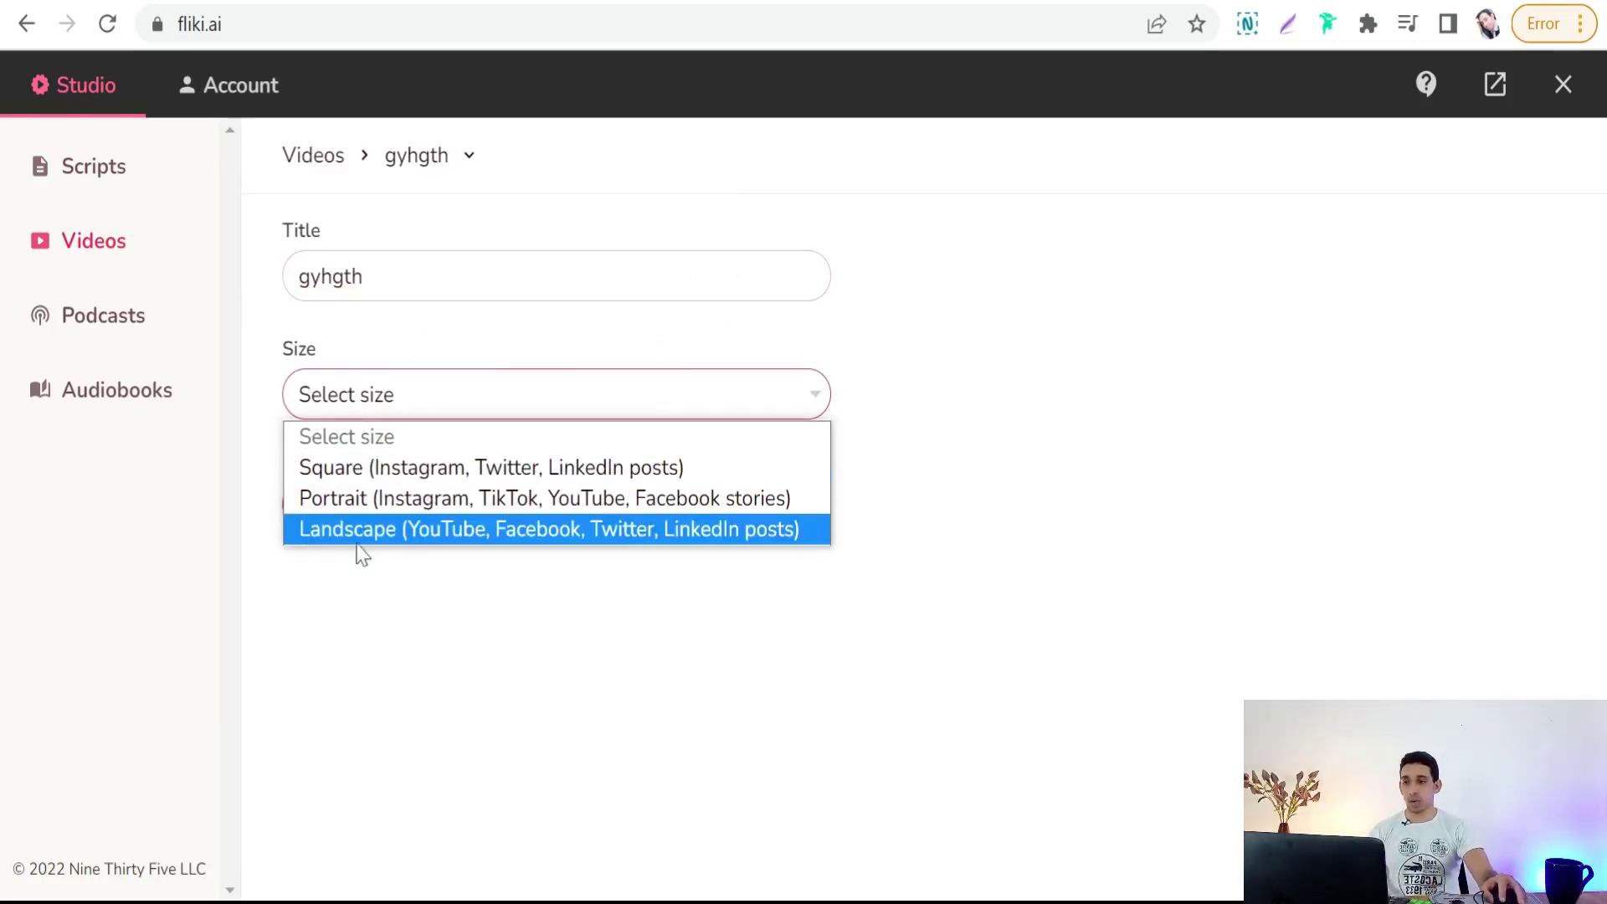
pyautogui.click(390, 536)
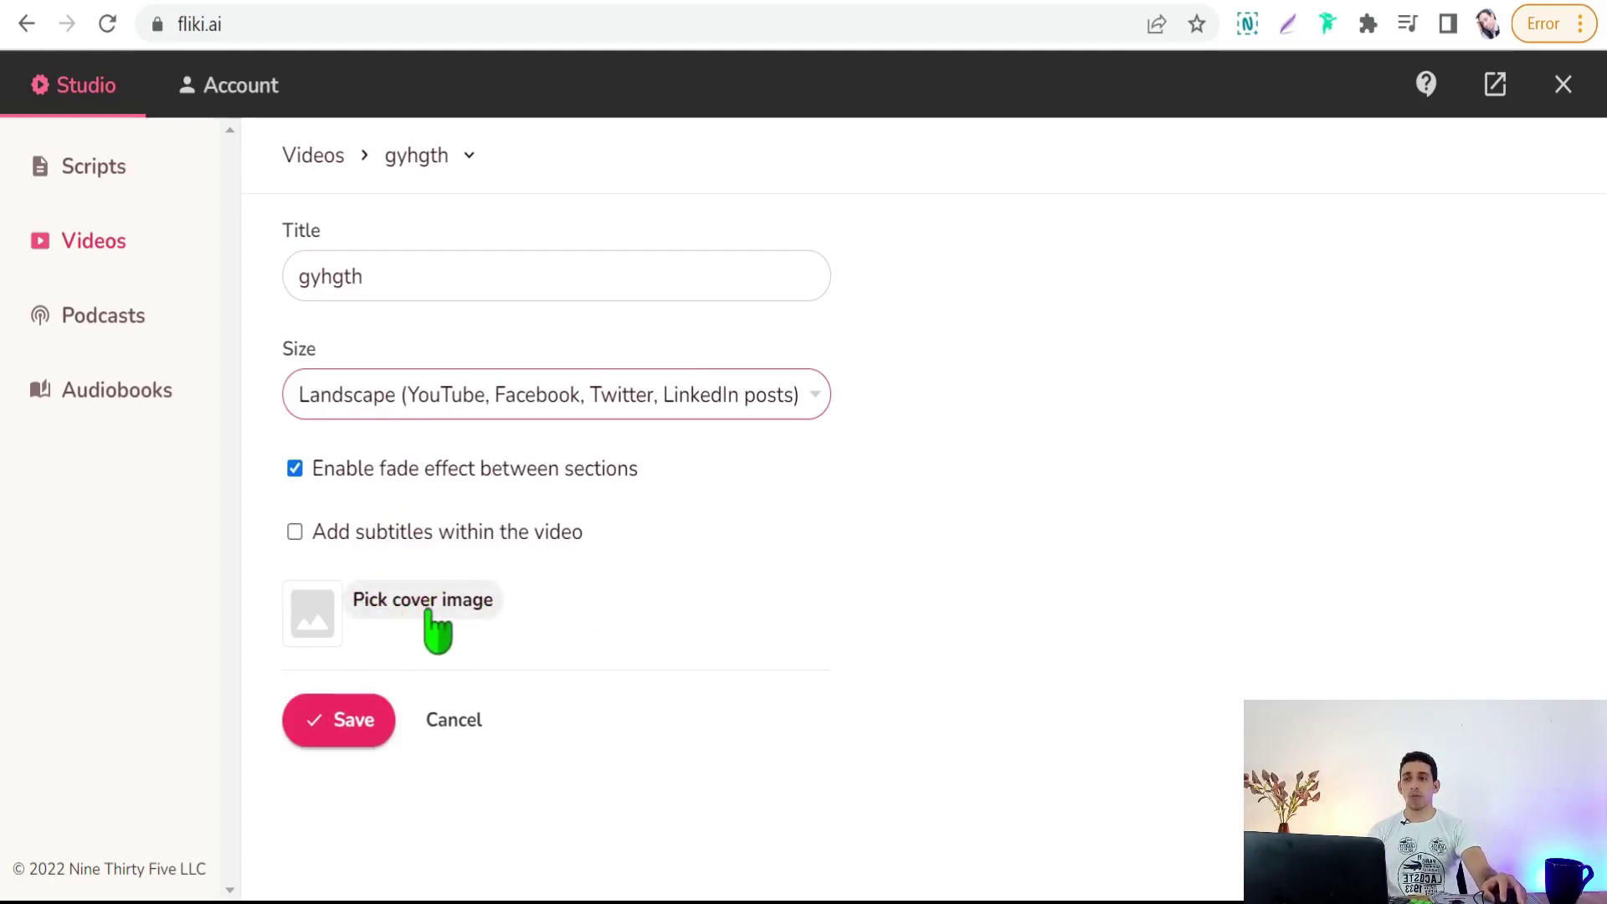
# Set the pink daisy stock photo as the cover image and save the project
pyautogui.click(365, 621)
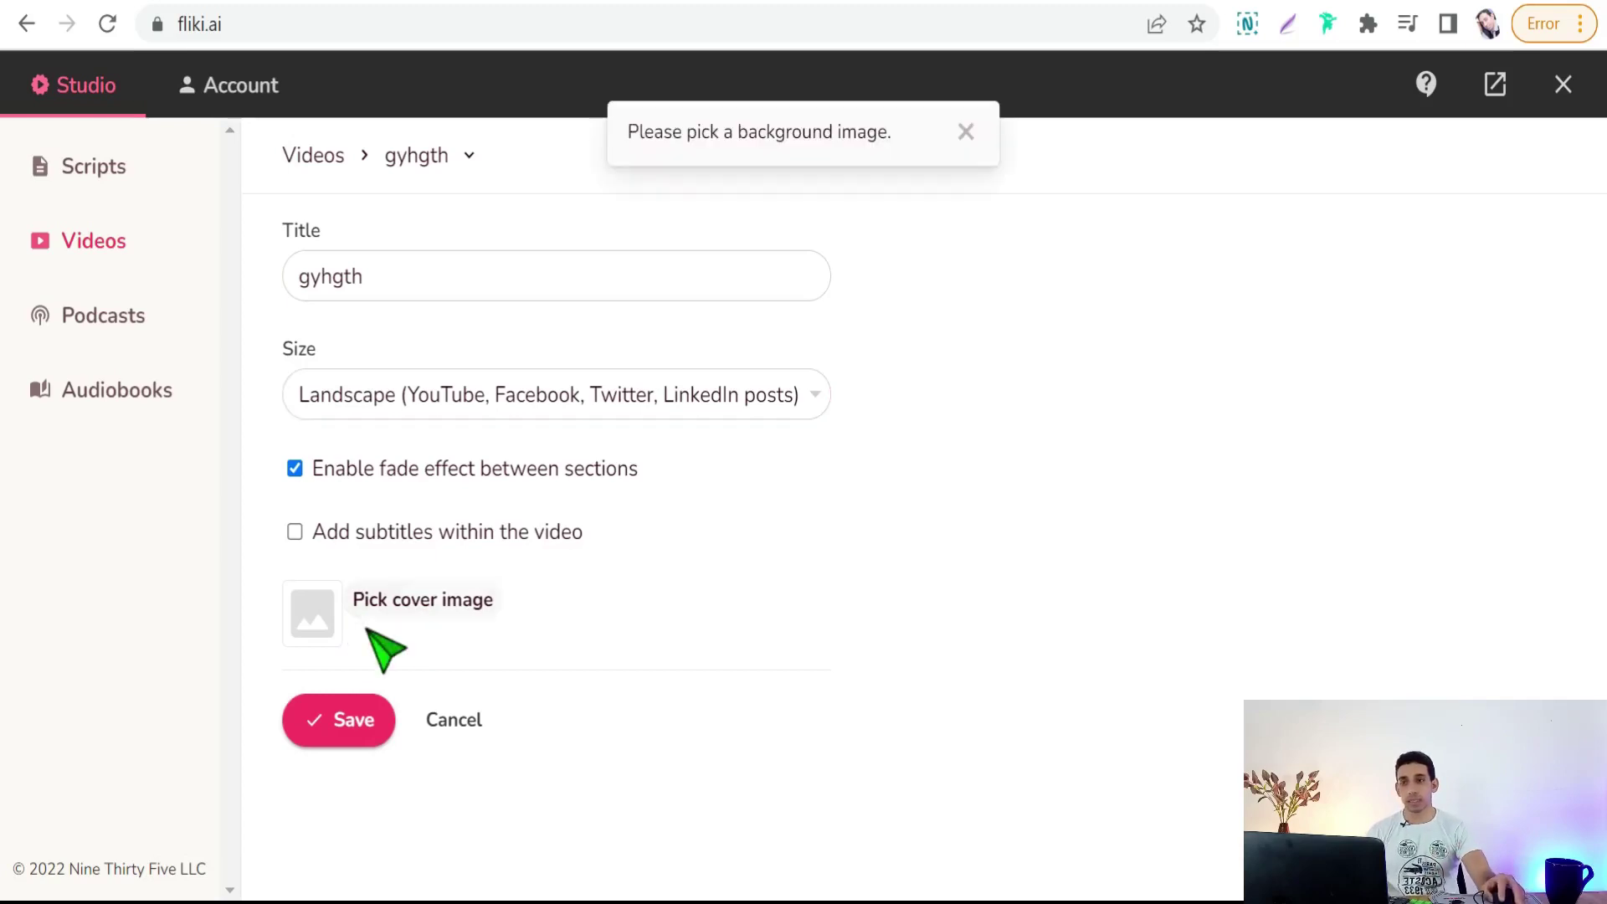
pyautogui.click(316, 634)
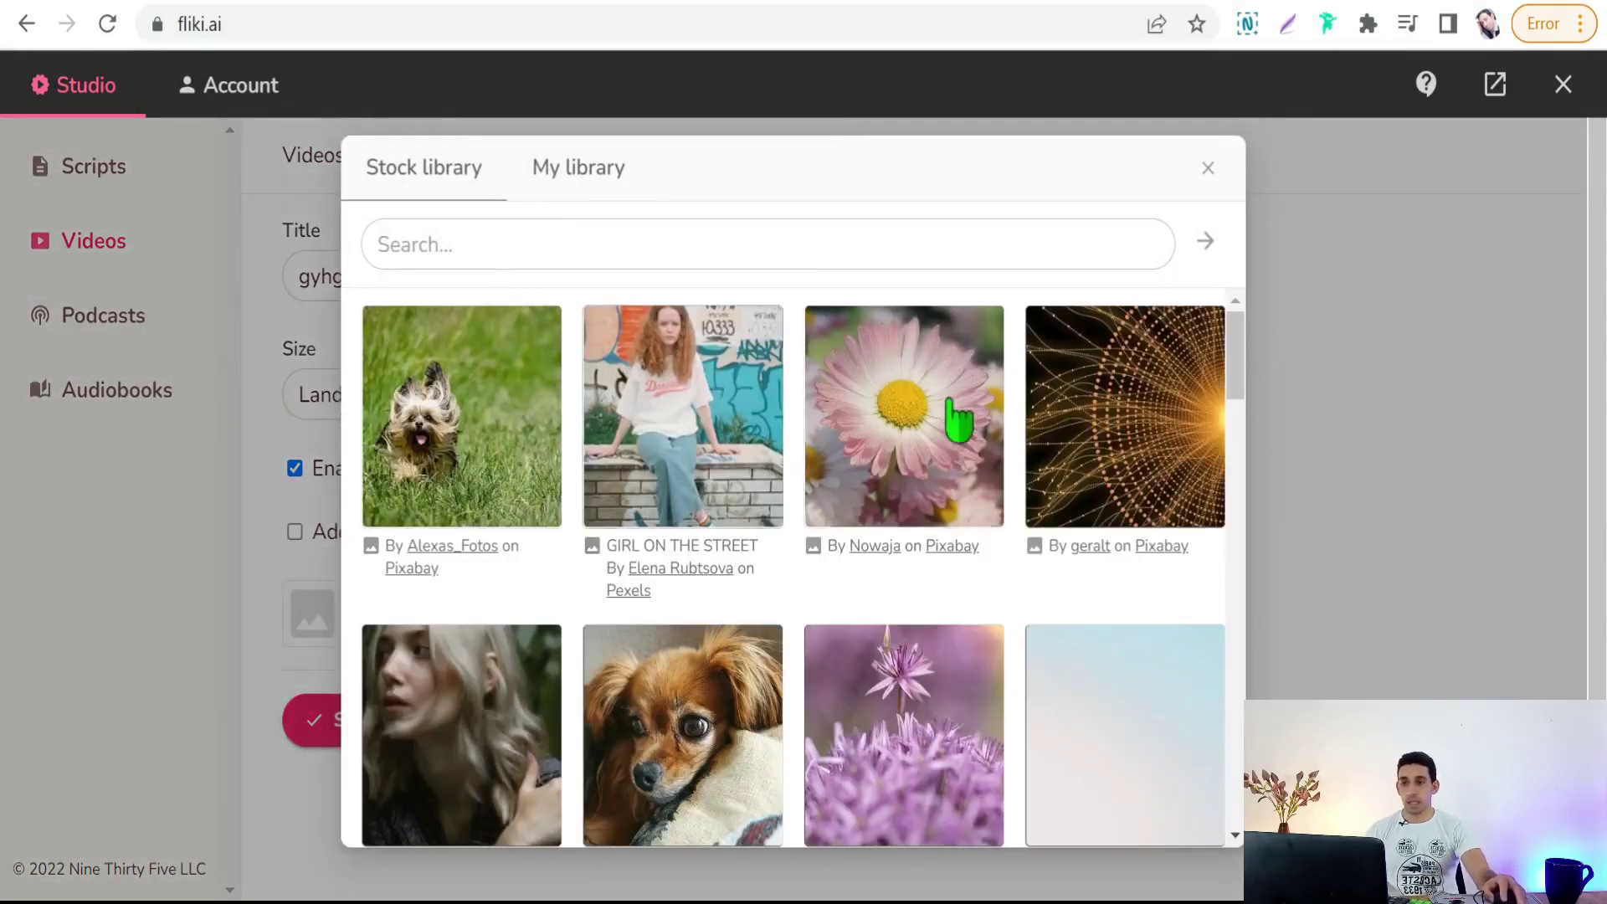
pyautogui.click(919, 421)
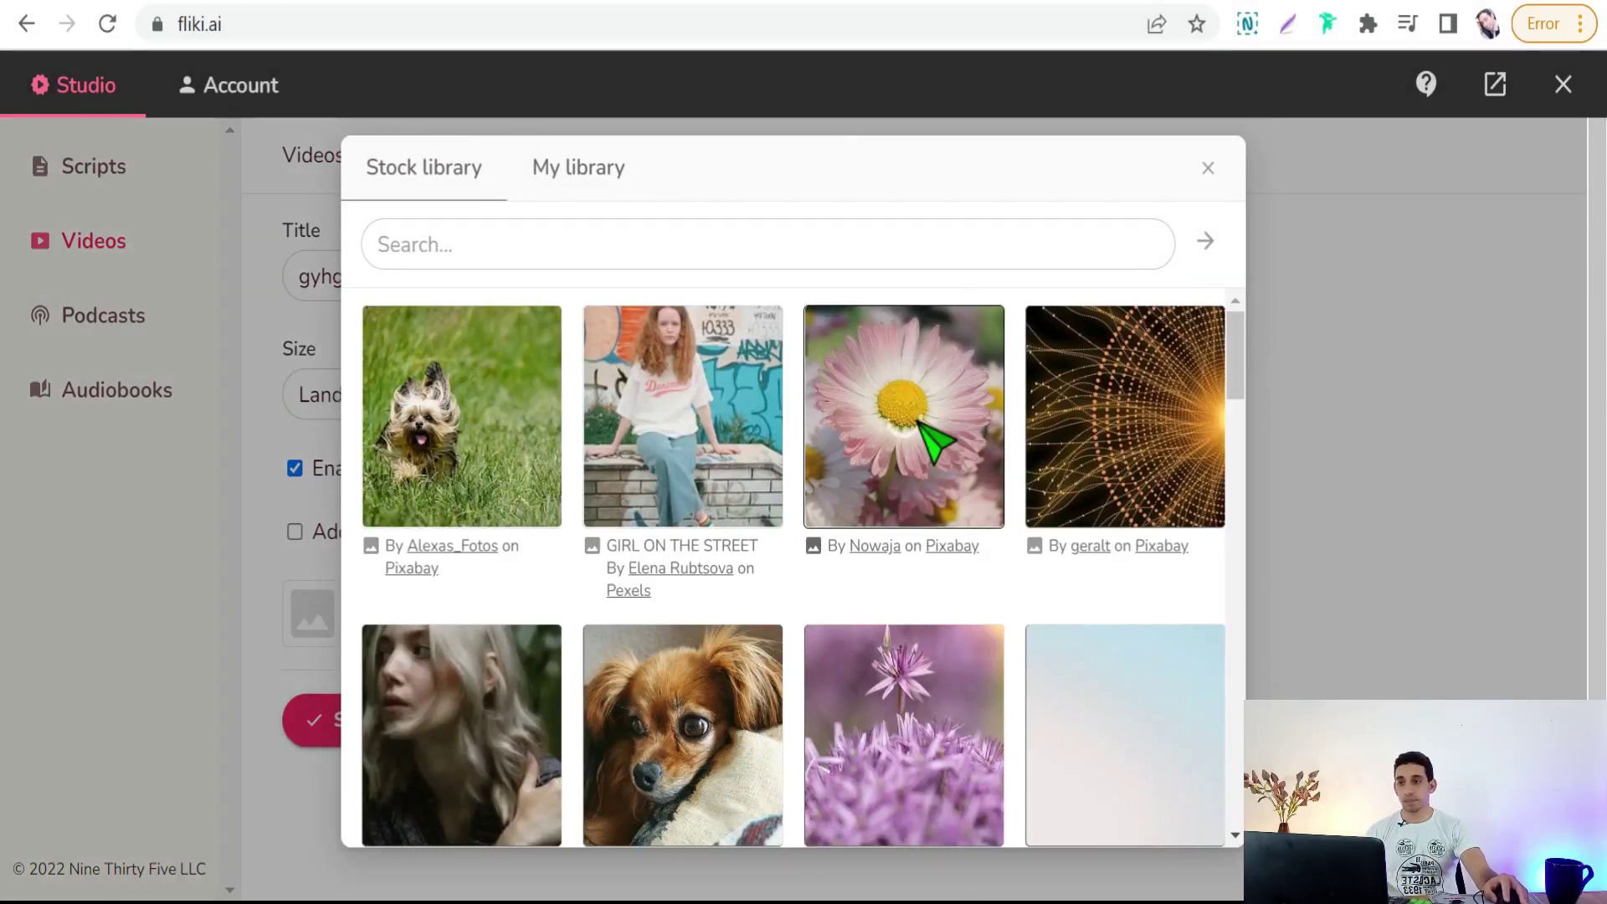
pyautogui.click(909, 435)
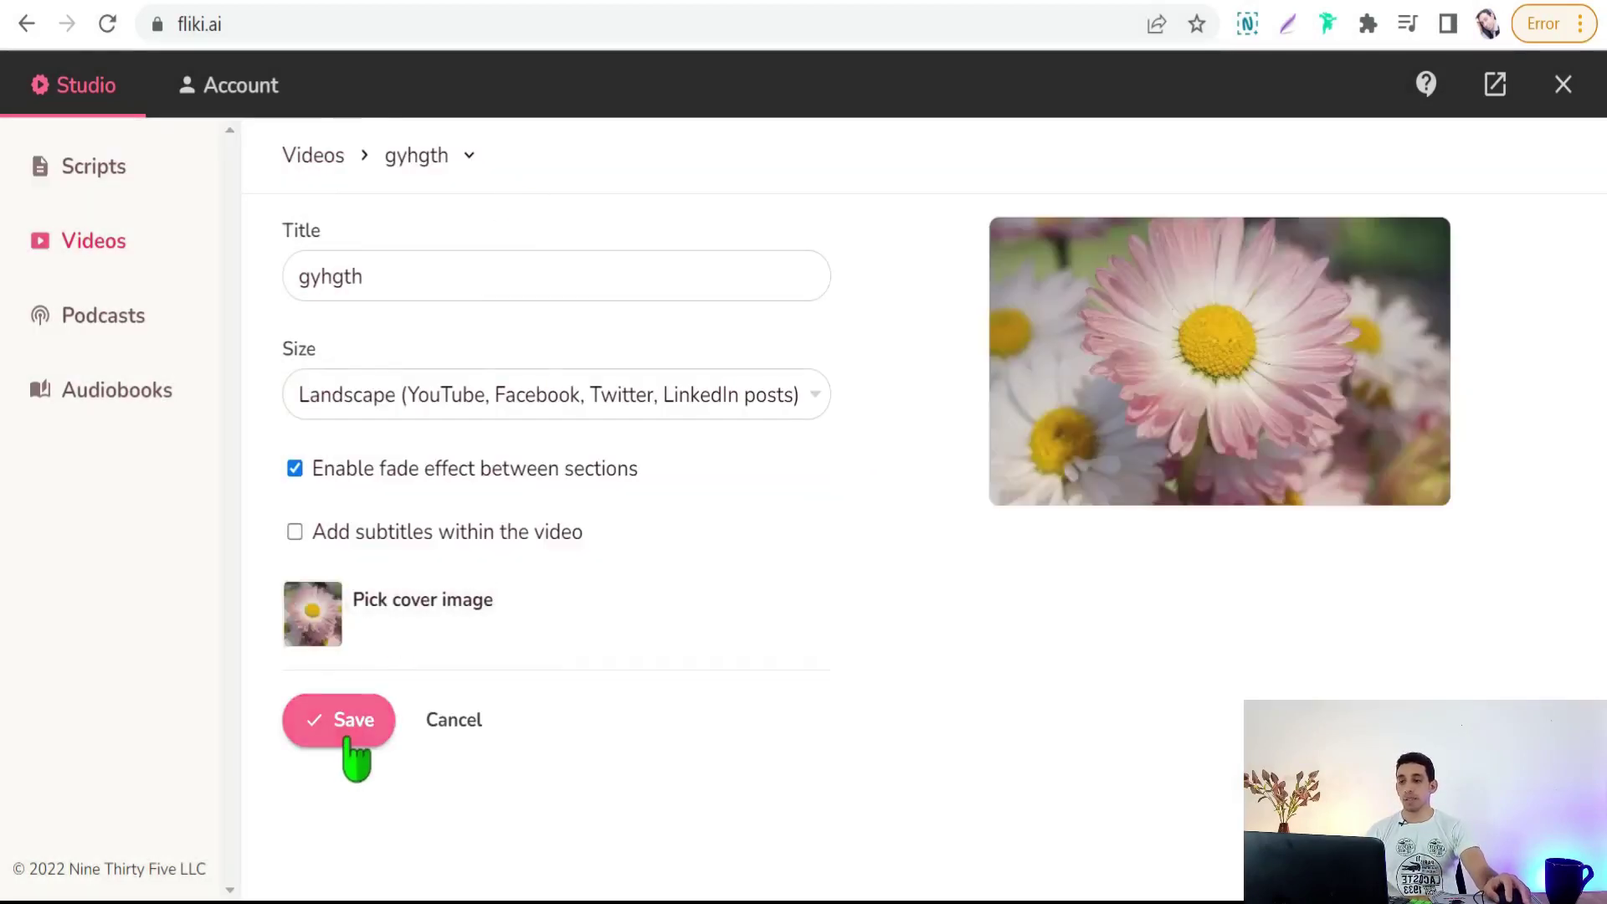
pyautogui.click(355, 725)
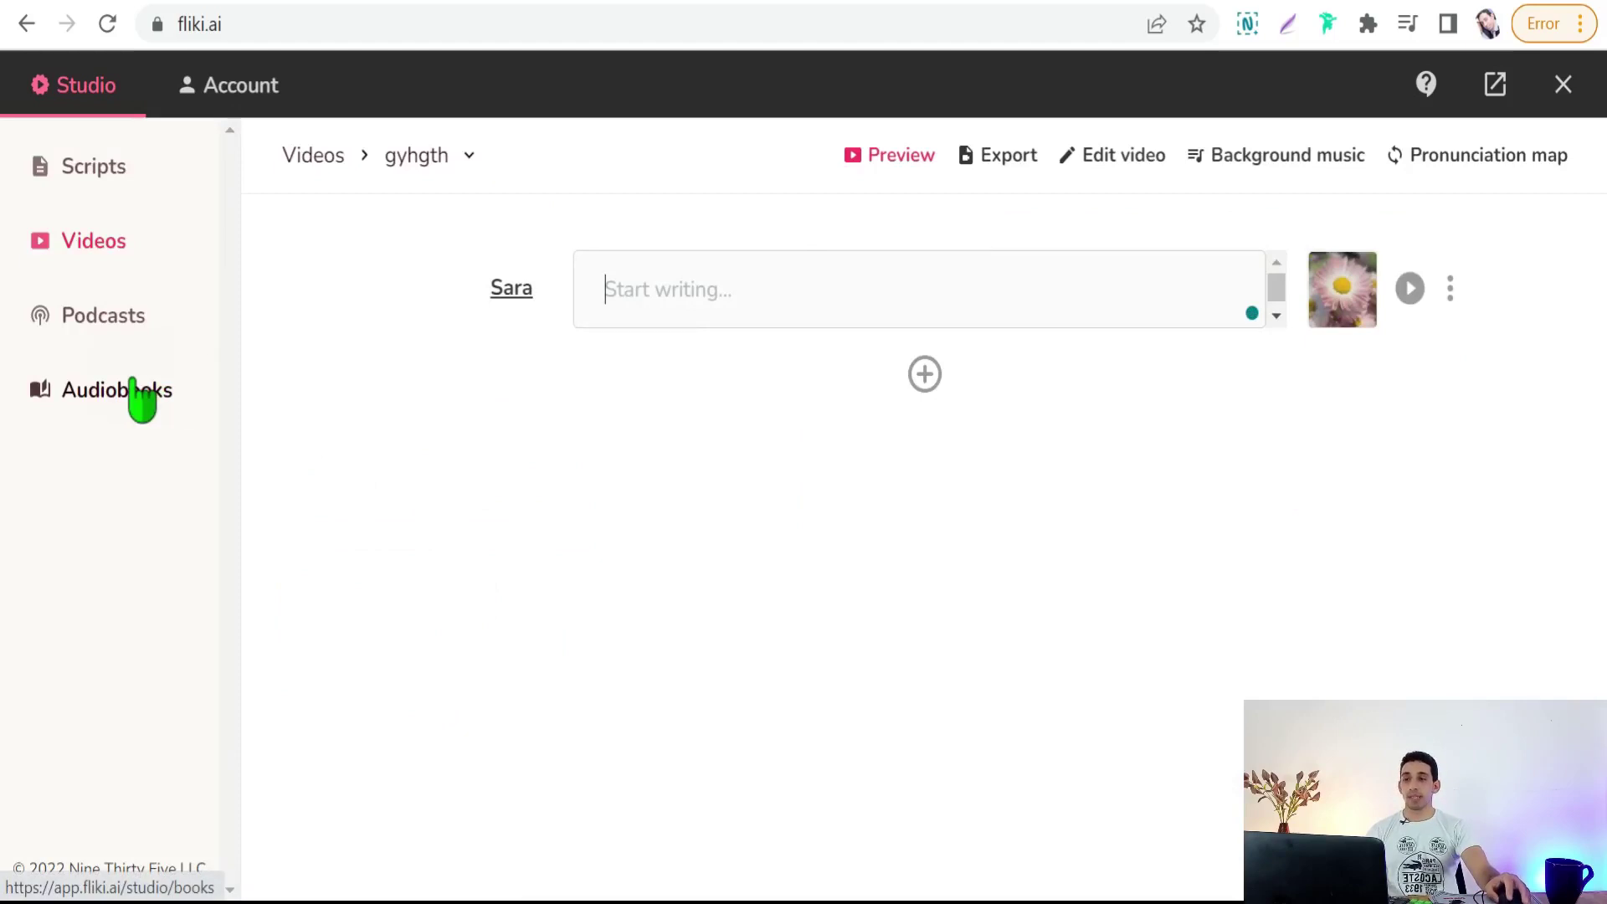
pyautogui.click(515, 293)
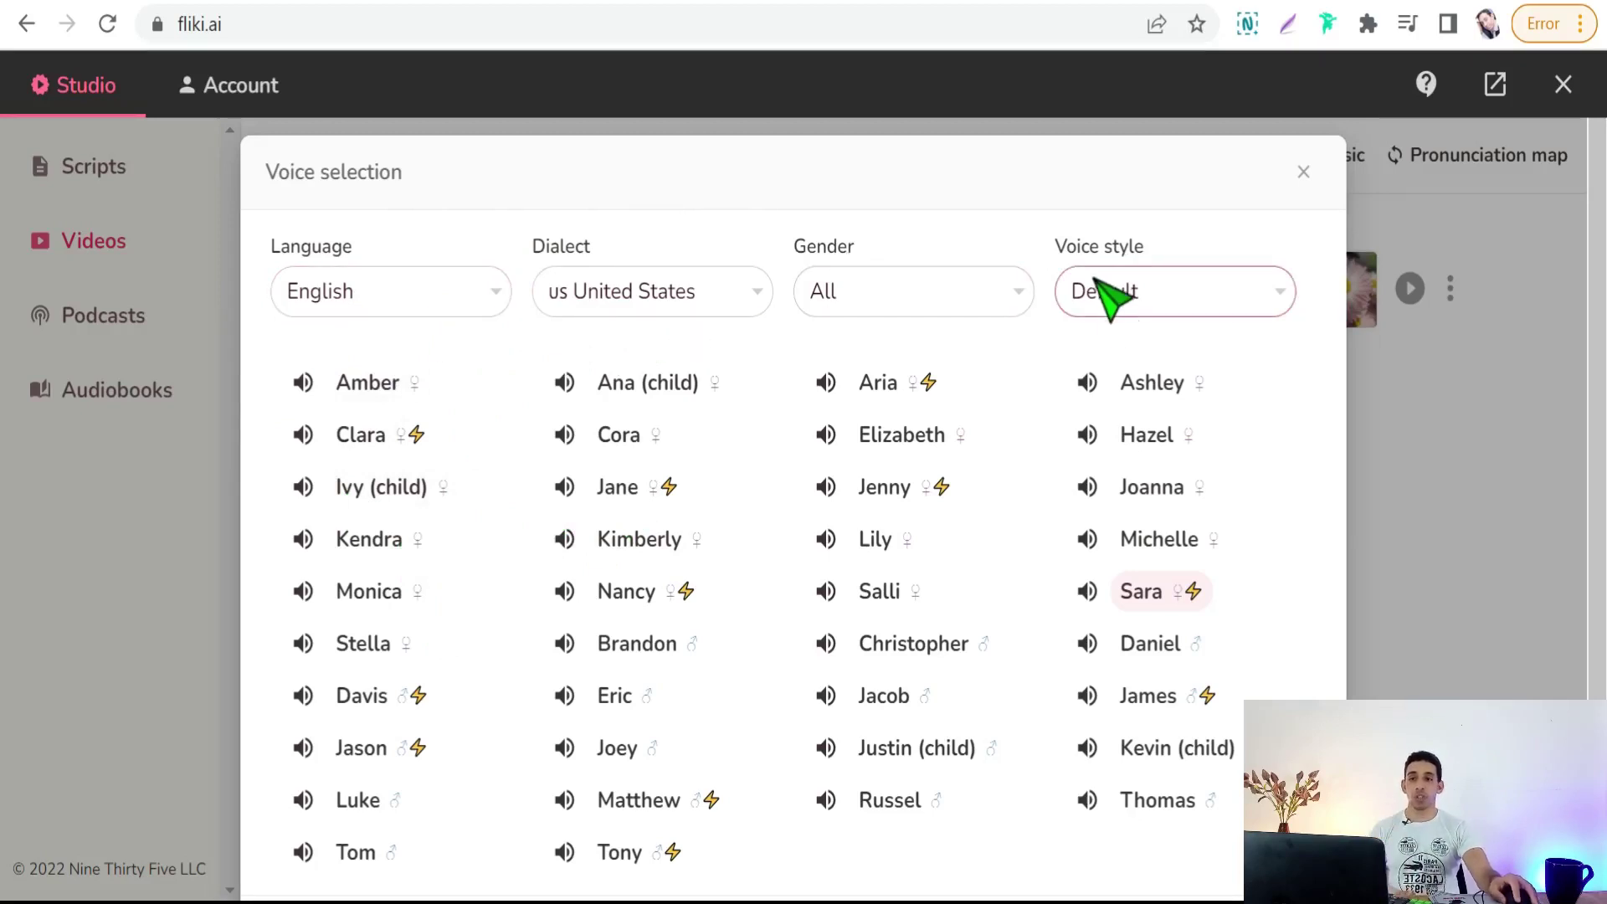
pyautogui.click(1287, 293)
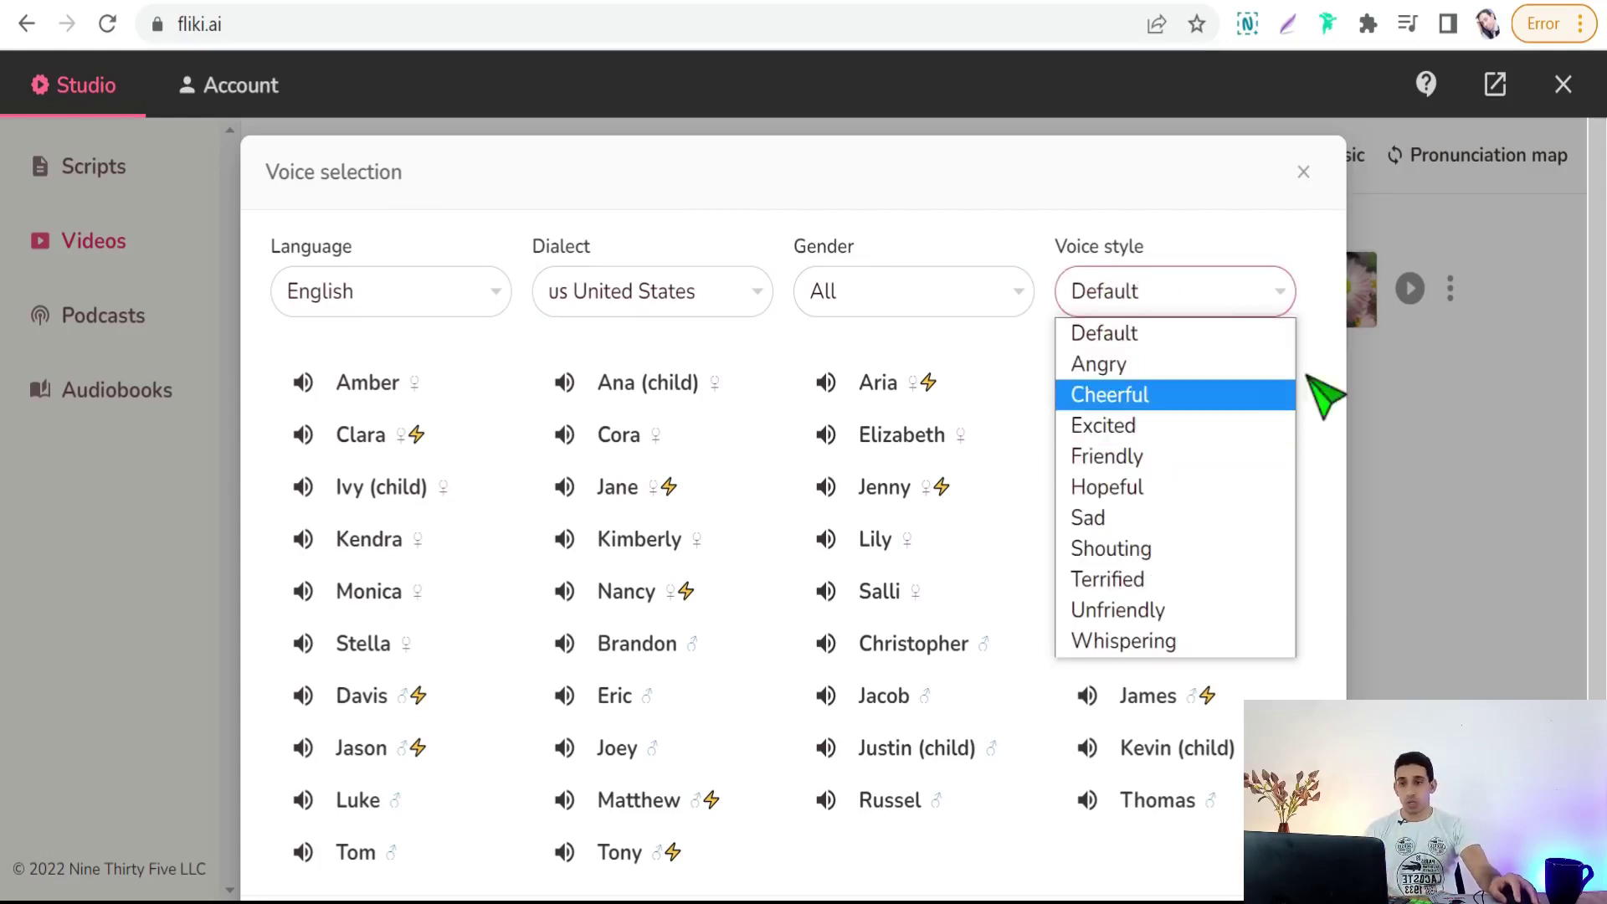
pyautogui.click(1304, 172)
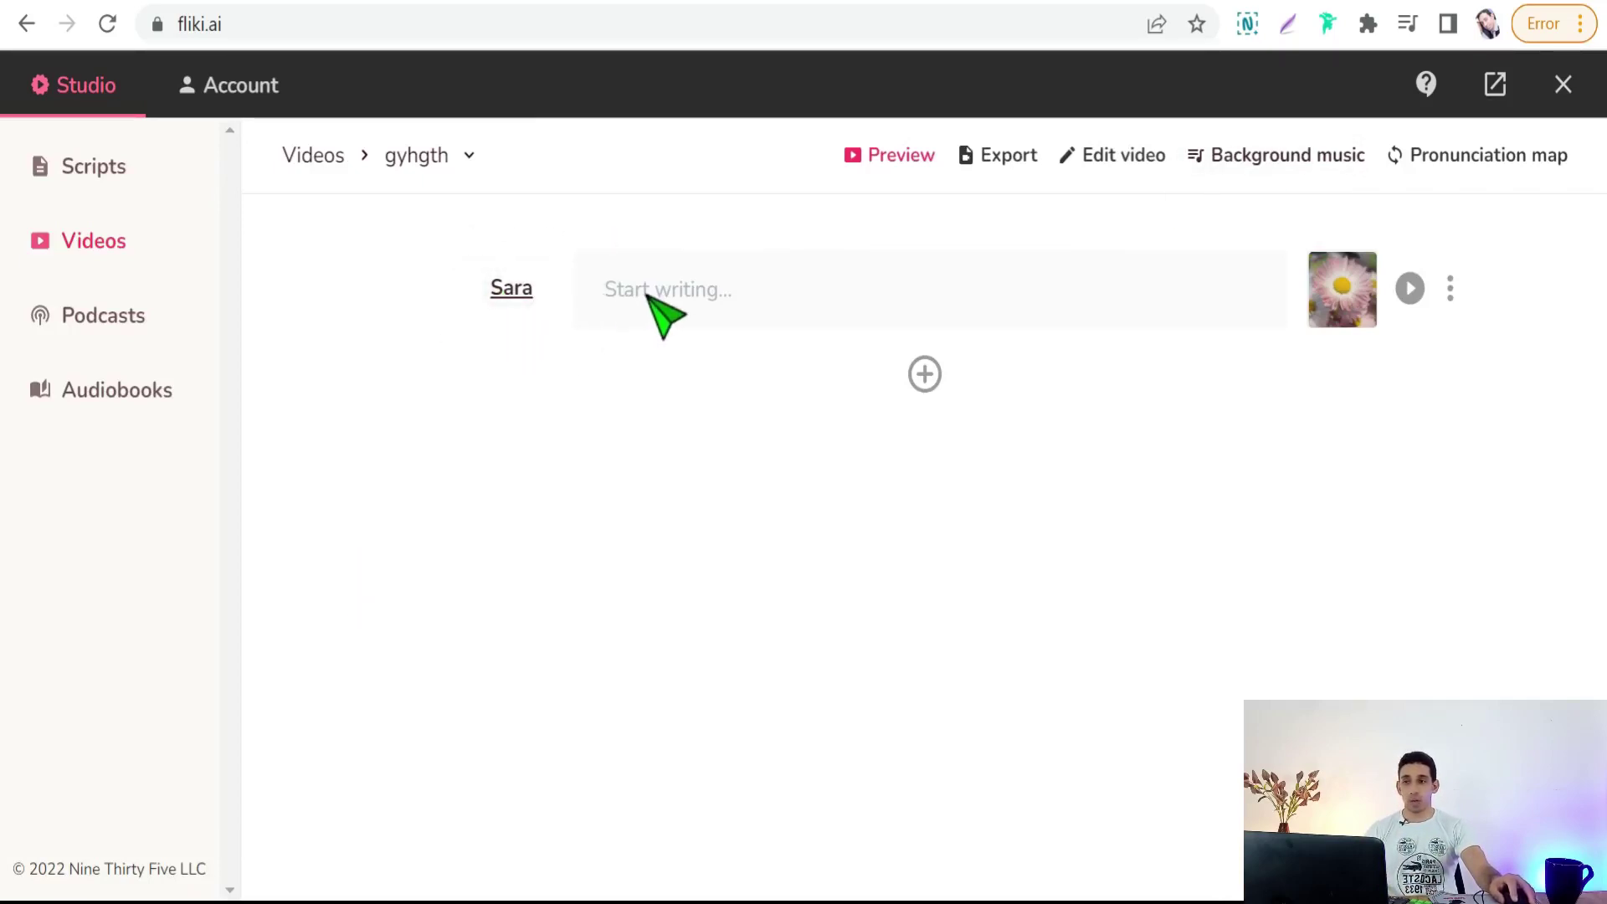
pyautogui.click(669, 316)
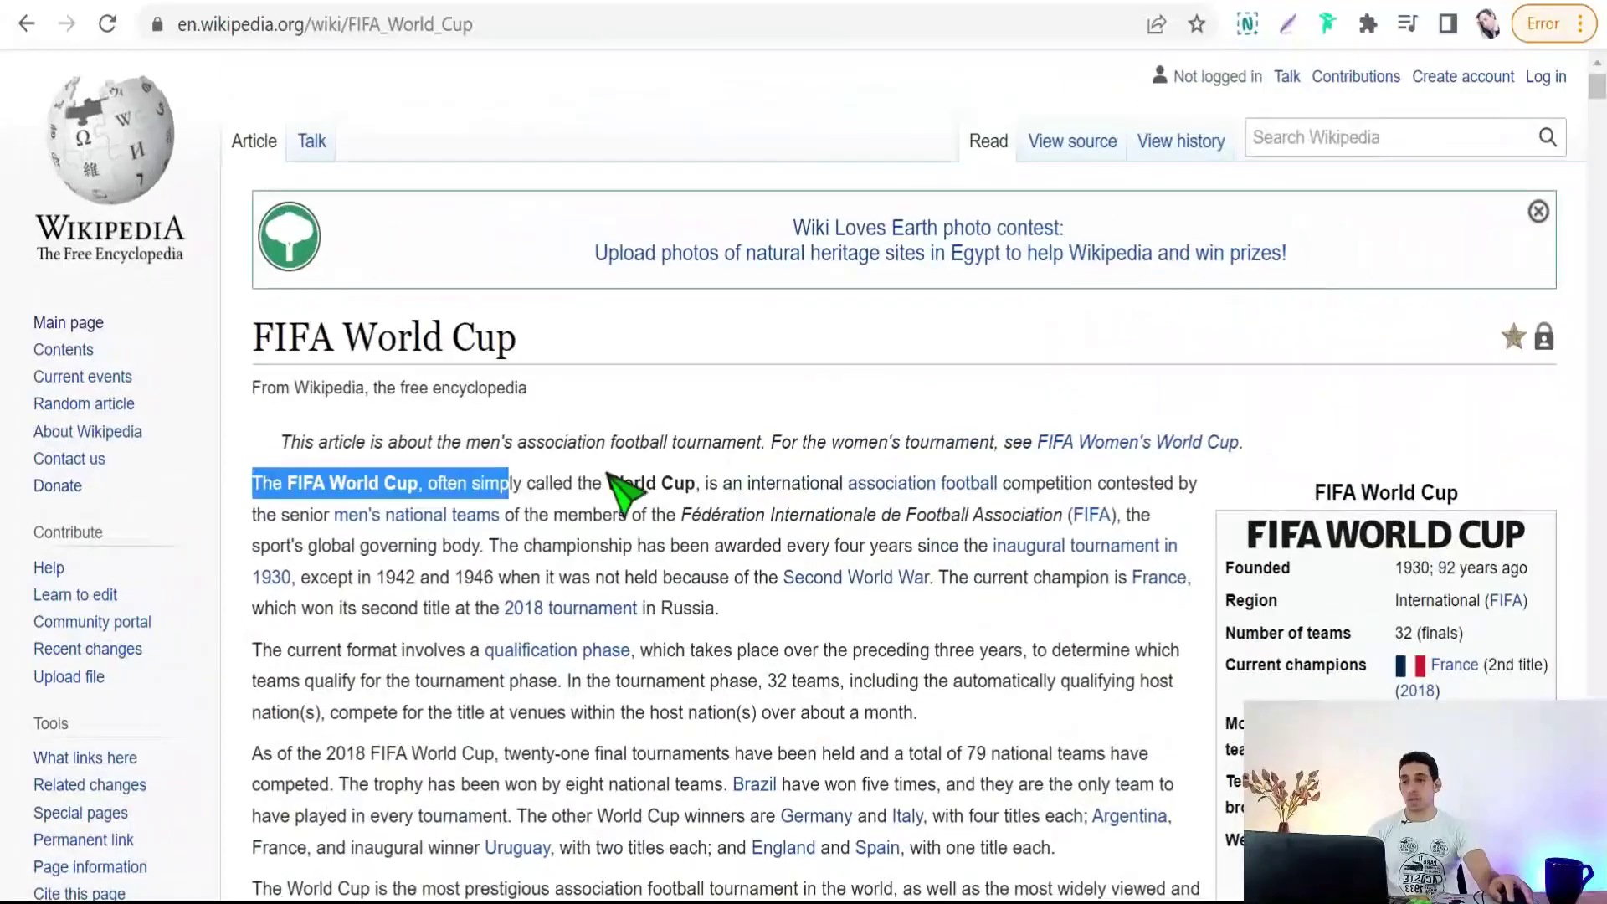
# Copy the article's first paragraph and paste it into the first Fliki scene
pyautogui.moveTo(611, 476); pyautogui.dragTo(482, 551)
pyautogui.hotkey('ctrl', 'c')
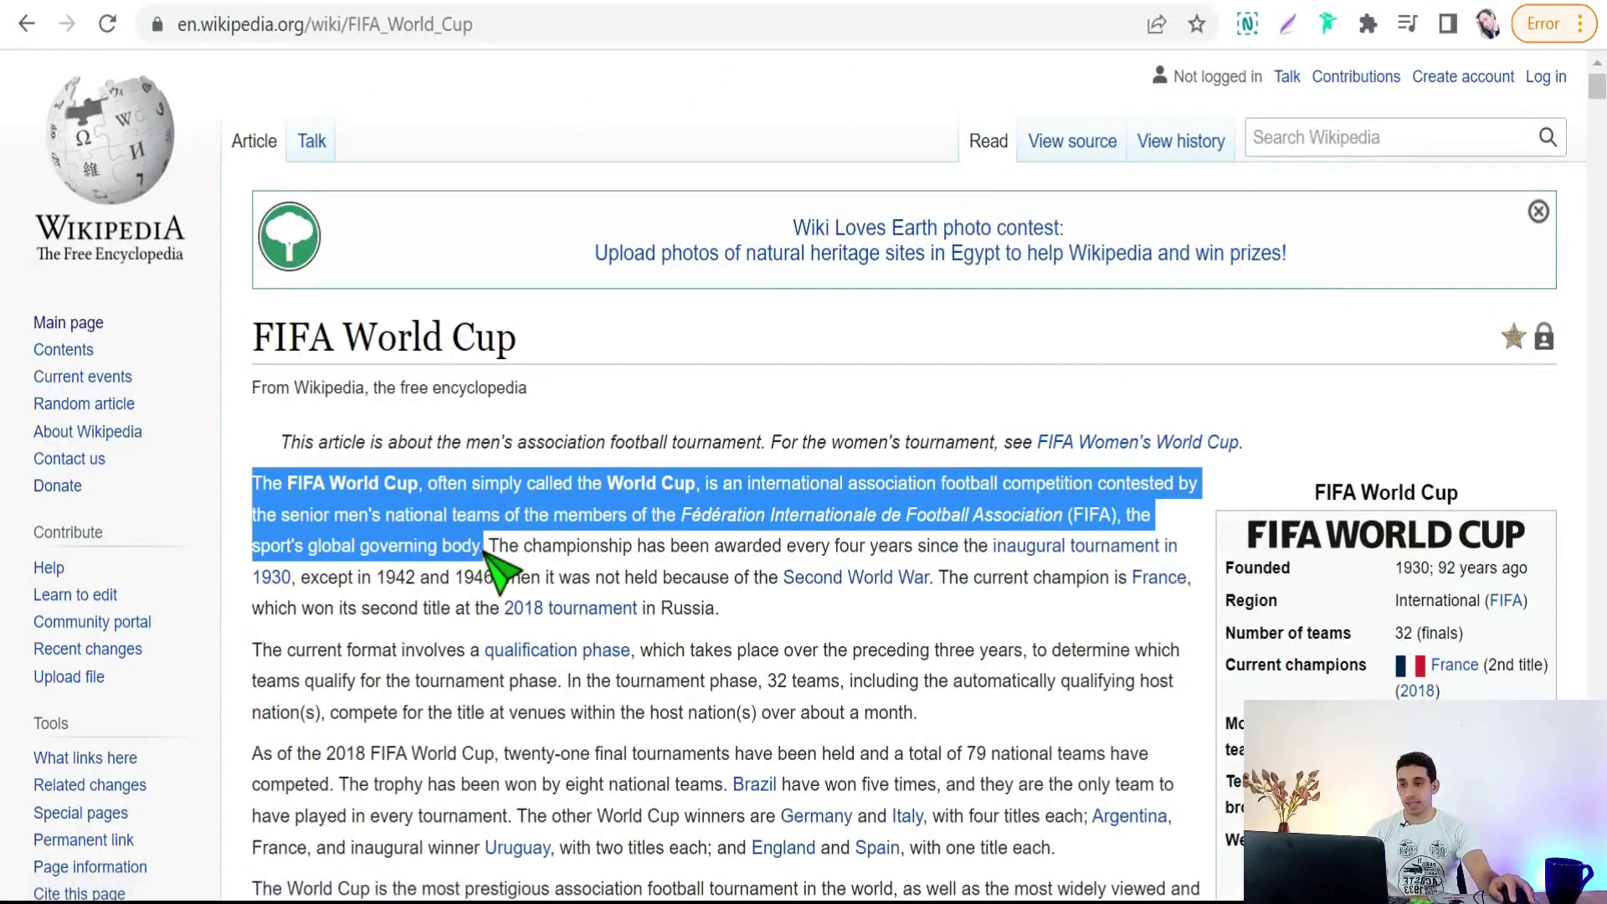
pyautogui.rightClick(445, 526)
pyautogui.click(502, 527)
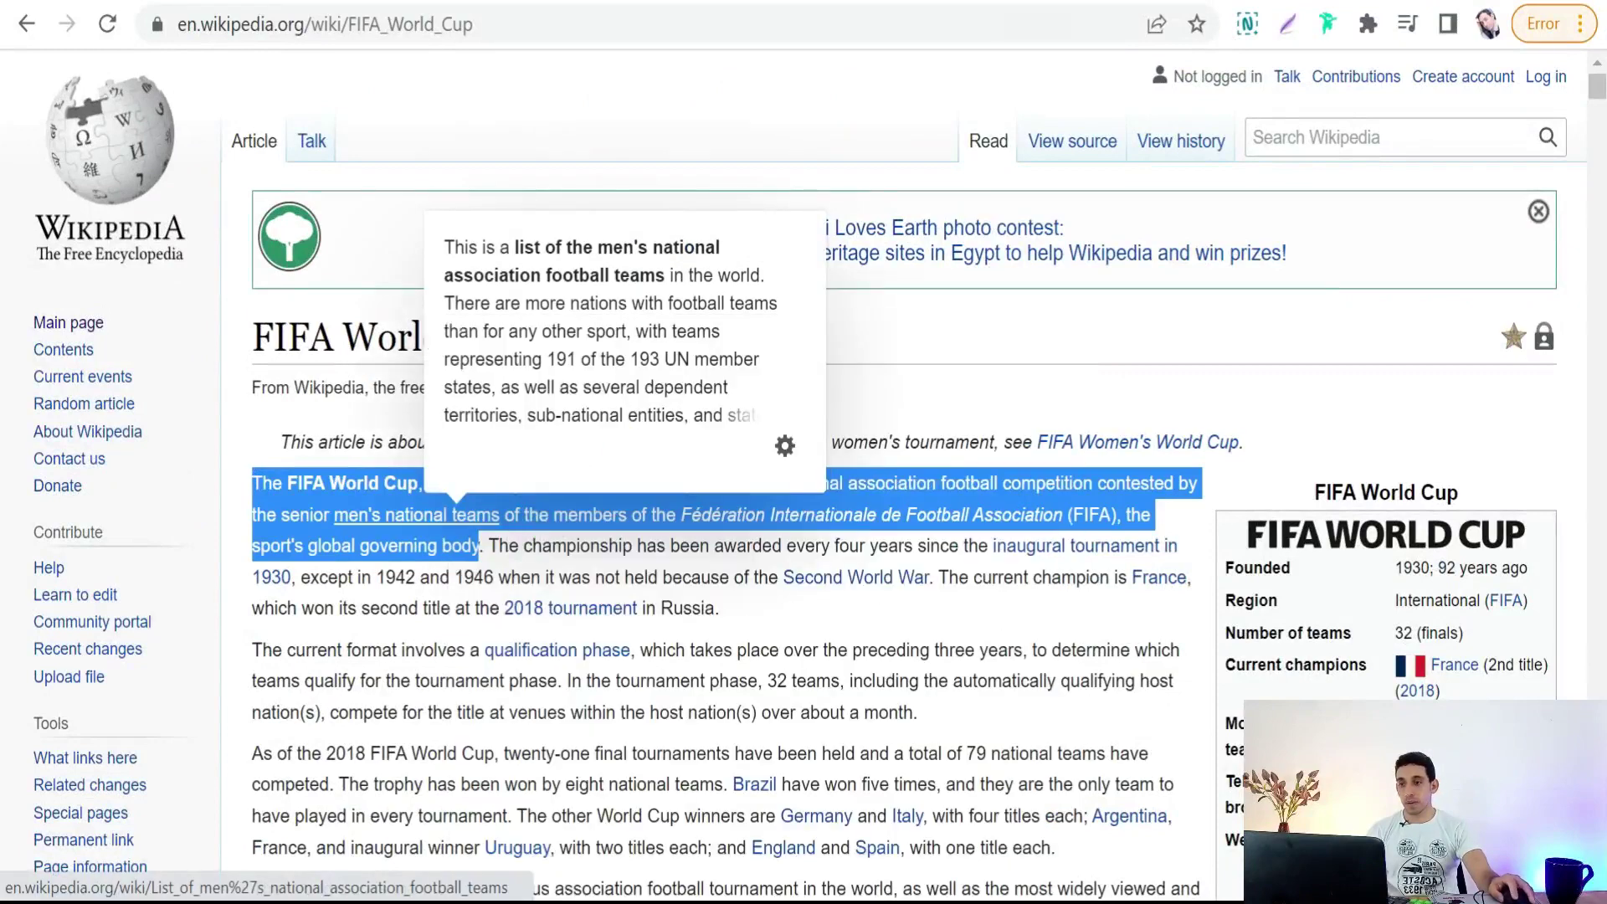
pyautogui.hotkey('ctrl', 'Tab')
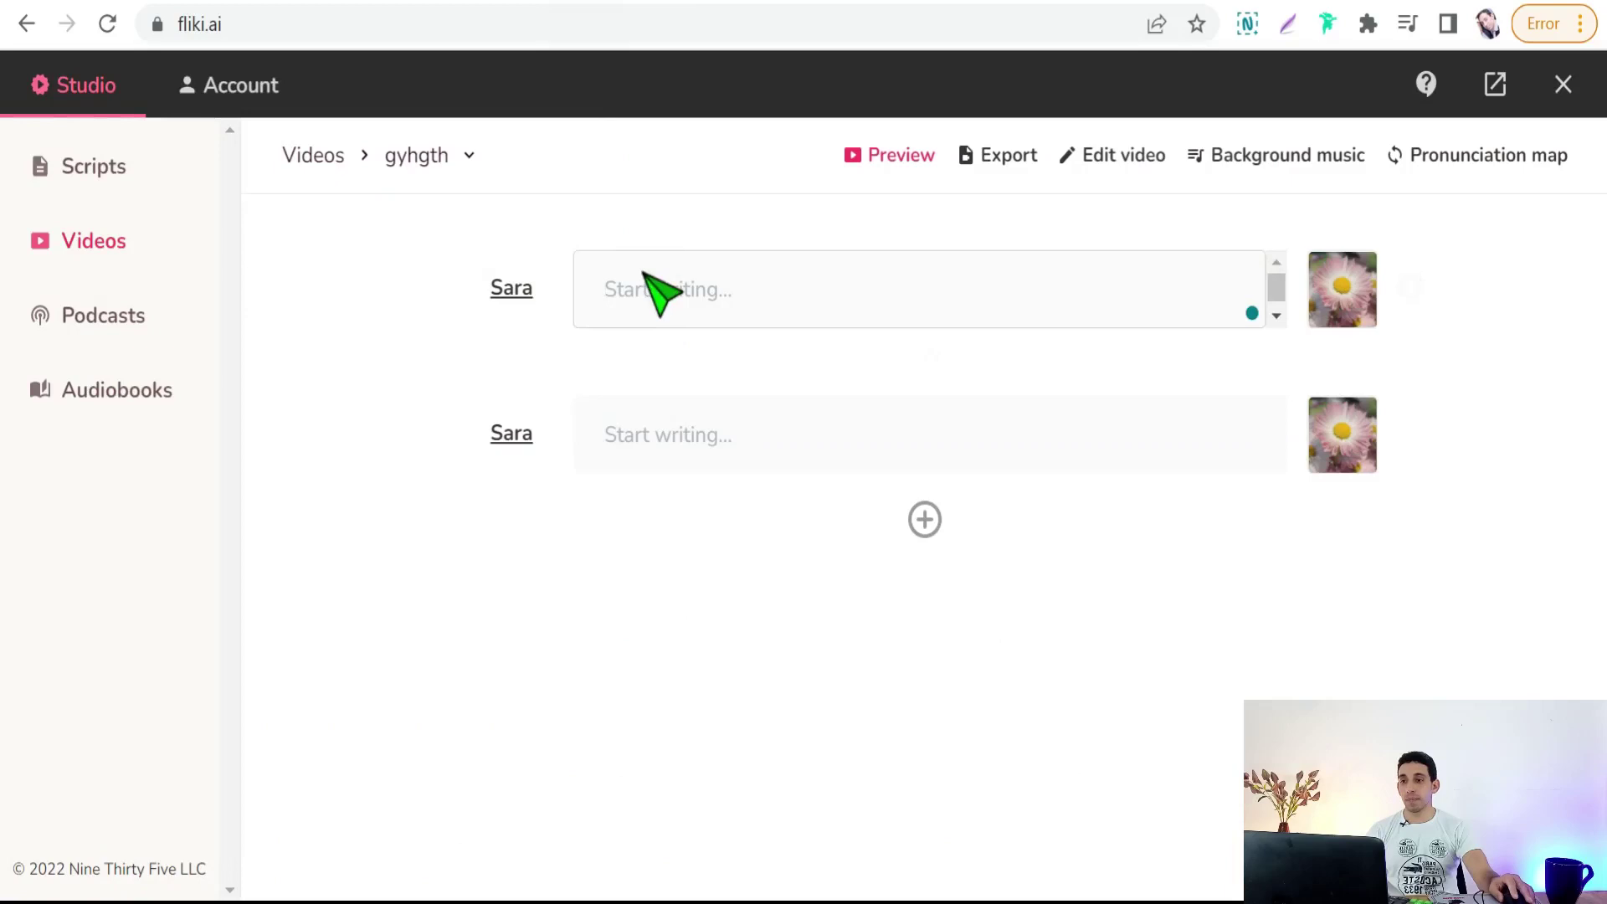
pyautogui.rightClick(645, 276)
pyautogui.click(699, 483)
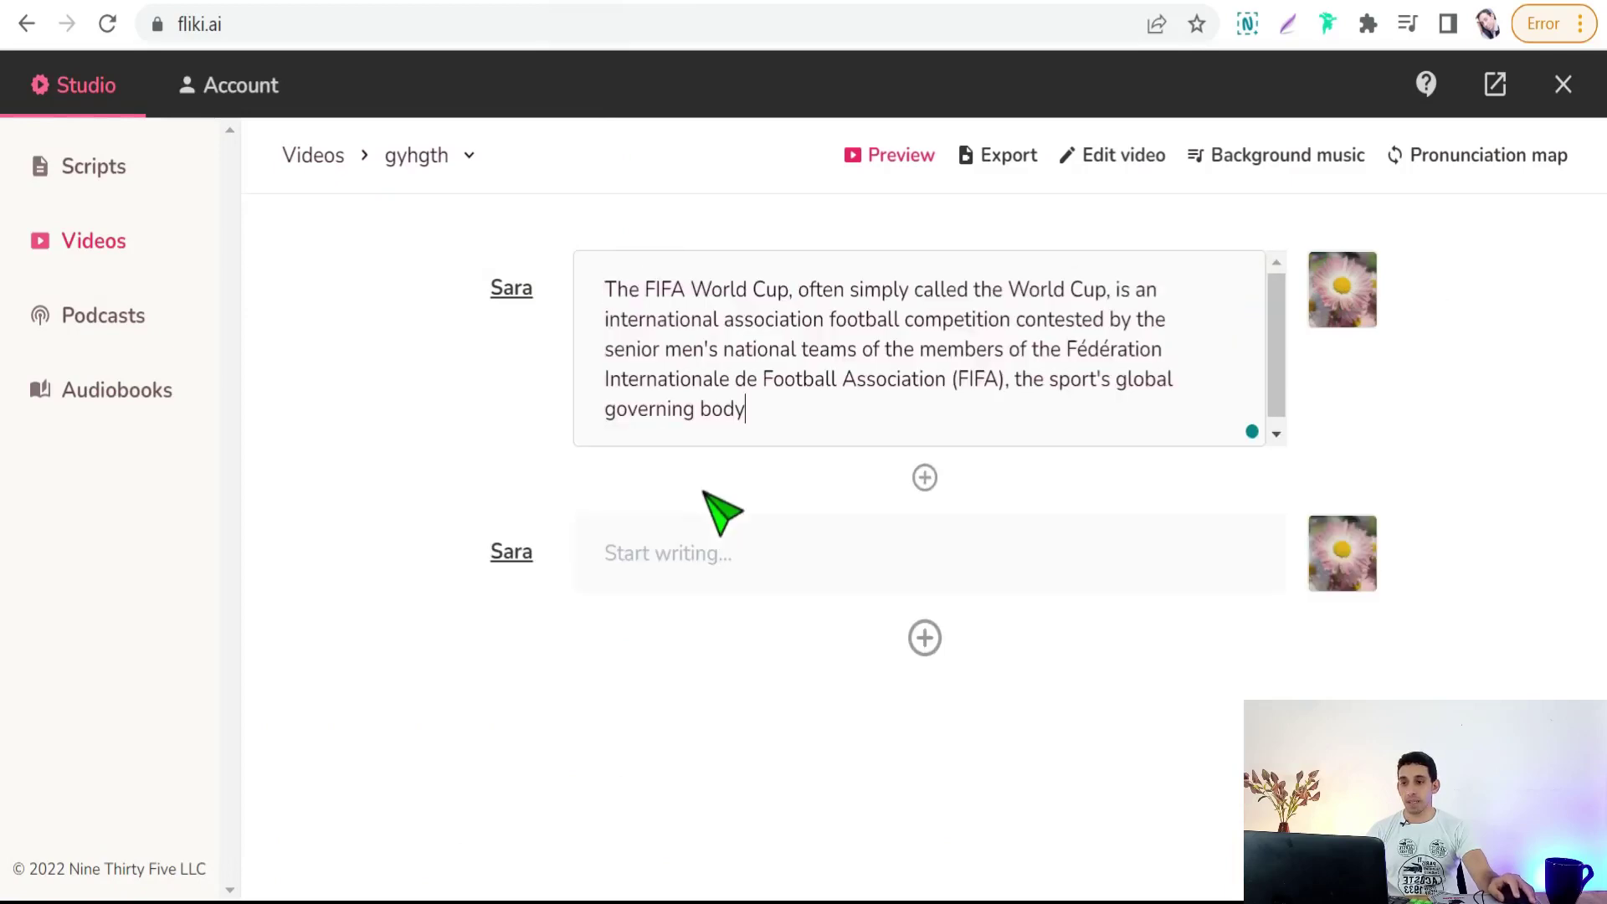
pyautogui.click(763, 555)
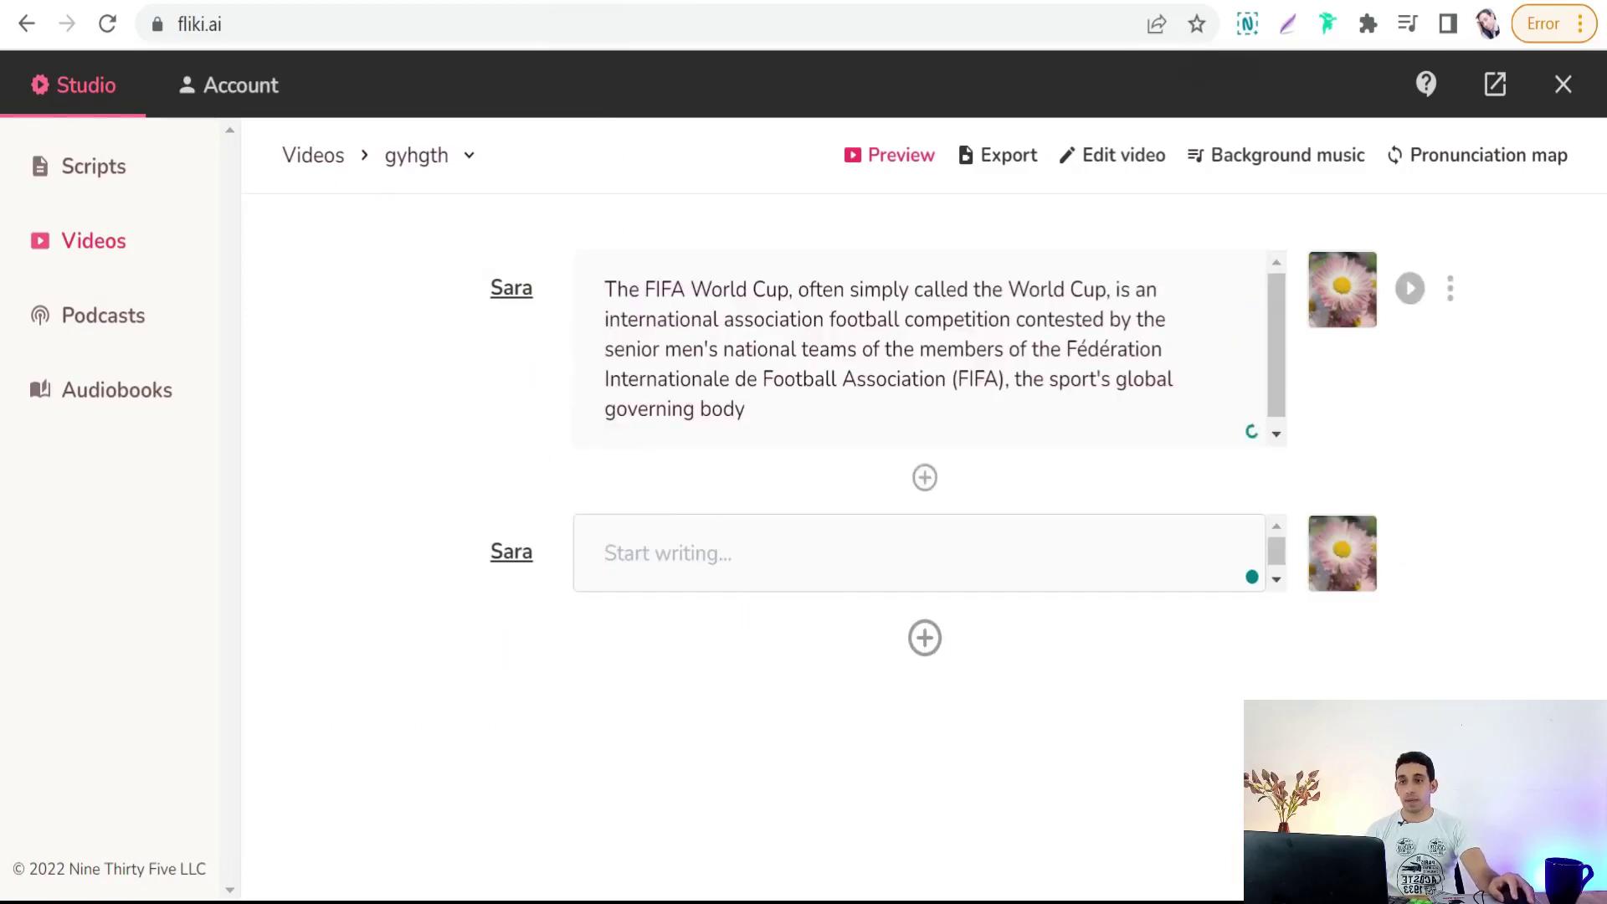
# Copy the second Wikipedia paragraph and paste it into the second scene
pyautogui.hotkey('ctrl', 'Tab')
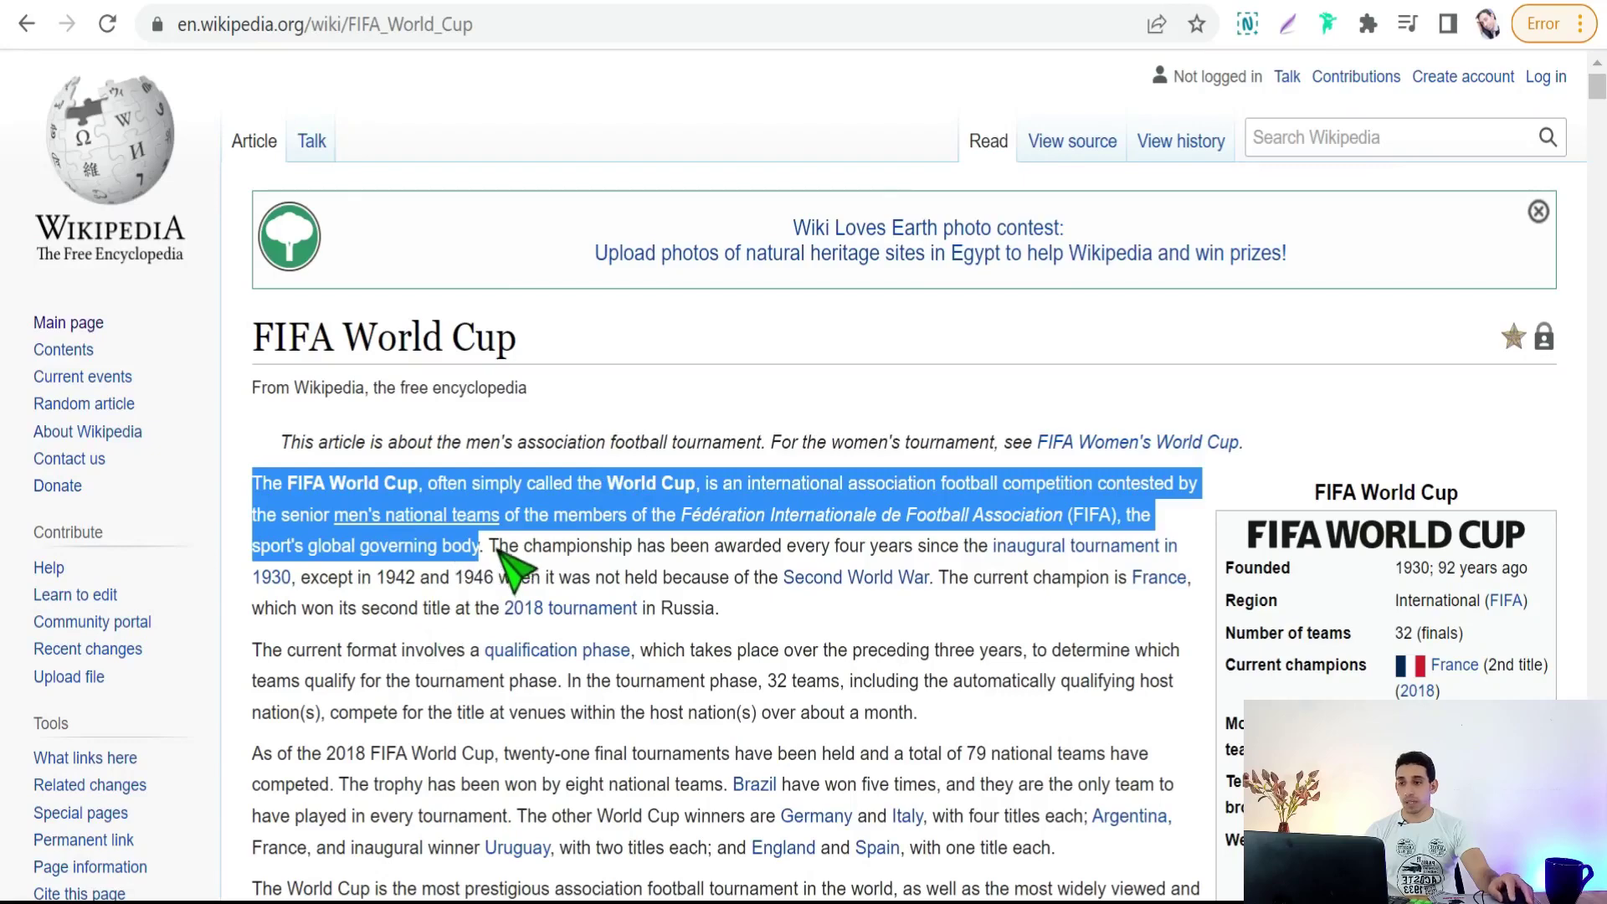
pyautogui.moveTo(497, 546); pyautogui.dragTo(736, 609)
pyautogui.rightClick(675, 569)
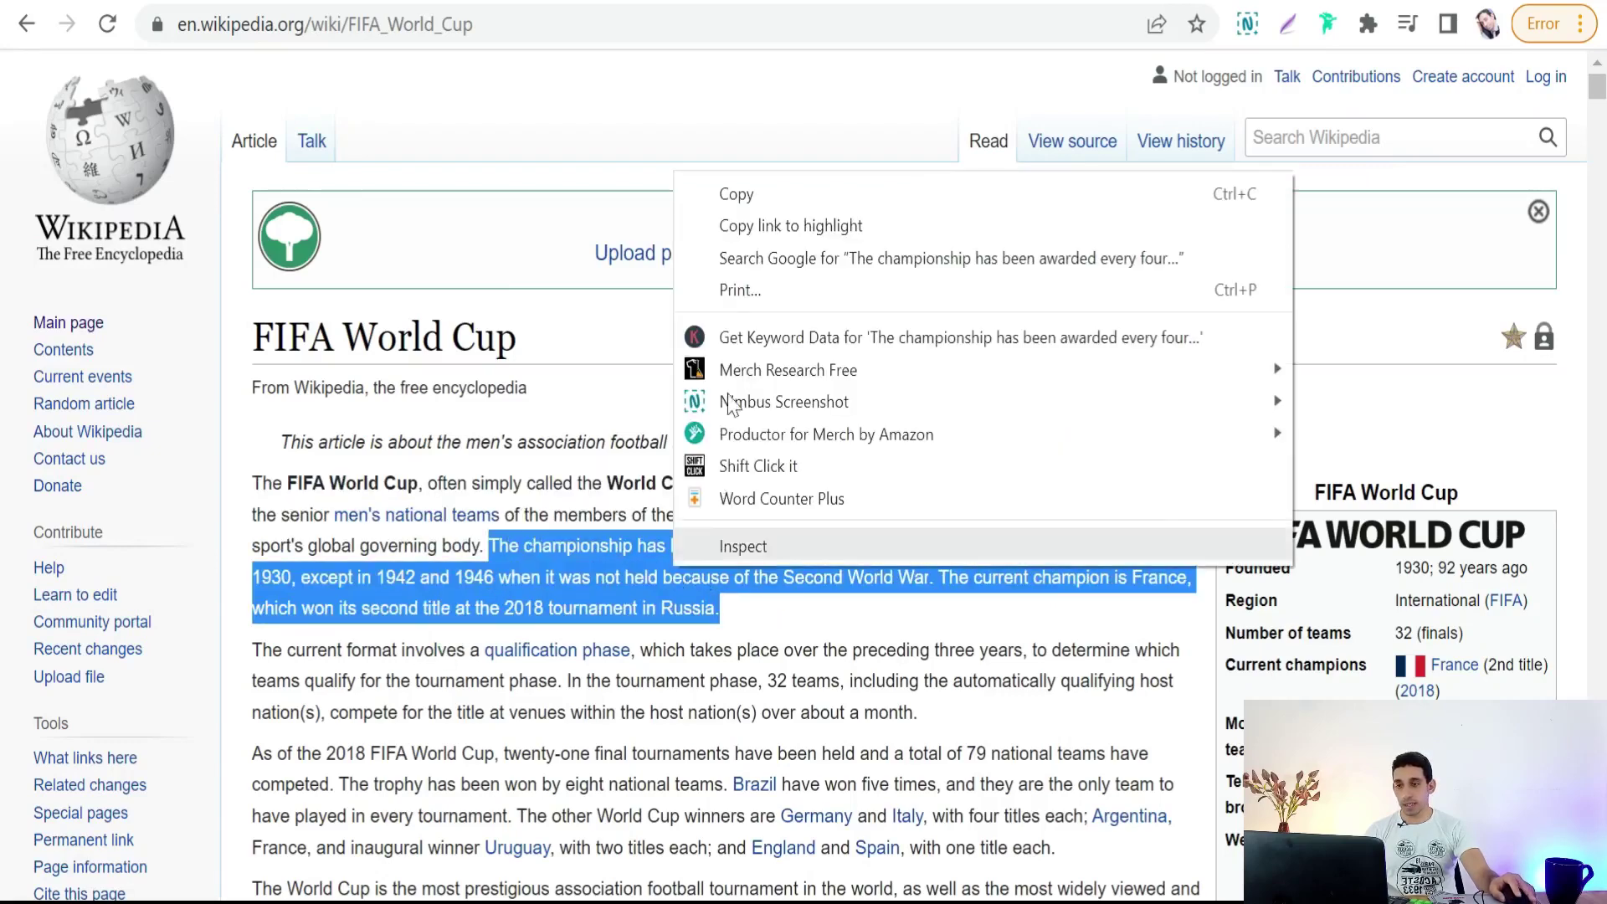
pyautogui.click(729, 196)
pyautogui.click(611, 10)
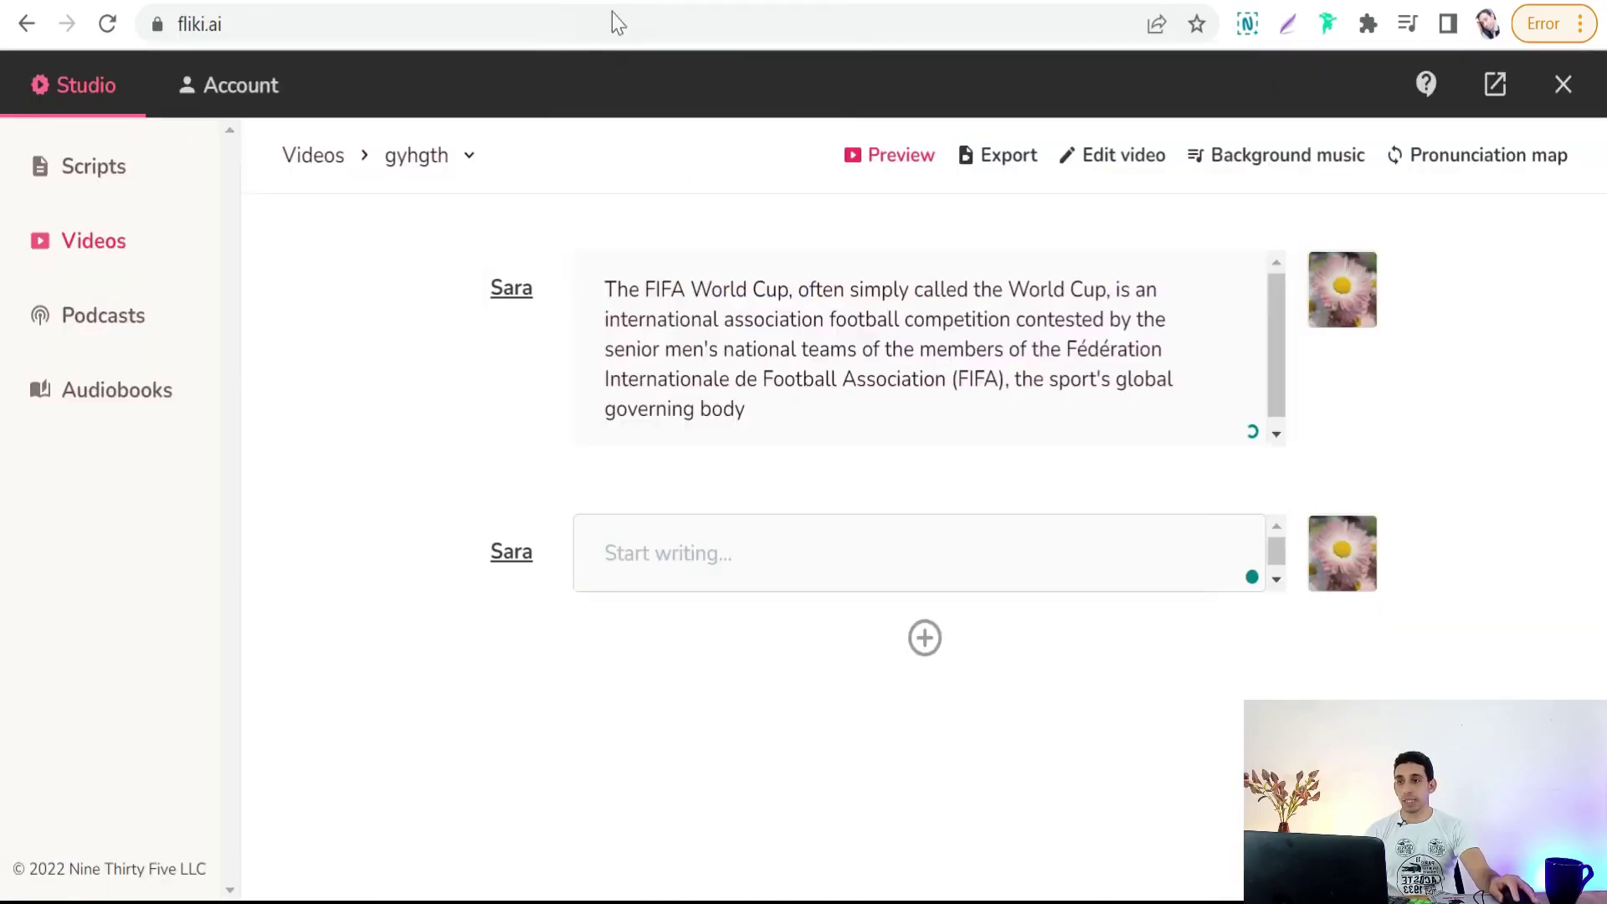
pyautogui.rightClick(691, 554)
pyautogui.click(736, 232)
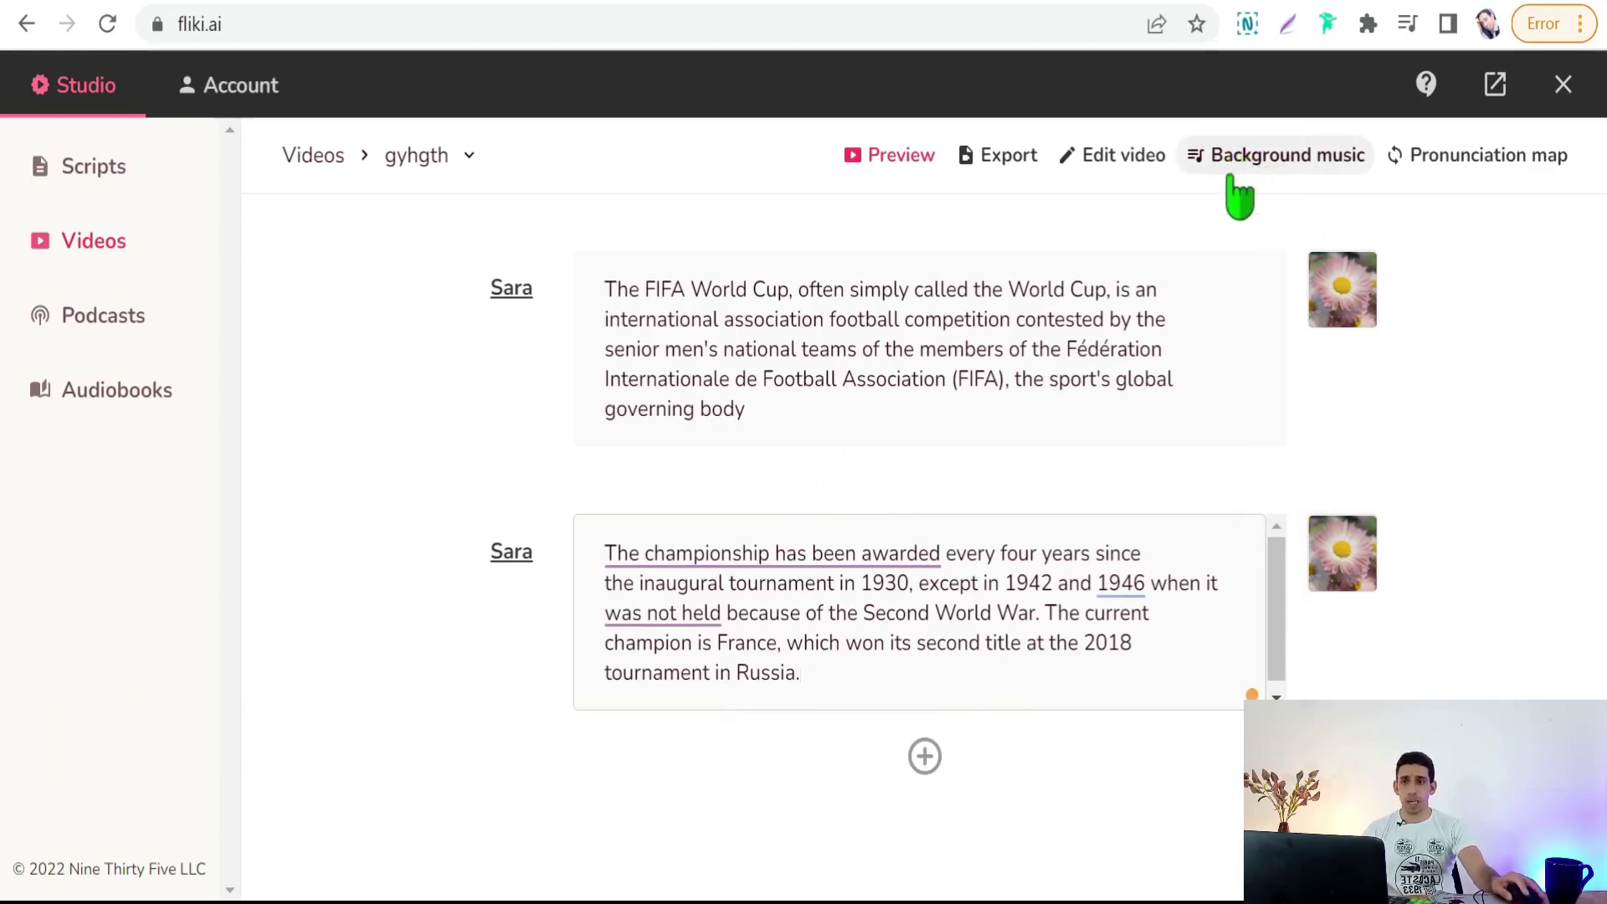
# Export the video, answering Yes to 'All set to begin export this video?'
pyautogui.click(1007, 179)
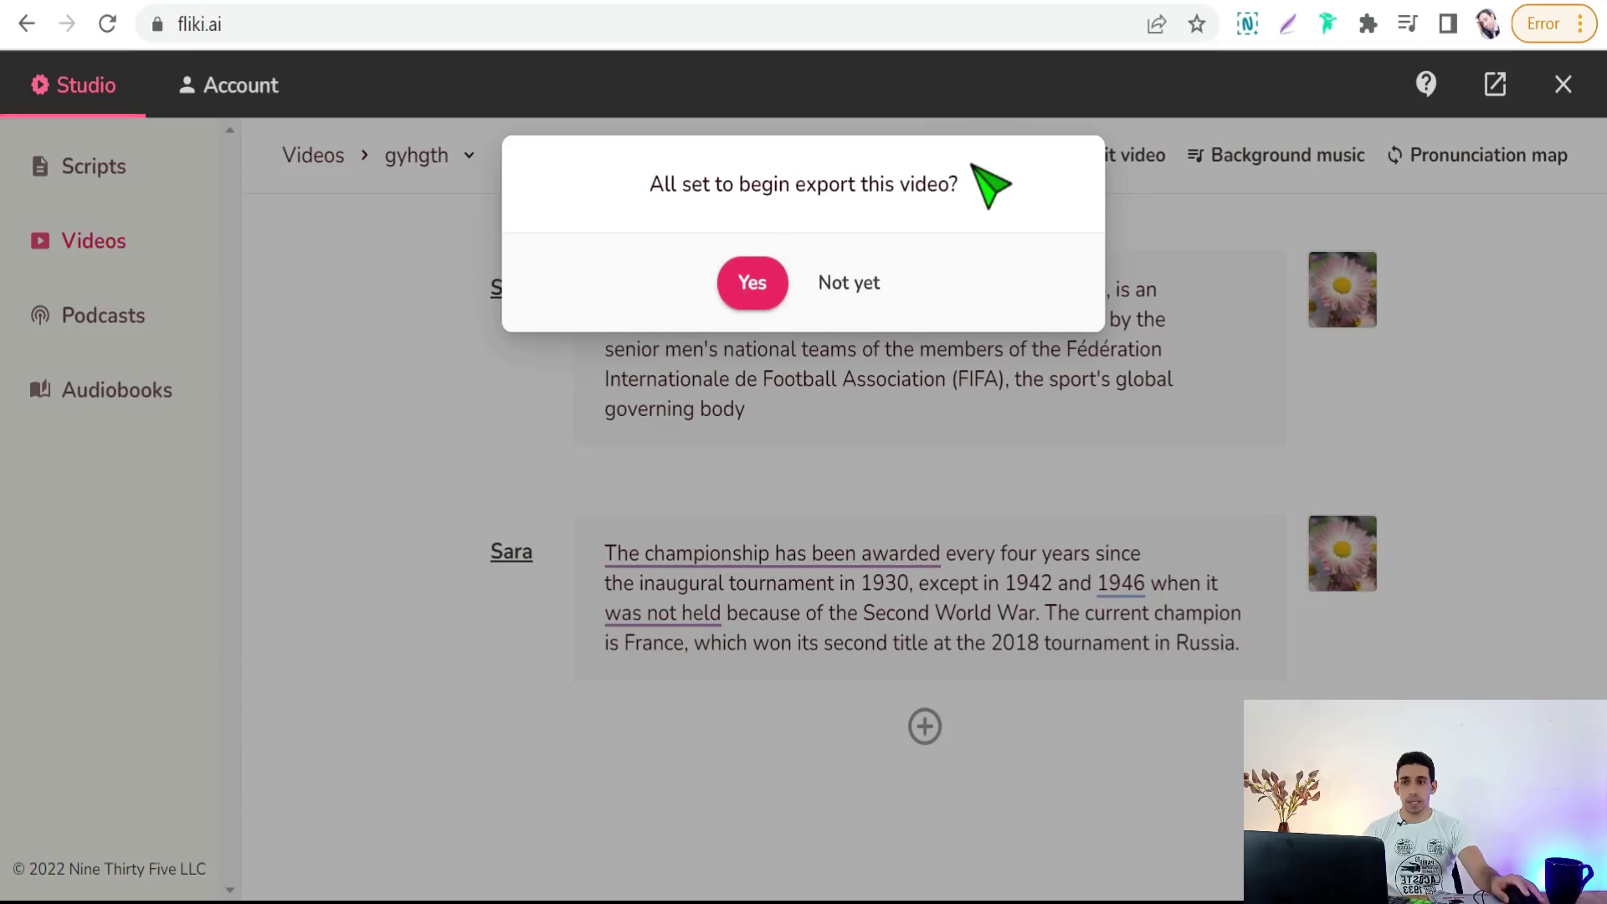
pyautogui.click(757, 289)
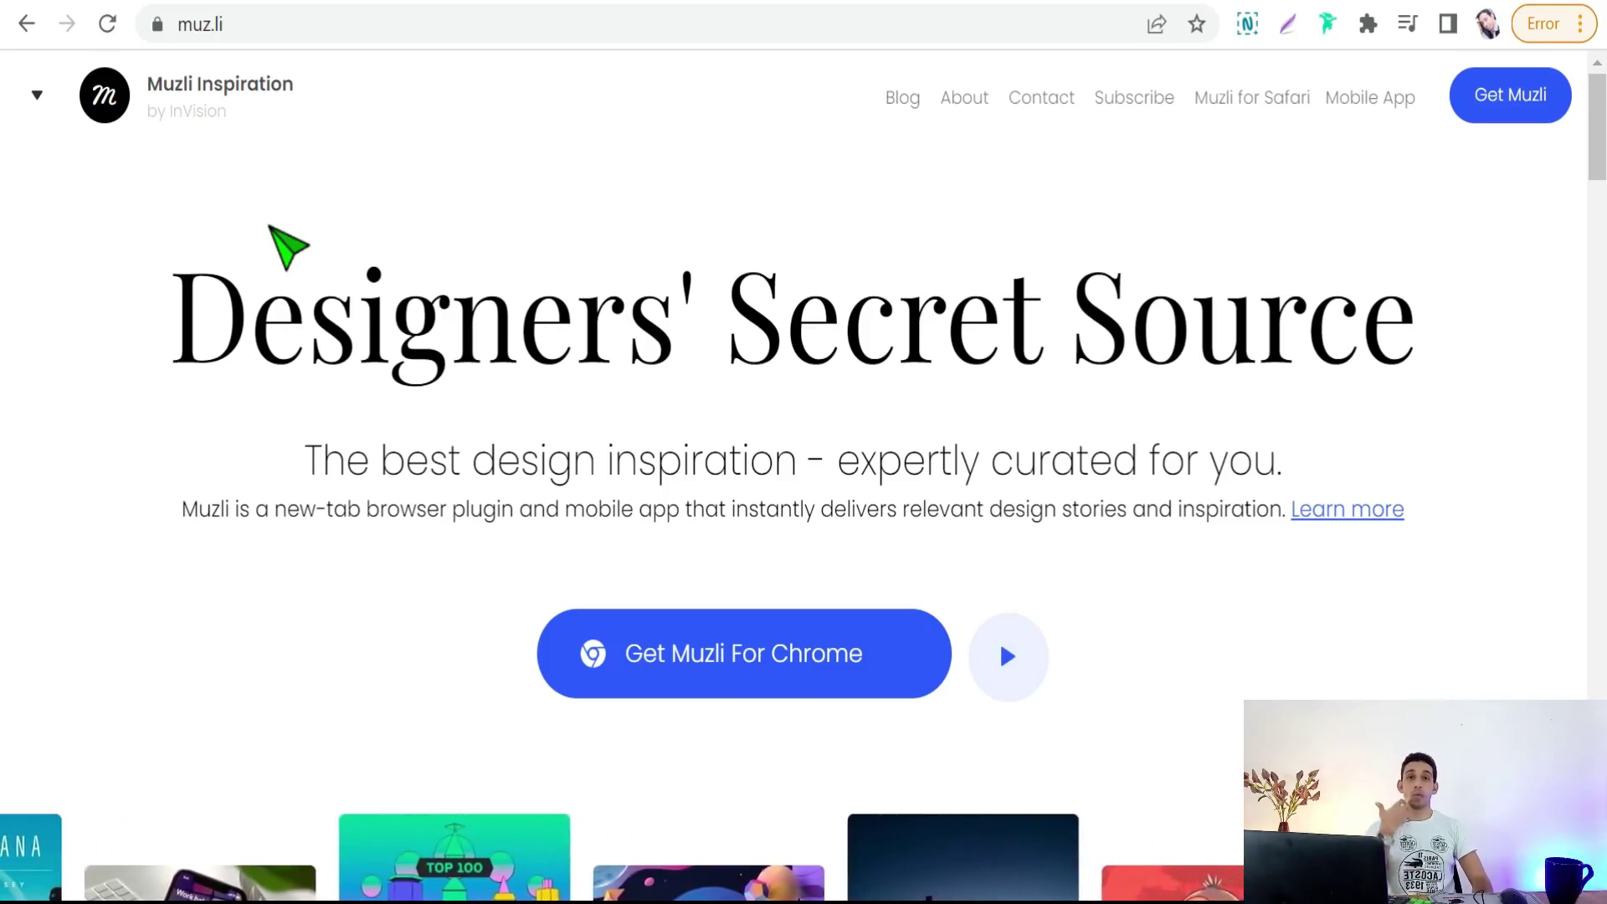
# View the Muzli 2 - Stay Inspired Chrome extension listing, then return to muz.li
pyautogui.scroll(-2, 412, 416)
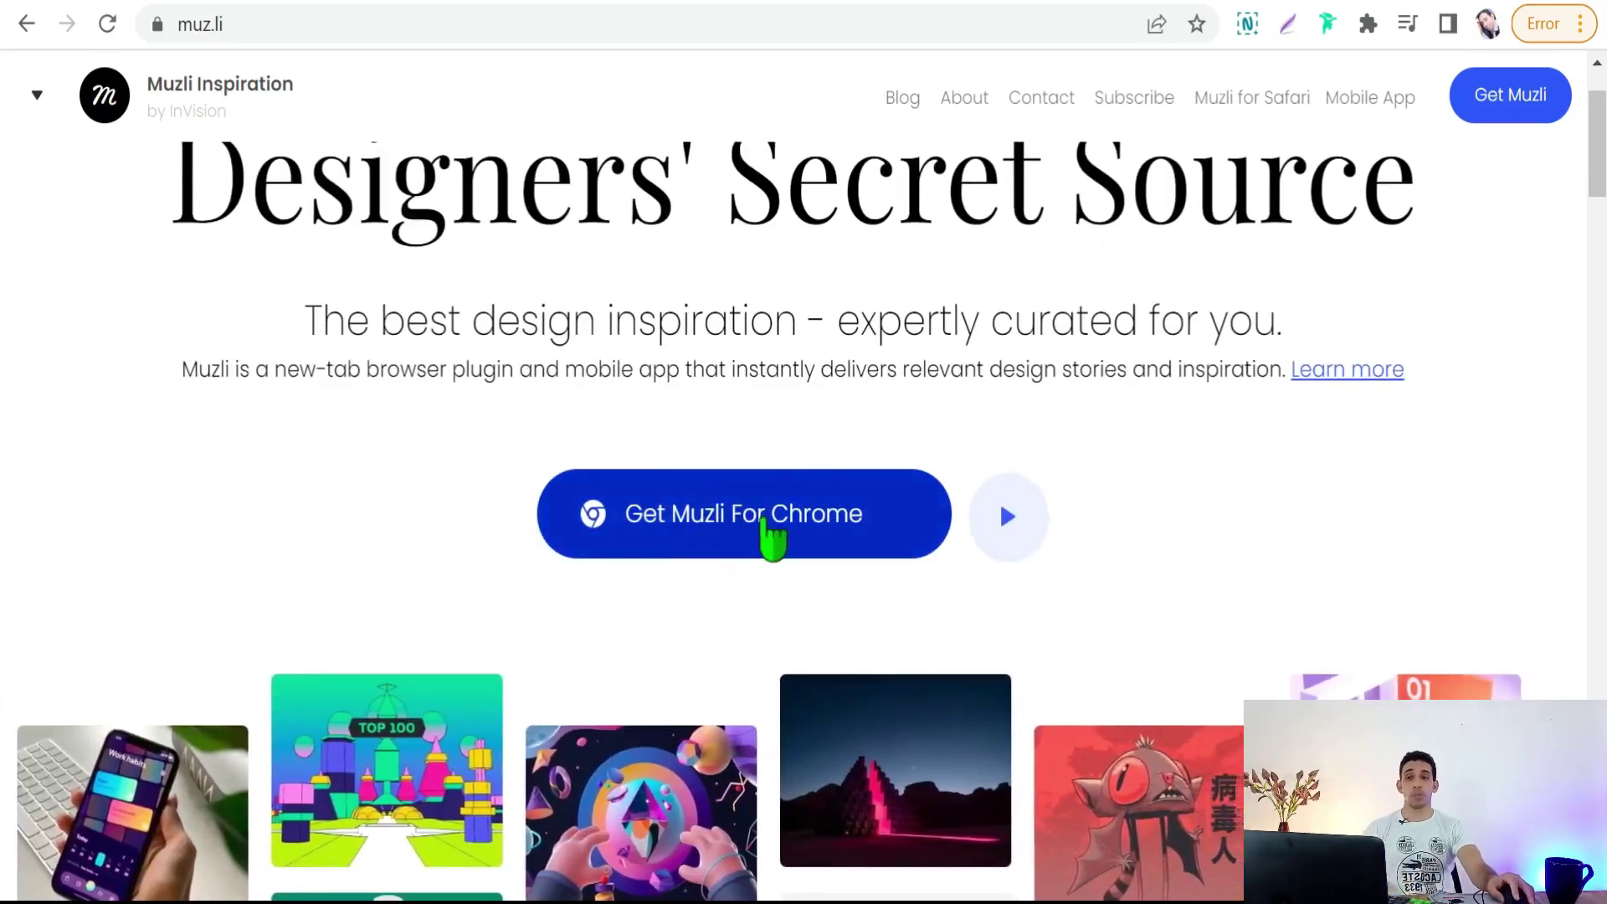
pyautogui.click(816, 536)
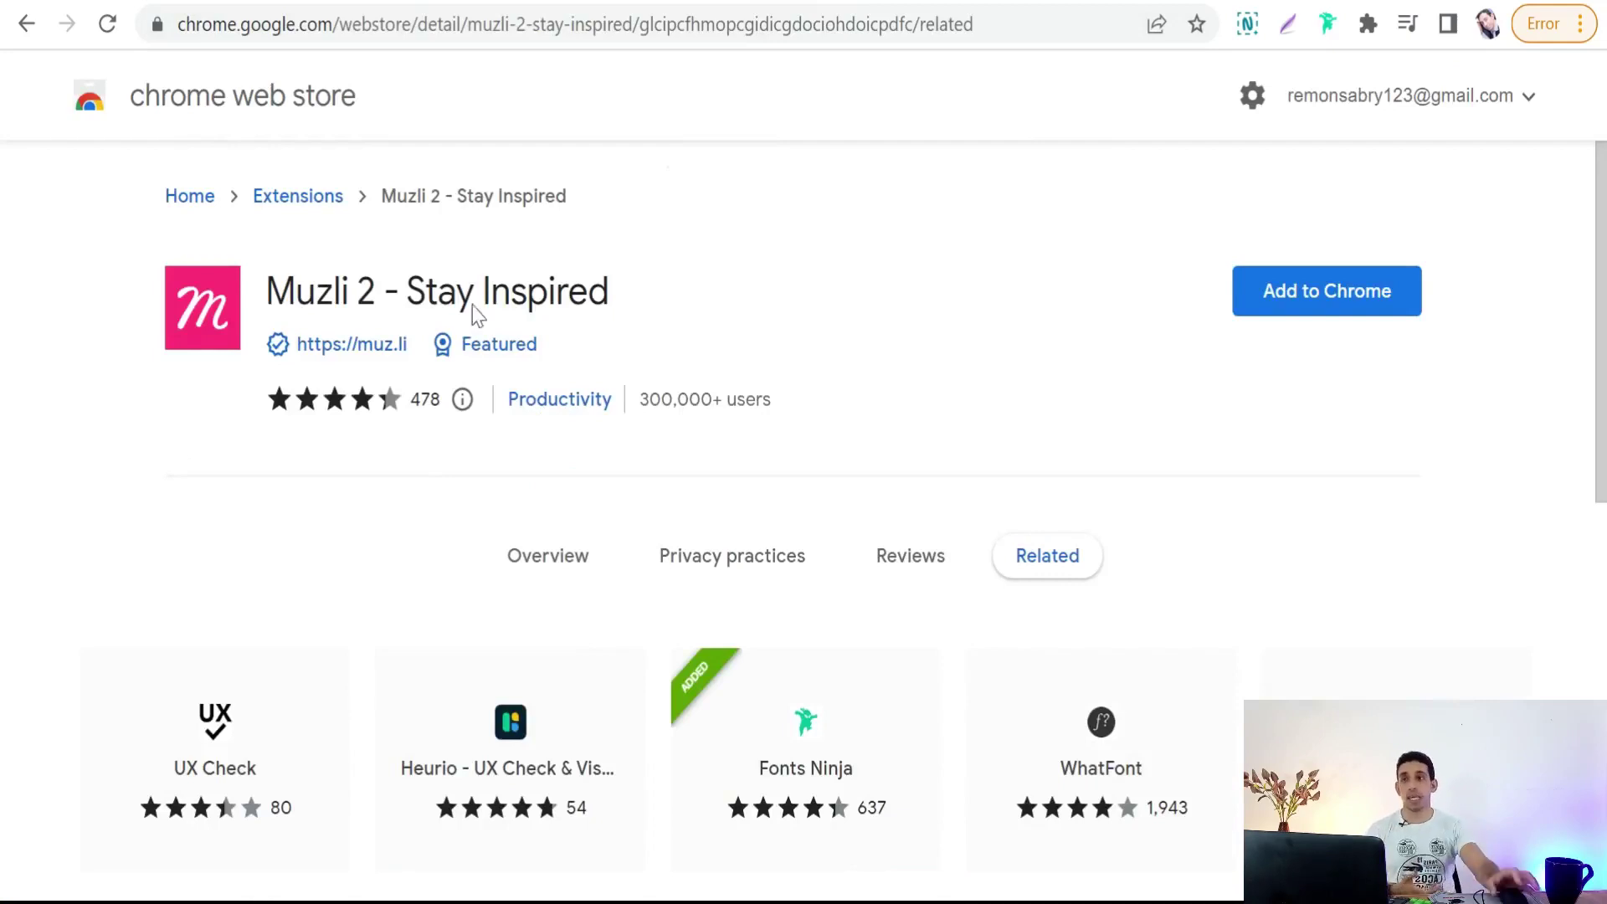
pyautogui.hotkey('alt', 'Left')
# Scroll through the Muzli homepage
pyautogui.scroll(-5, 406, 511)
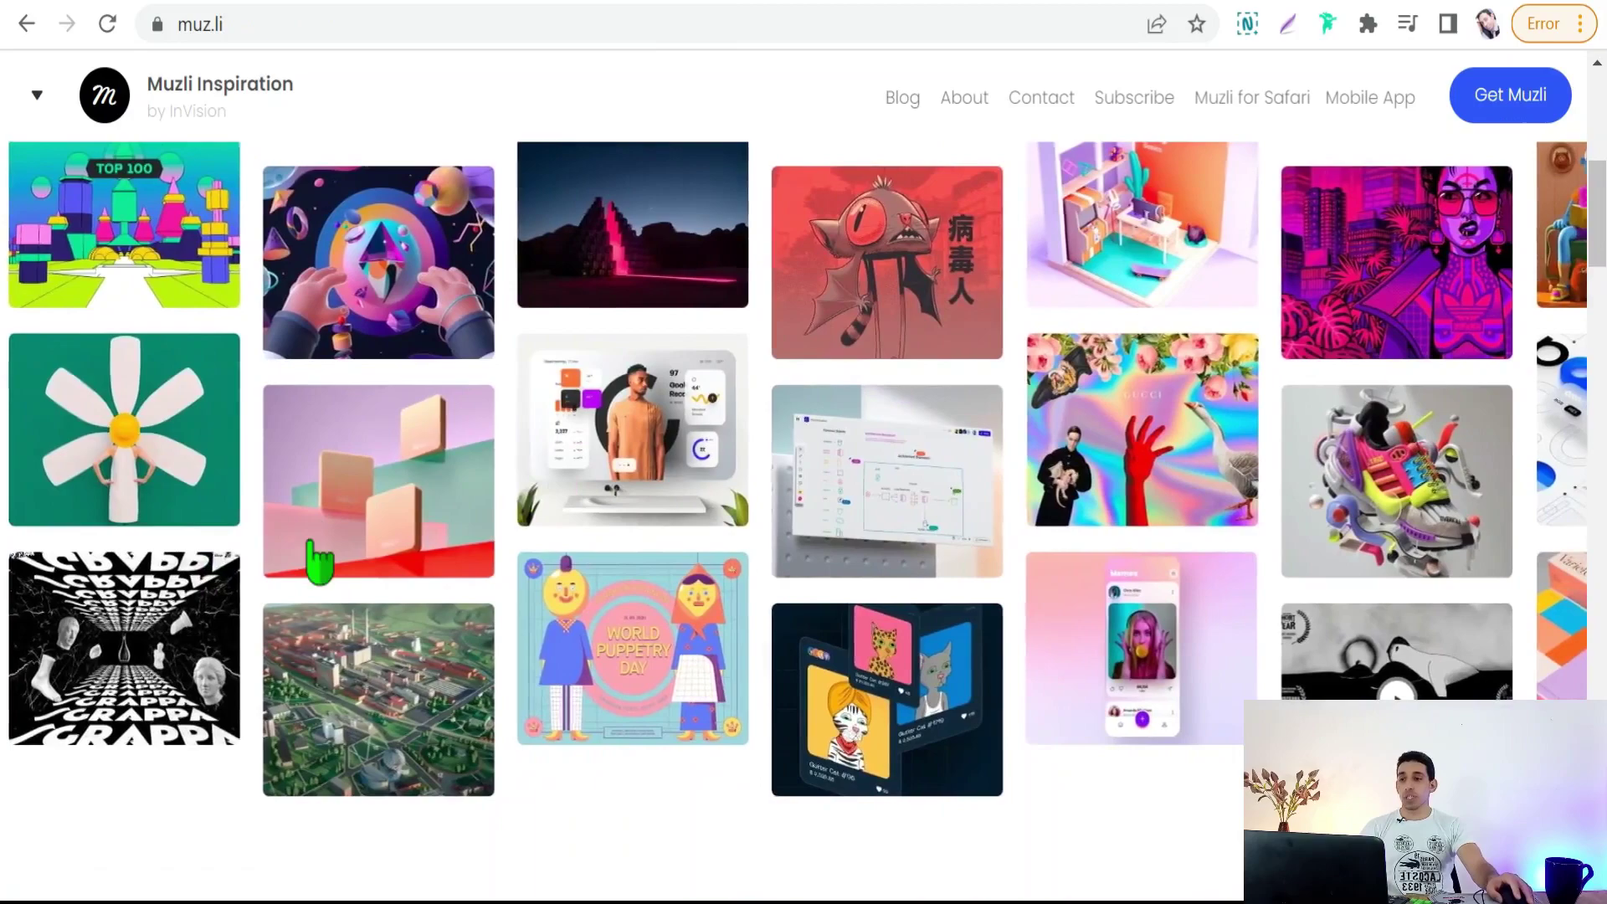
pyautogui.scroll(-20, 315, 574)
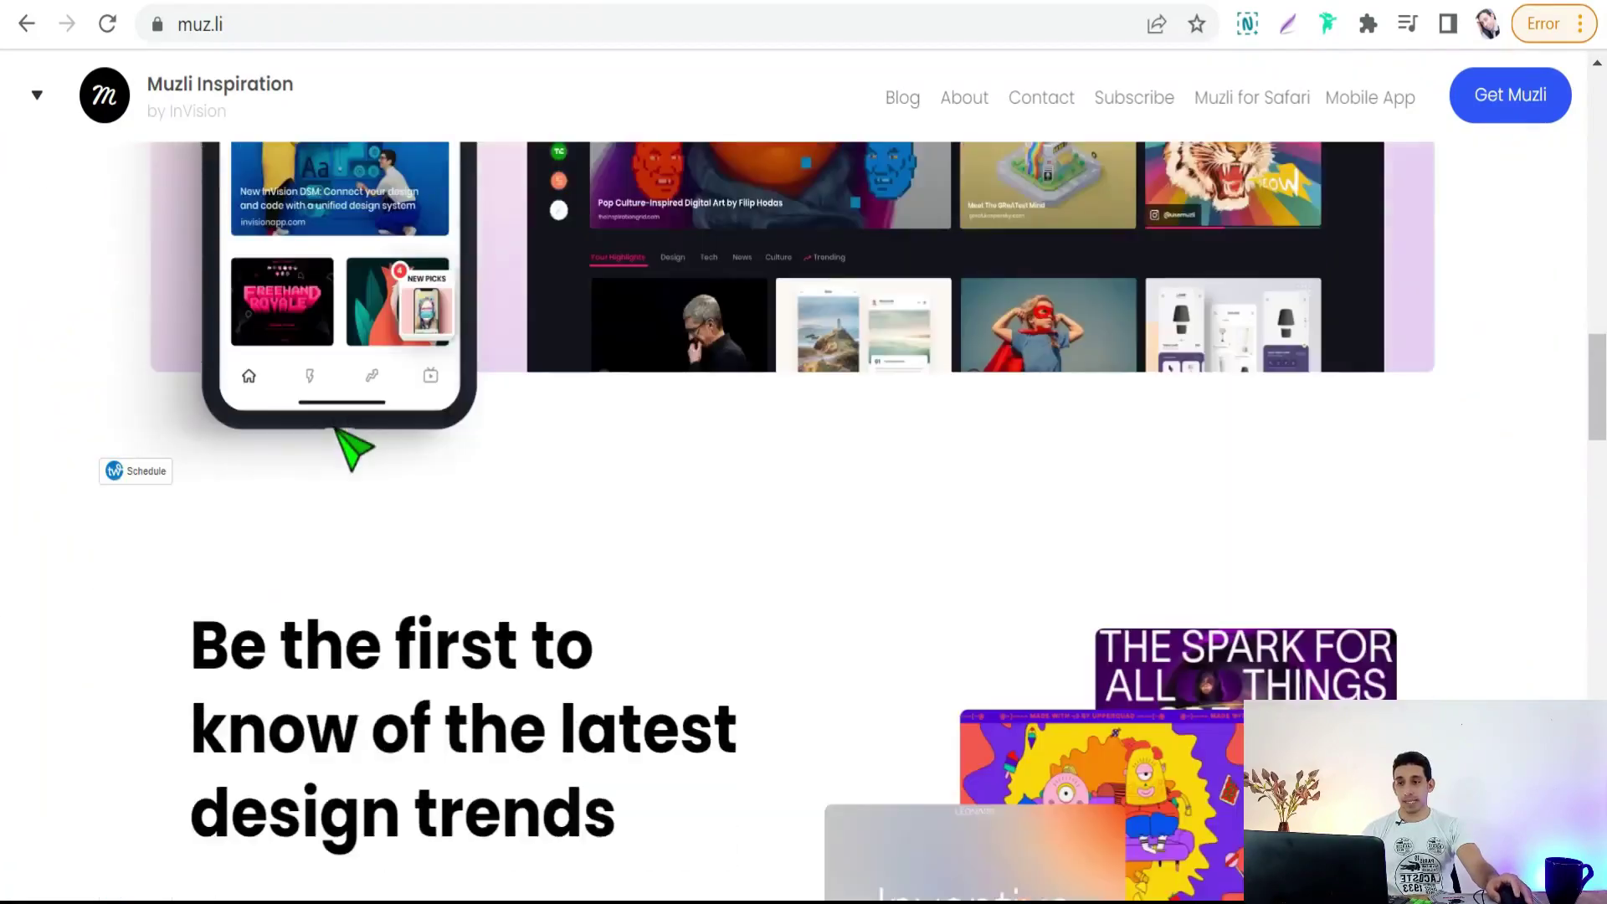
pyautogui.scroll(-15, 339, 444)
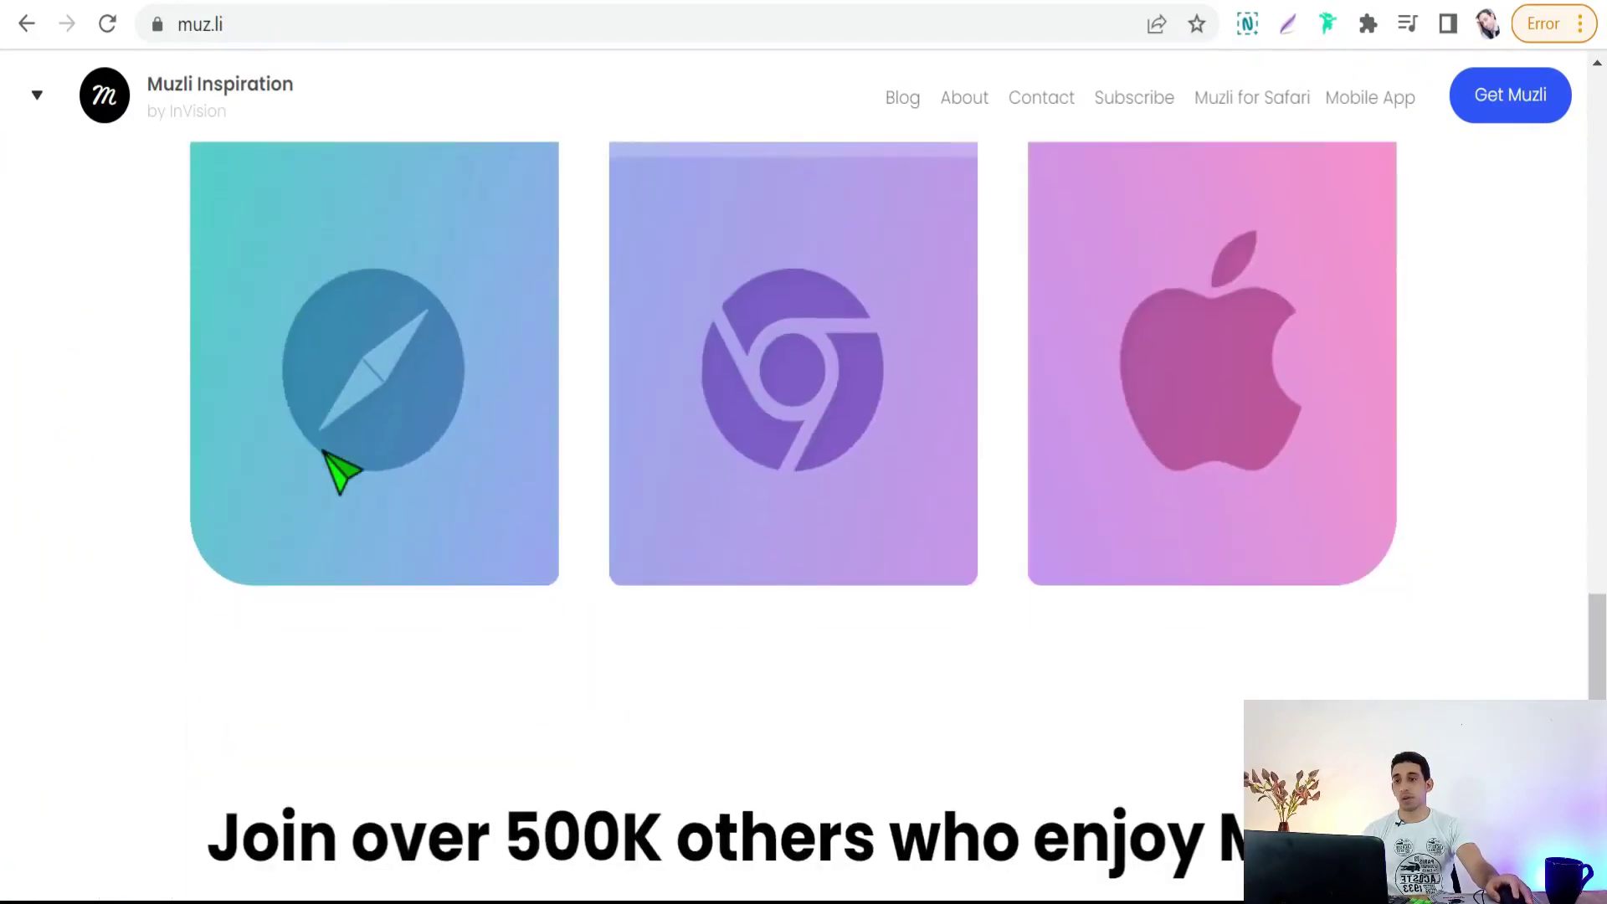
pyautogui.scroll(6, 334, 465)
pyautogui.scroll(20, 339, 465)
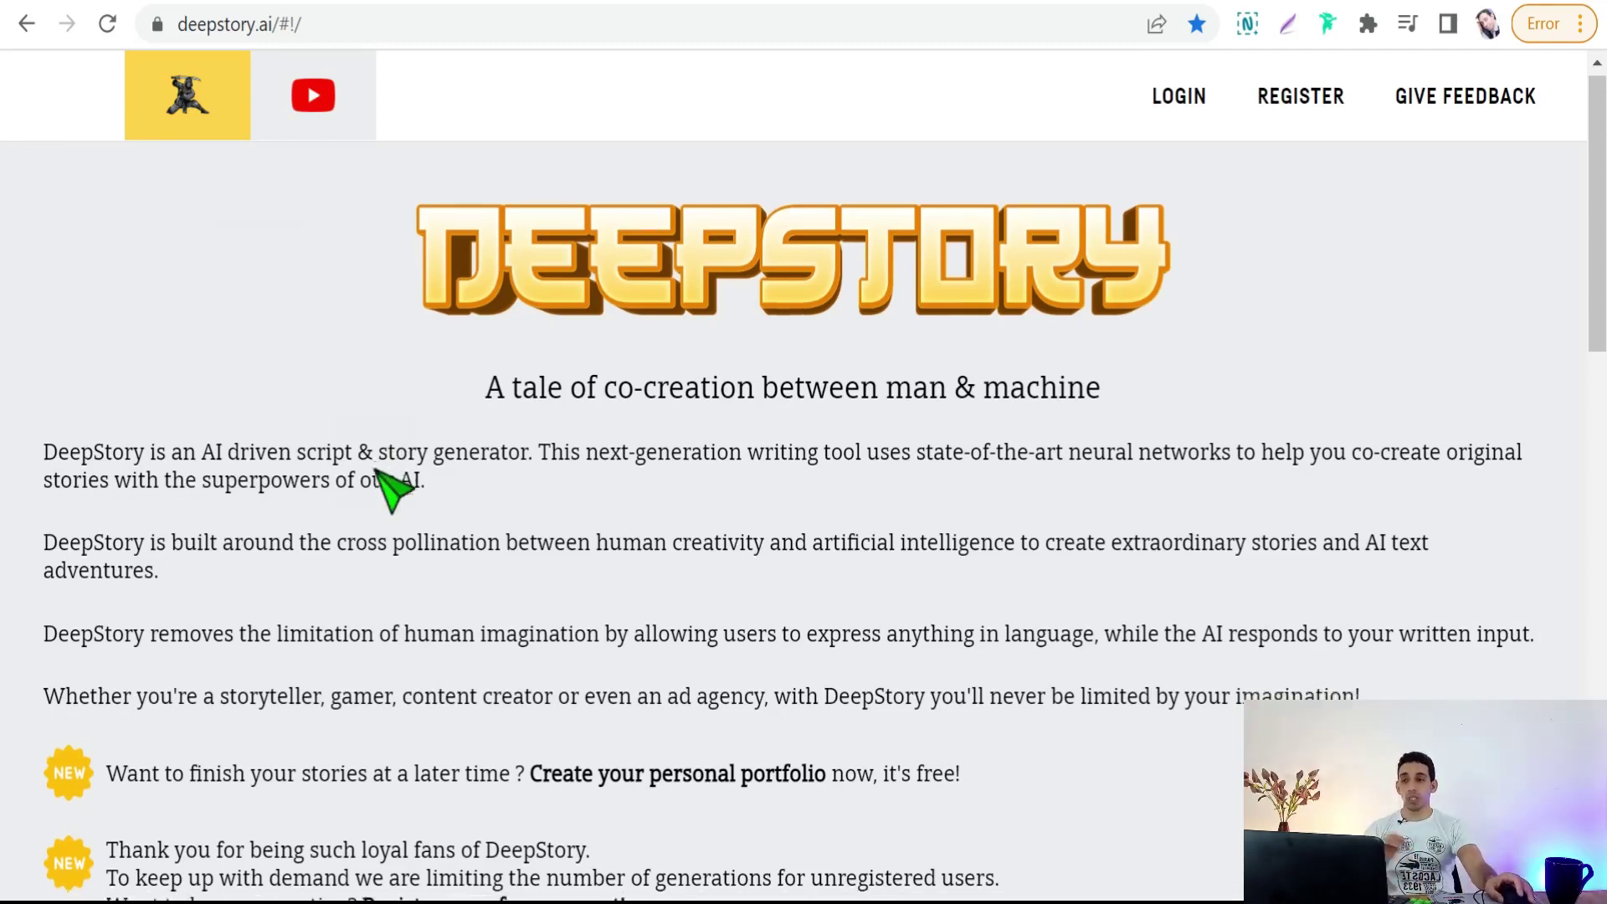
# Scroll down to DeepStory's story editor with Generate, New and Save, then back to the top
pyautogui.scroll(-10, 394, 490)
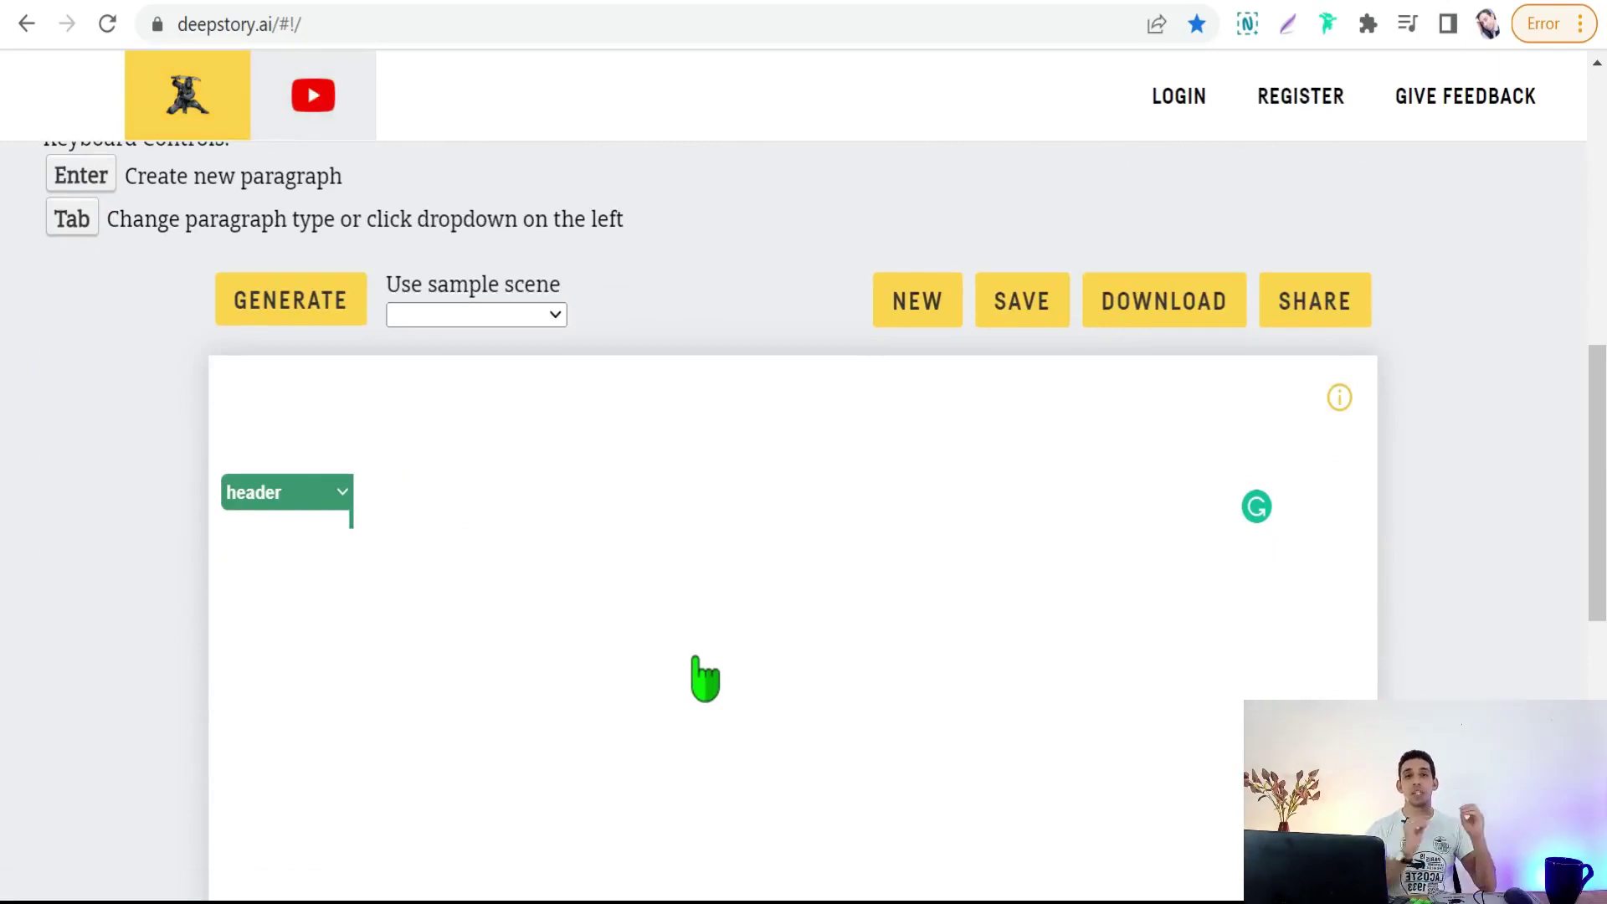
pyautogui.scroll(10, 348, 460)
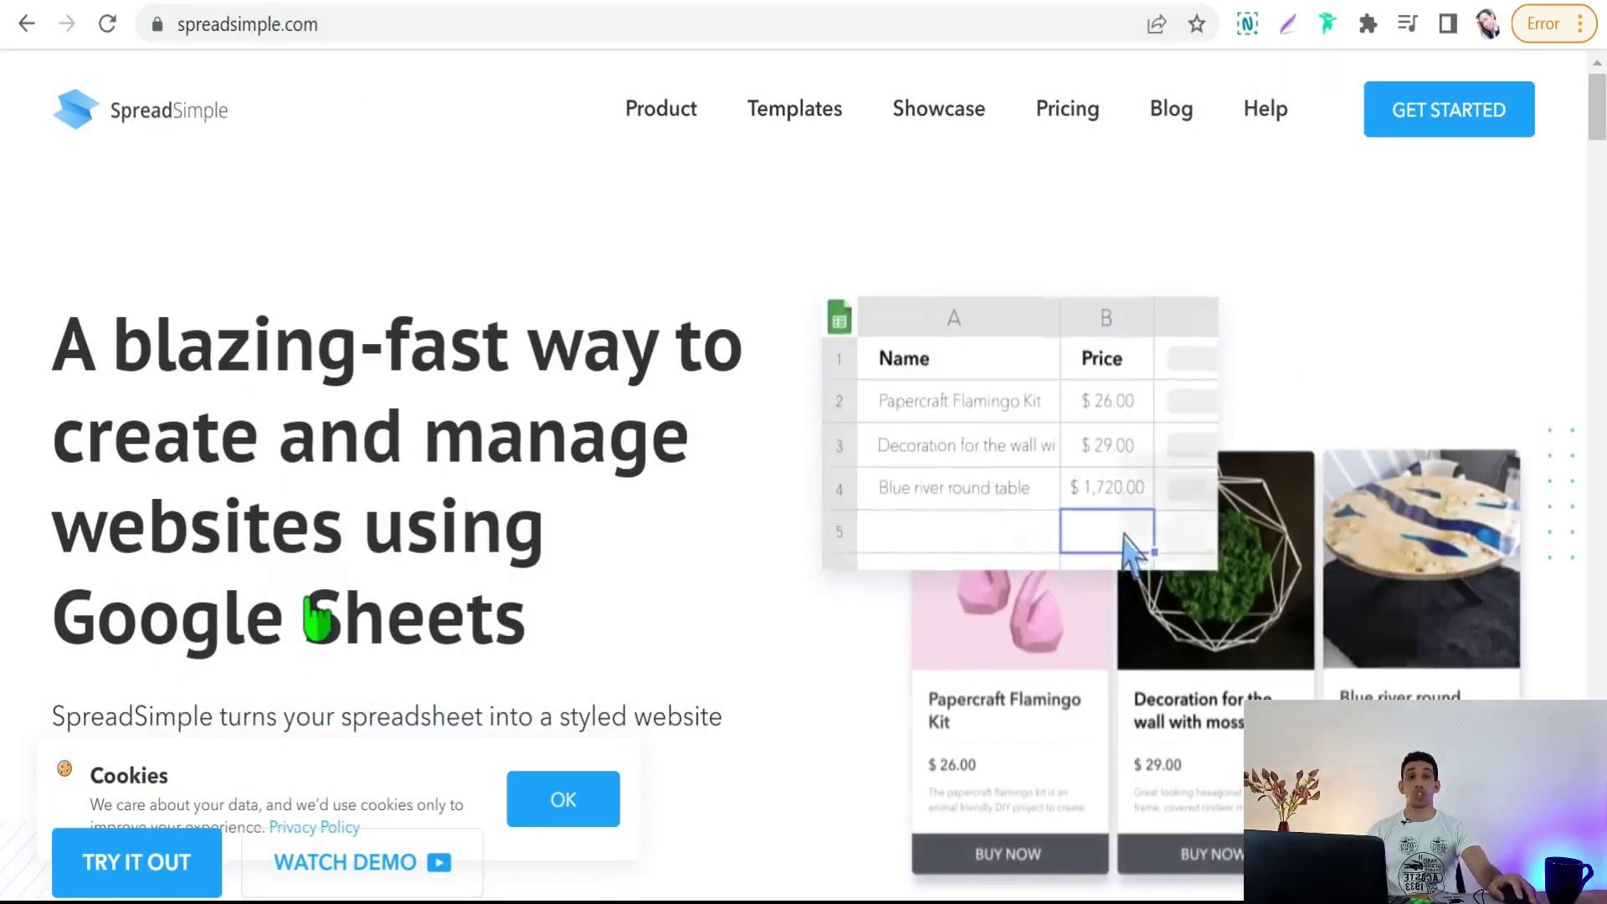
pyautogui.scroll(-8, 326, 615)
pyautogui.scroll(5, 323, 545)
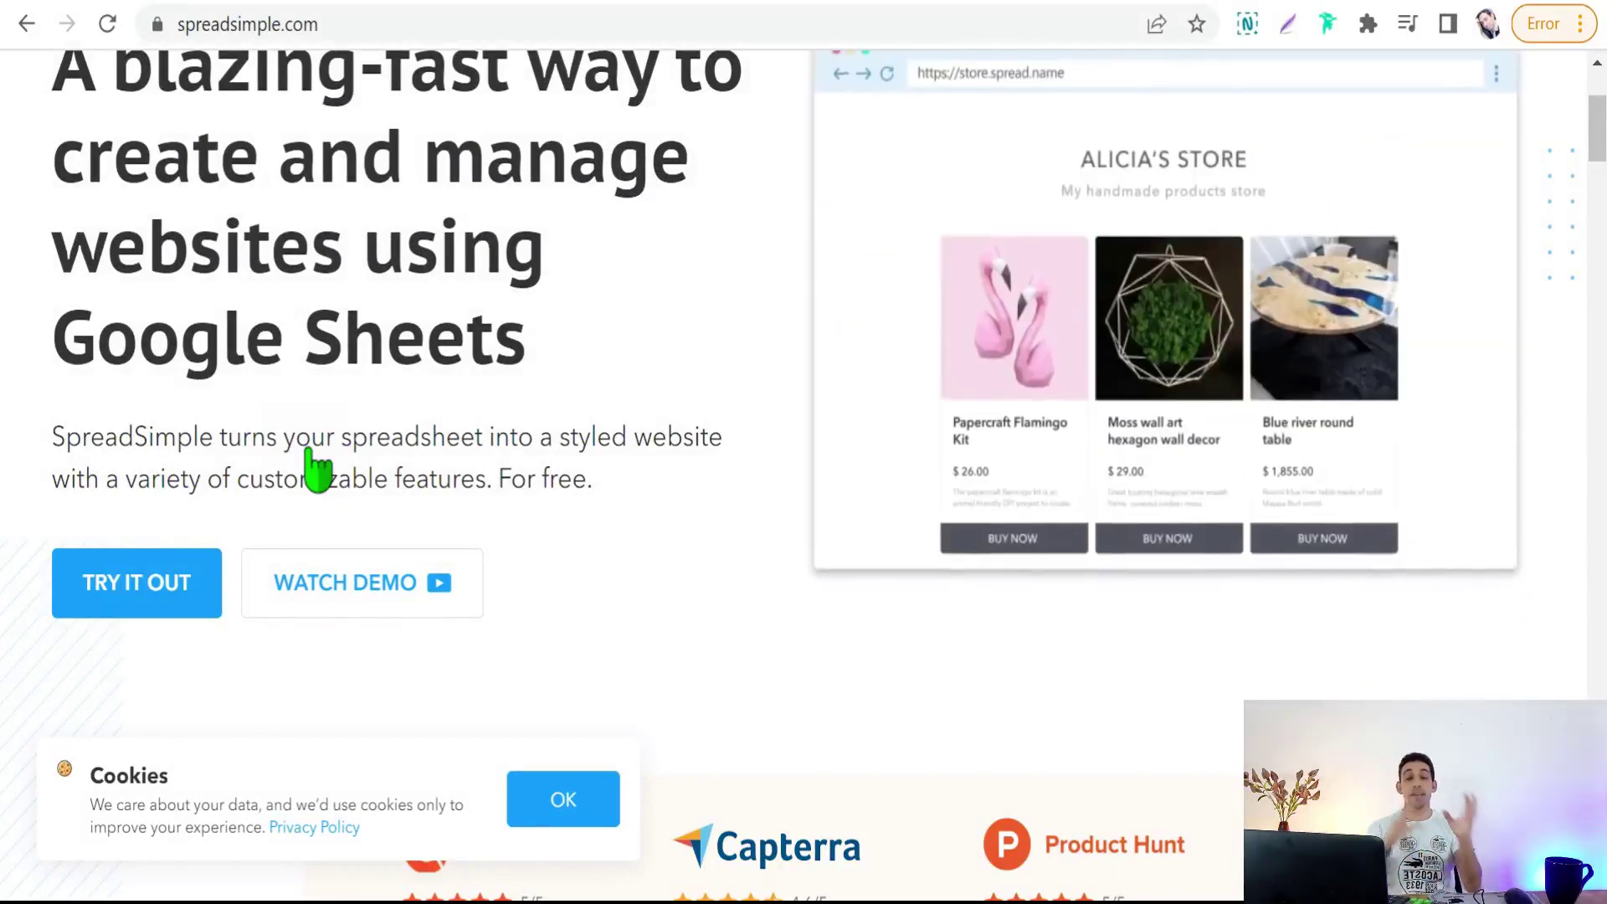
pyautogui.scroll(-5, 379, 510)
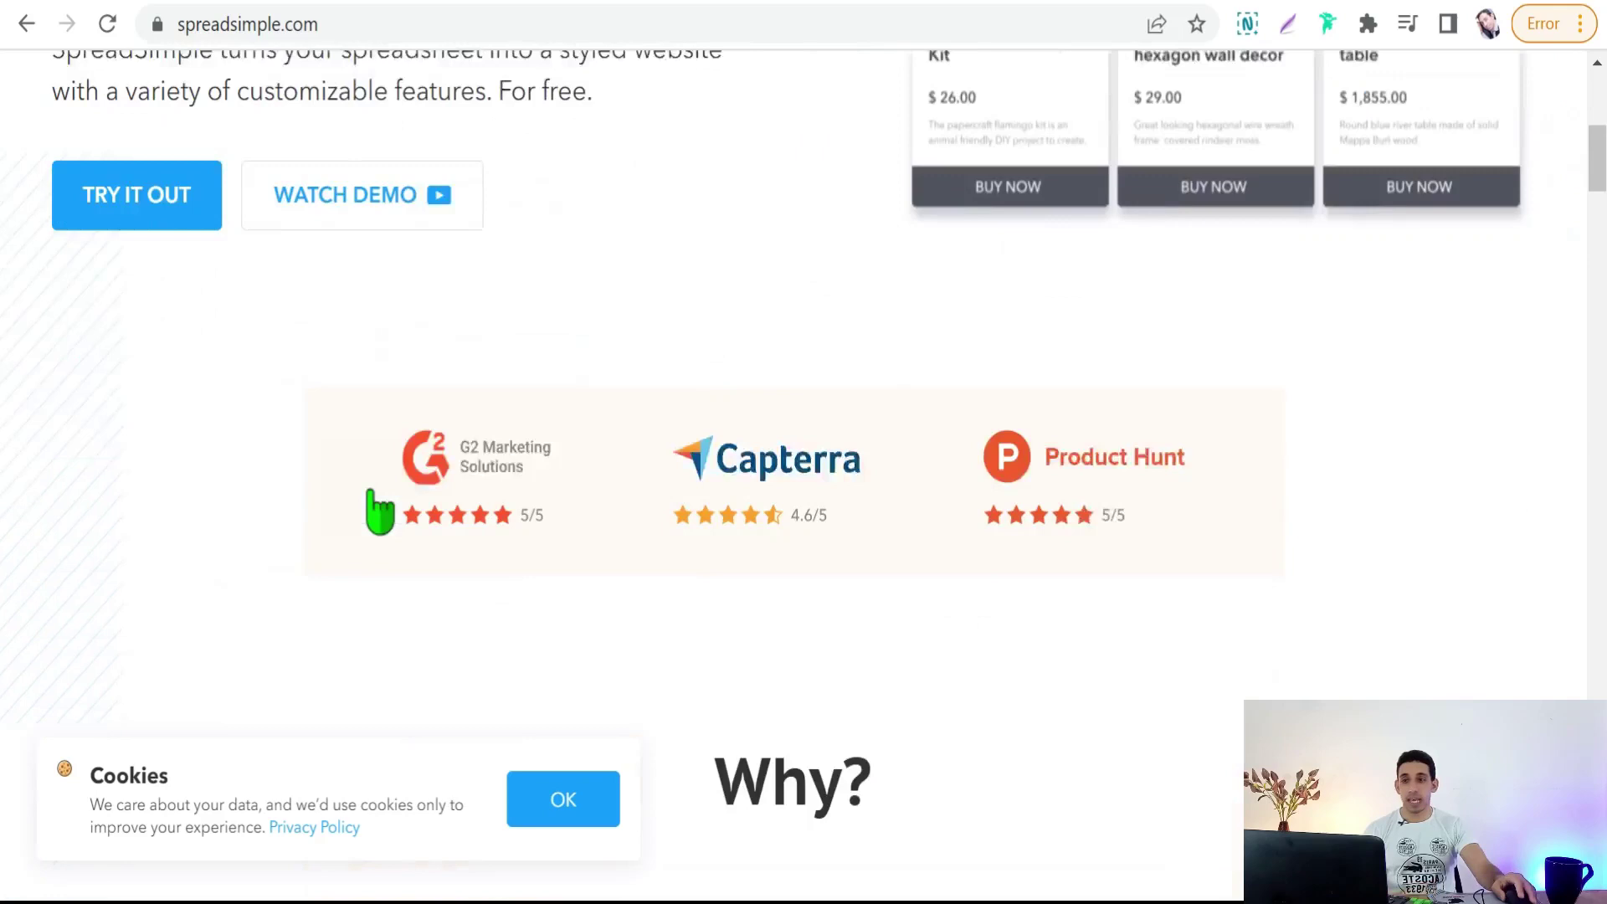
pyautogui.scroll(7, 477, 505)
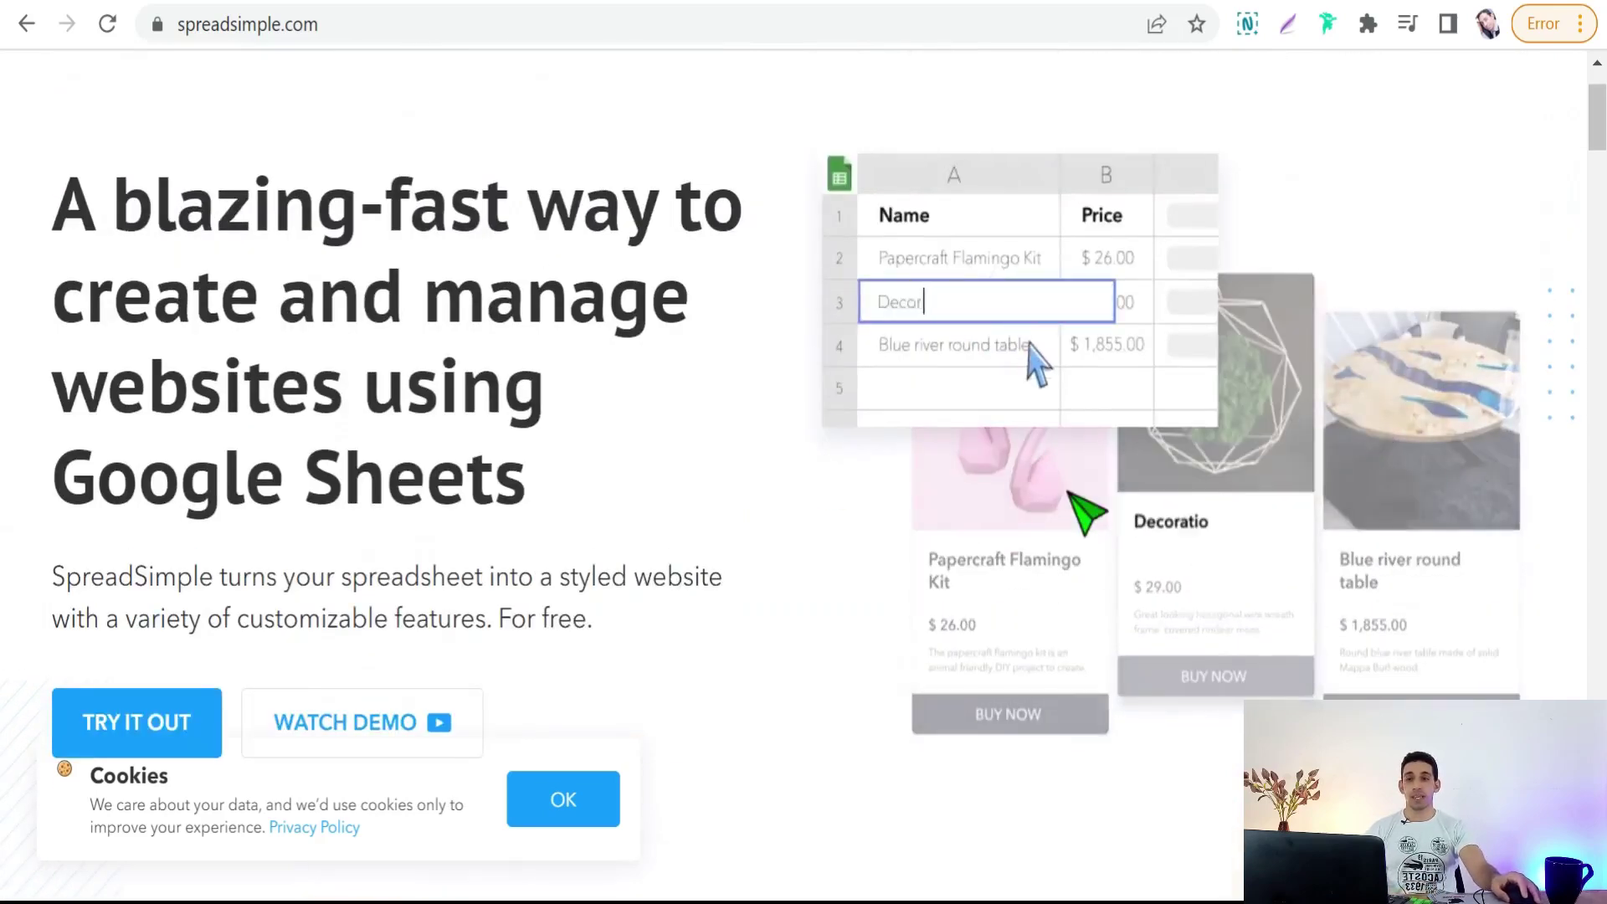